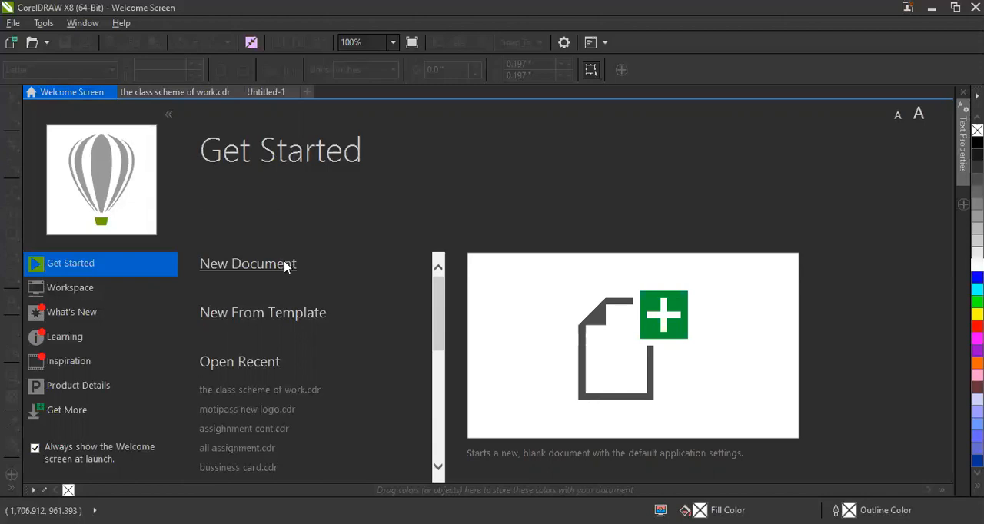
Start a new document and name it DGL.
click(285, 265)
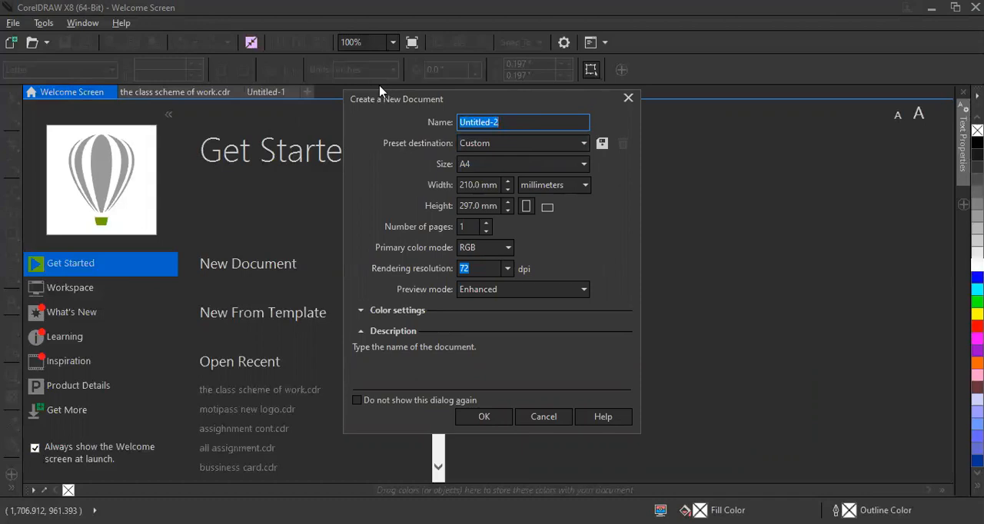
text(DGL)
Set the new document's page size to A5.
click(497, 169)
click(499, 171)
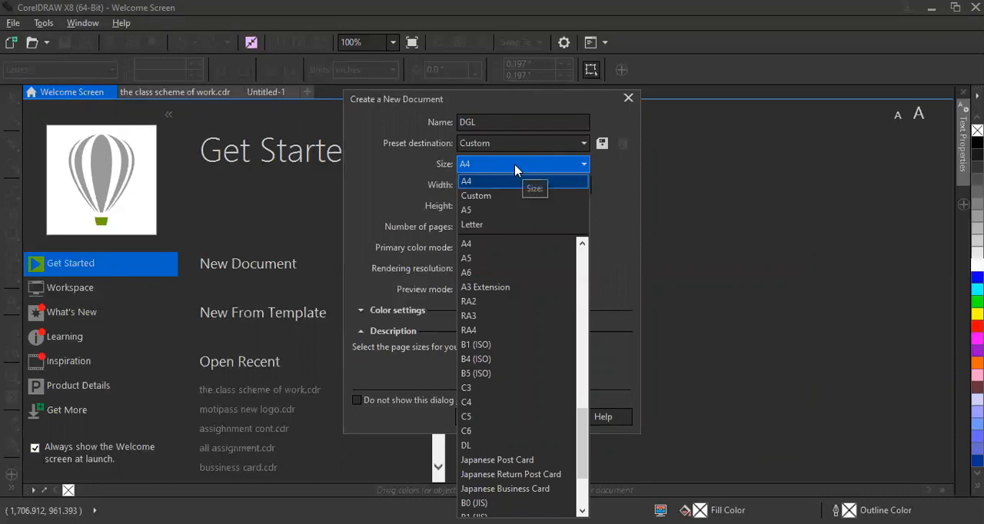
click(522, 165)
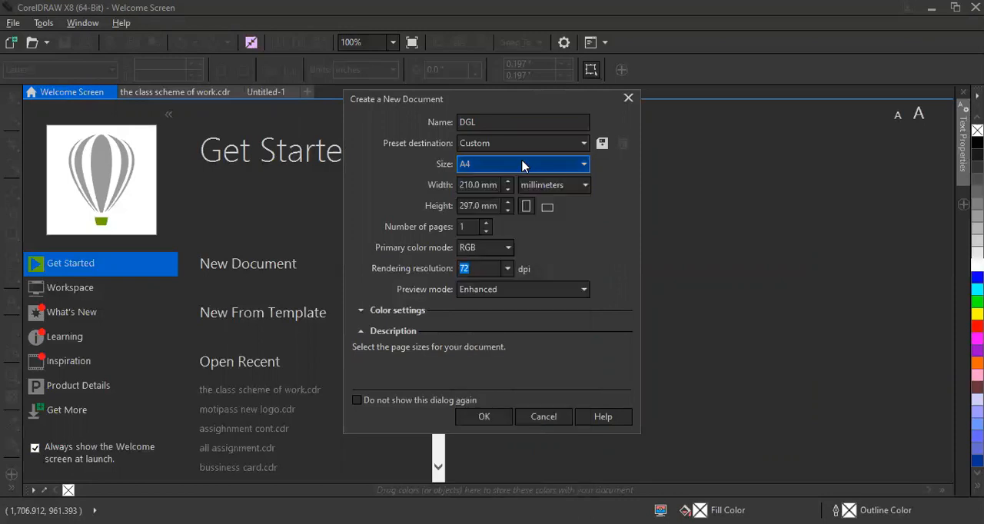
click(522, 164)
click(490, 215)
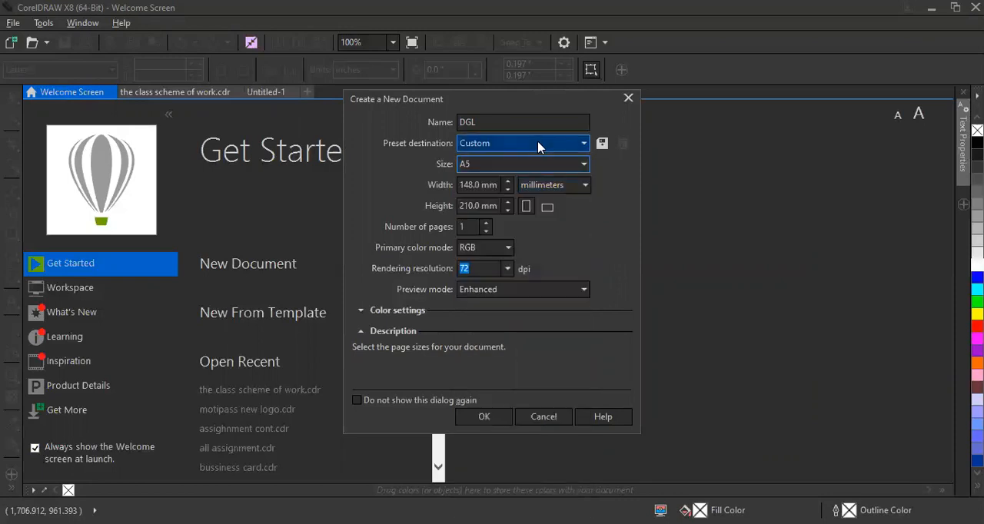
Change the page size to the Business Card preset.
click(547, 169)
scroll(581, 387, up, 4)
drag(581, 388, 567, 284)
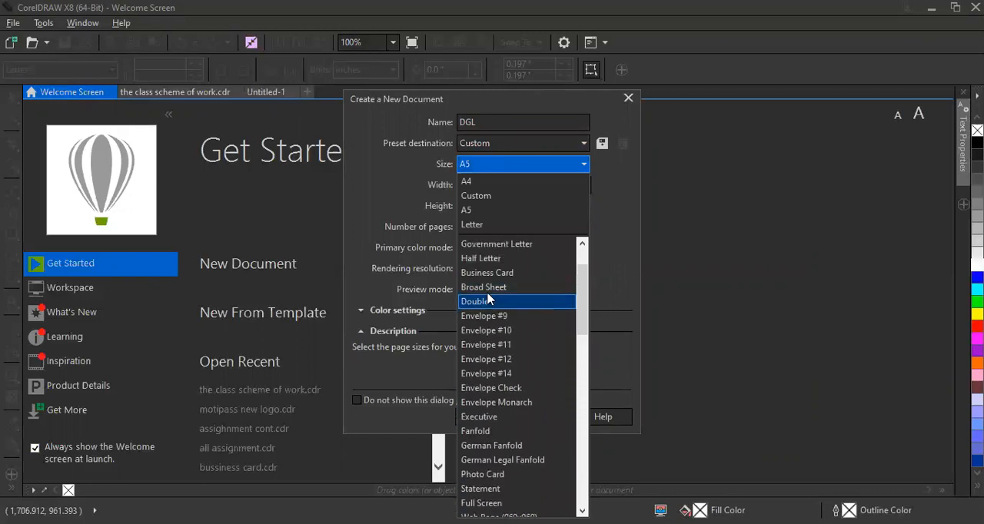
click(492, 274)
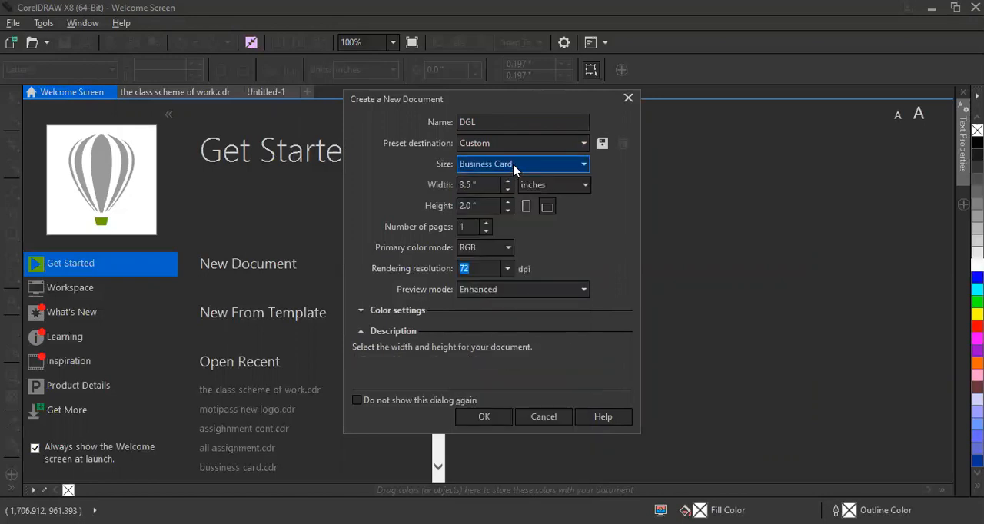
Set the page size to A4 with landscape orientation.
click(513, 165)
click(570, 181)
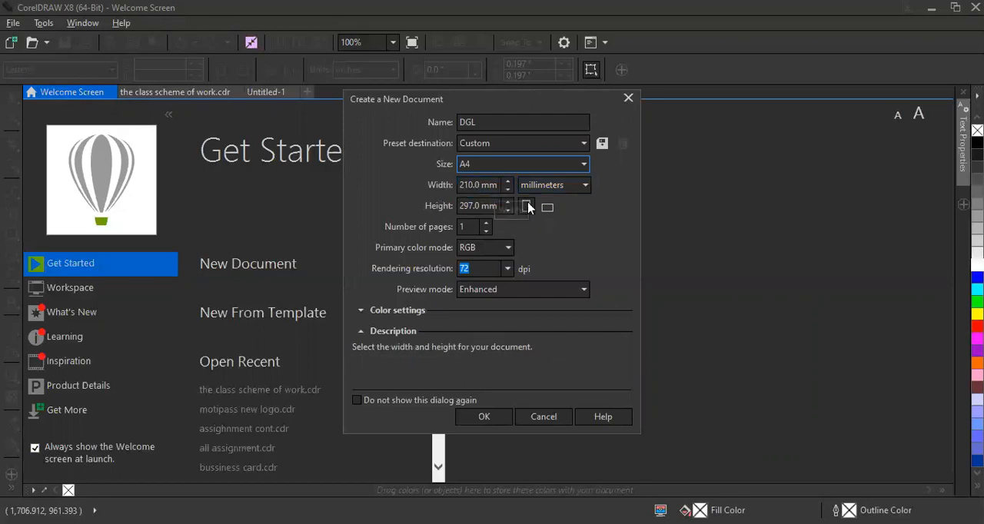
click(544, 209)
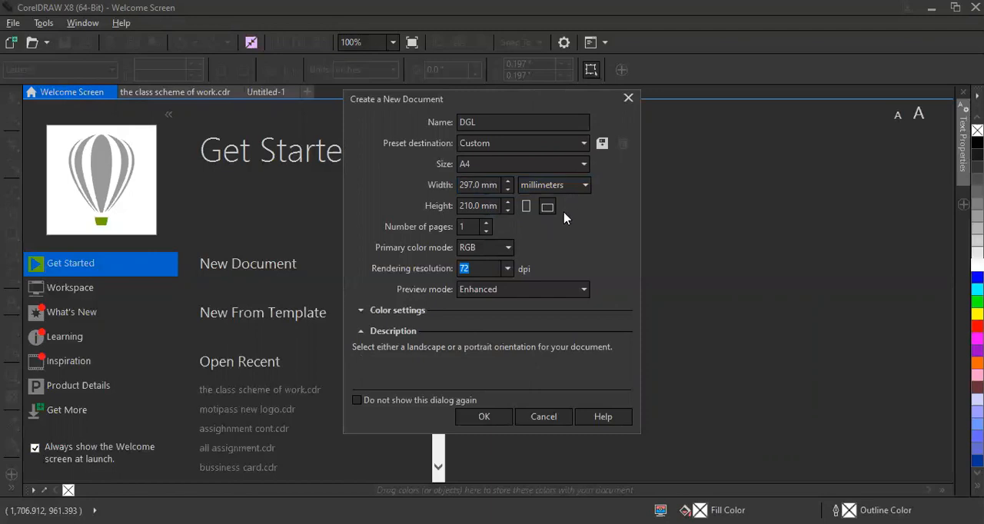
Set a custom page size of 1200 mm wide by 1200 mm high.
double_click(495, 185)
text(1200)
key(BackSpace)
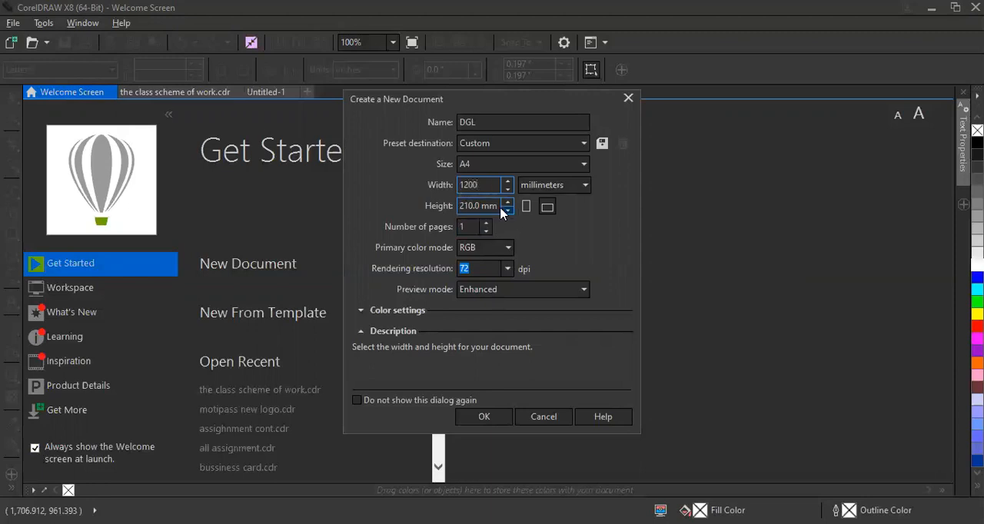
key(Tab)
text(1,2)
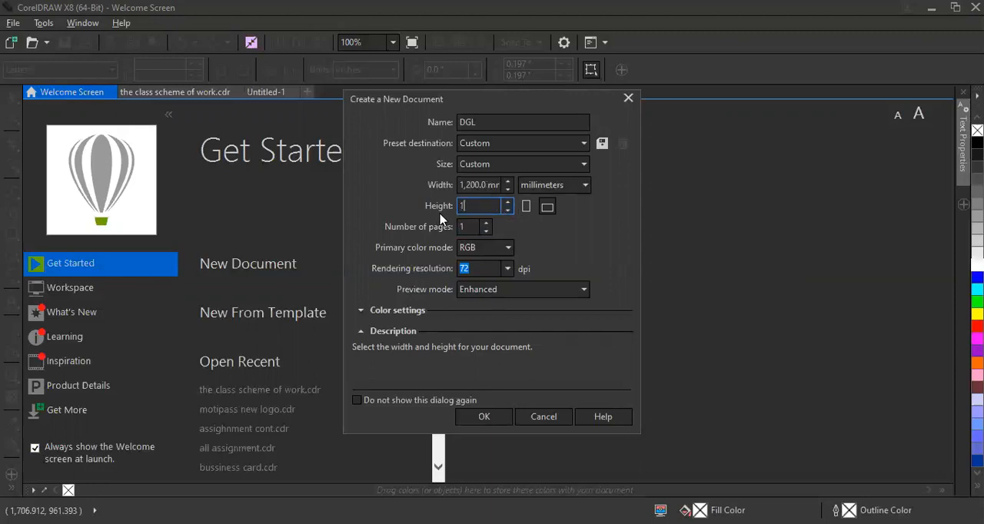
text(00)
click(465, 226)
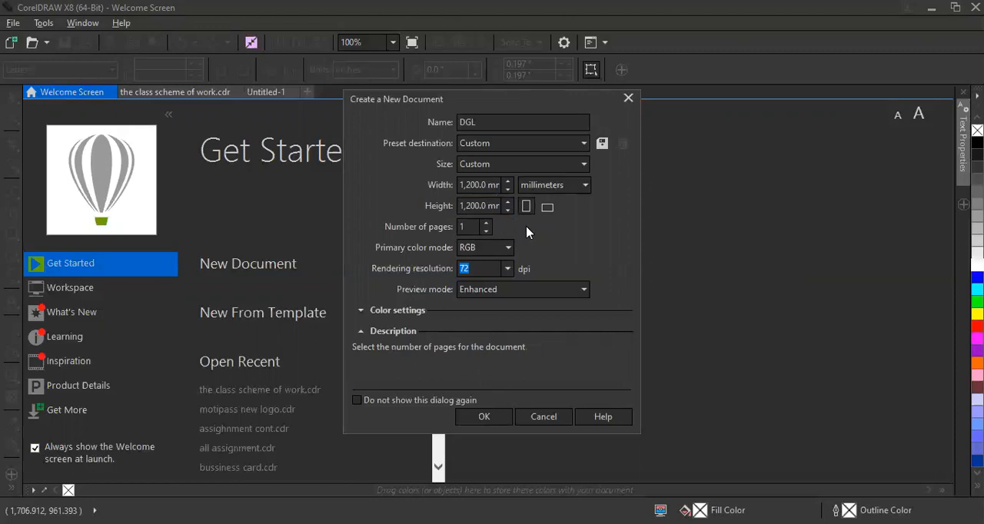
Return the page size to portrait A4, keeping millimeters as the unit.
click(548, 169)
click(512, 188)
click(563, 185)
click(565, 185)
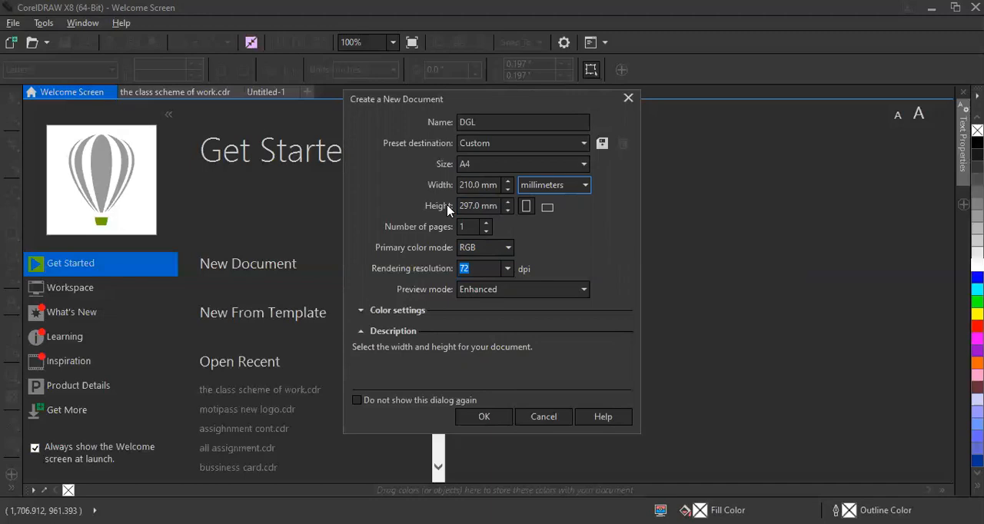
Set the document's primary color mode to CMYK.
click(498, 250)
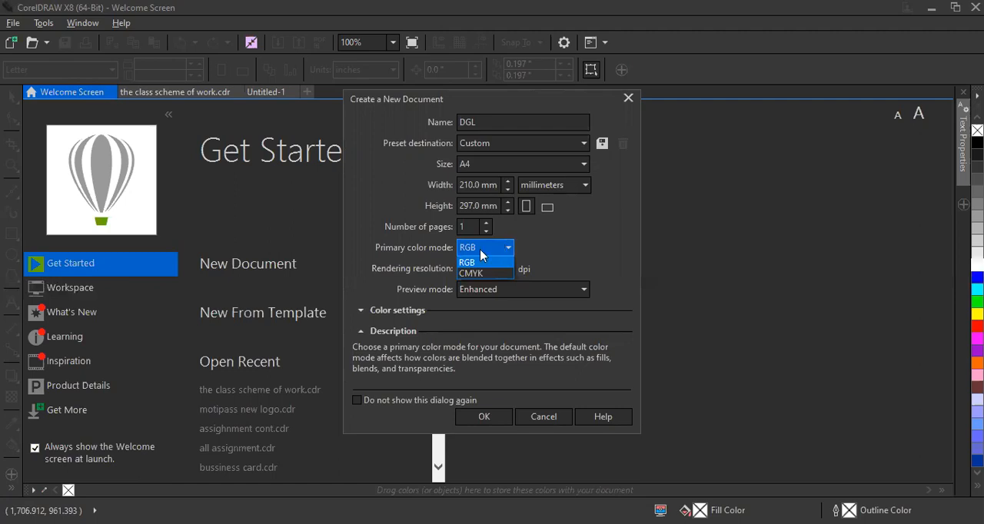
click(484, 273)
click(491, 271)
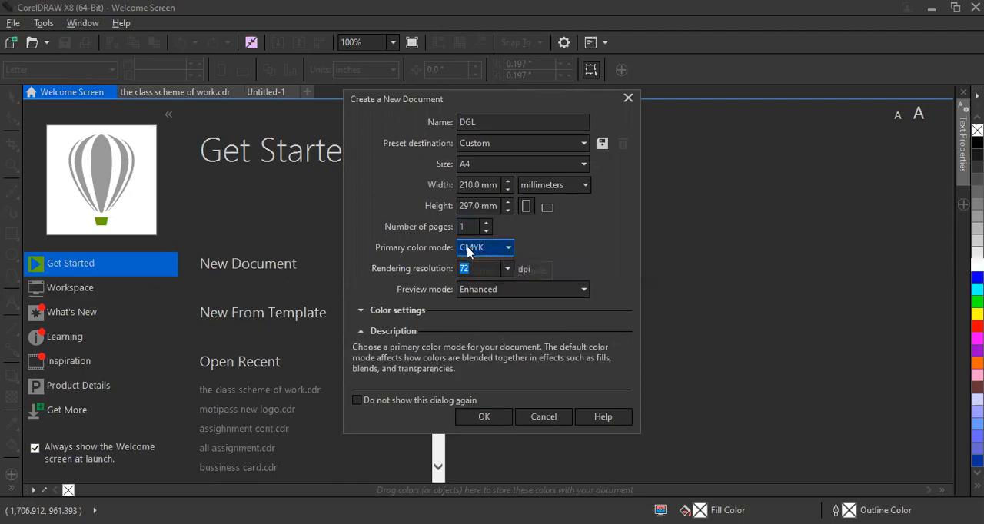
Switch the primary color mode between RGB and CMYK, and leave it on RGB.
click(473, 249)
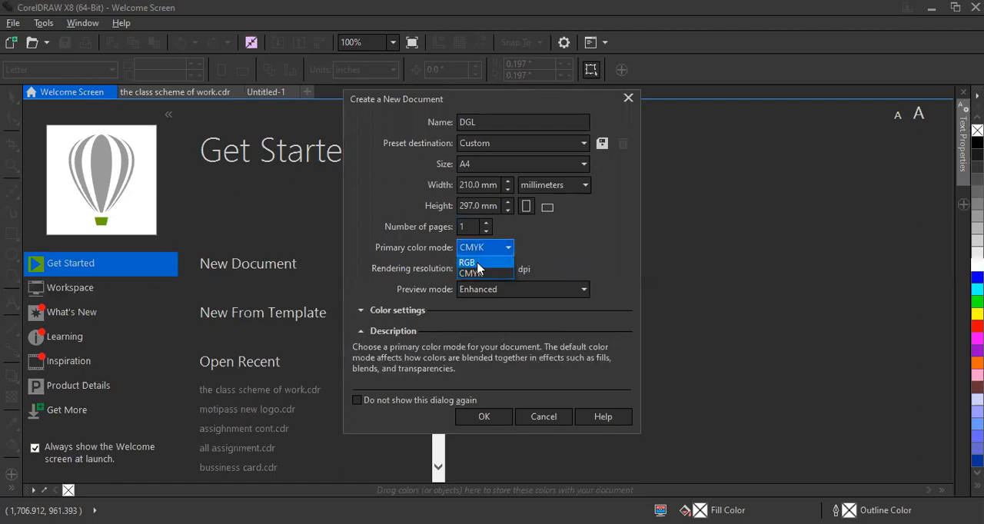
click(478, 264)
click(484, 250)
click(488, 264)
click(489, 250)
click(491, 273)
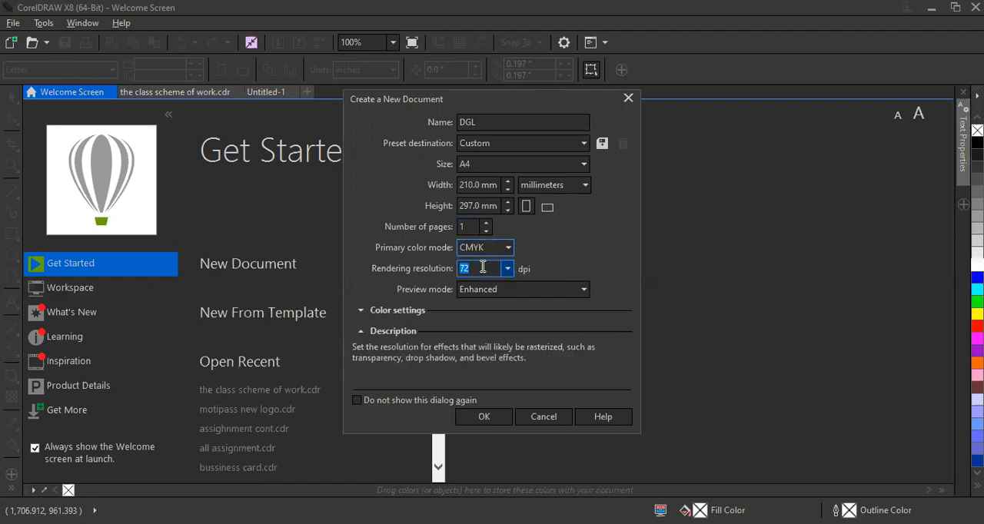
click(482, 249)
click(481, 263)
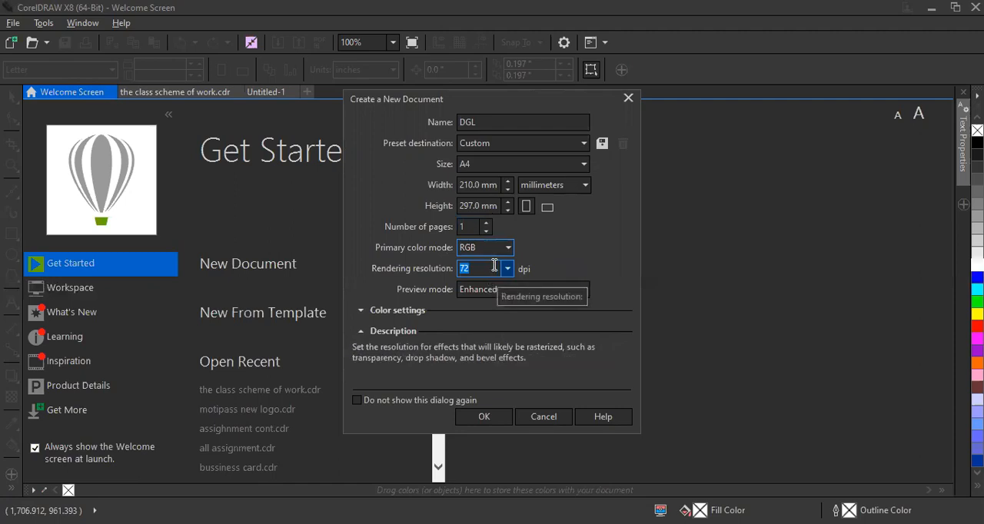
Set the rendering resolution to 300 dpi.
click(506, 270)
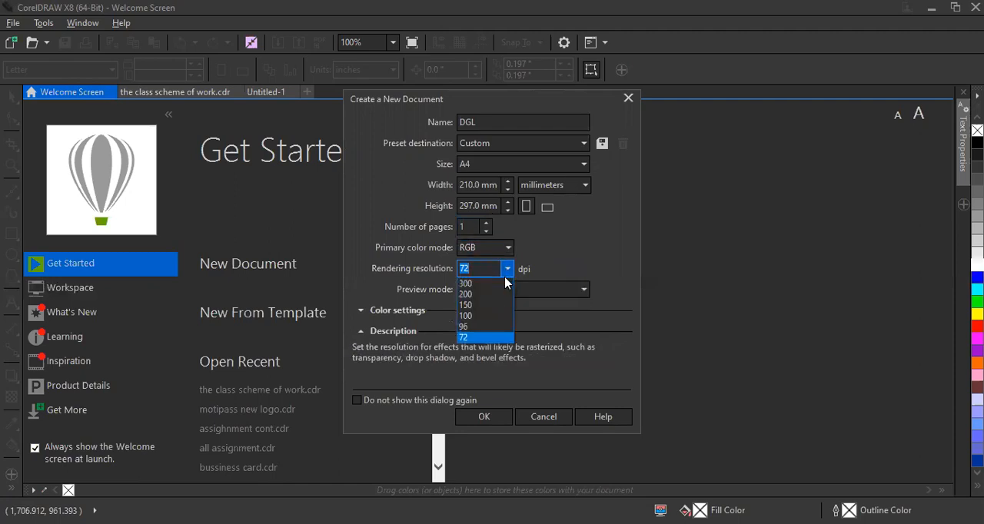
click(503, 282)
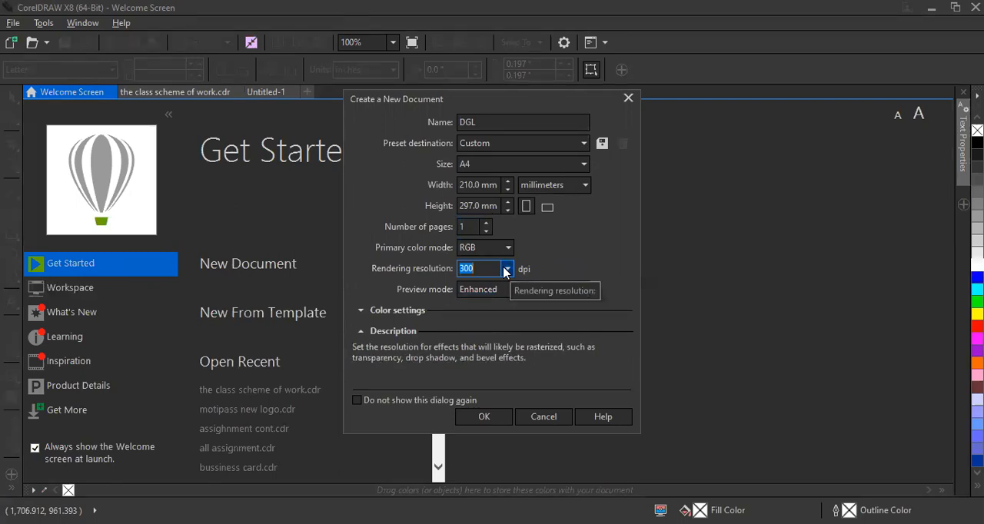
Set the rendering resolution to 72 dpi and create the document.
click(507, 269)
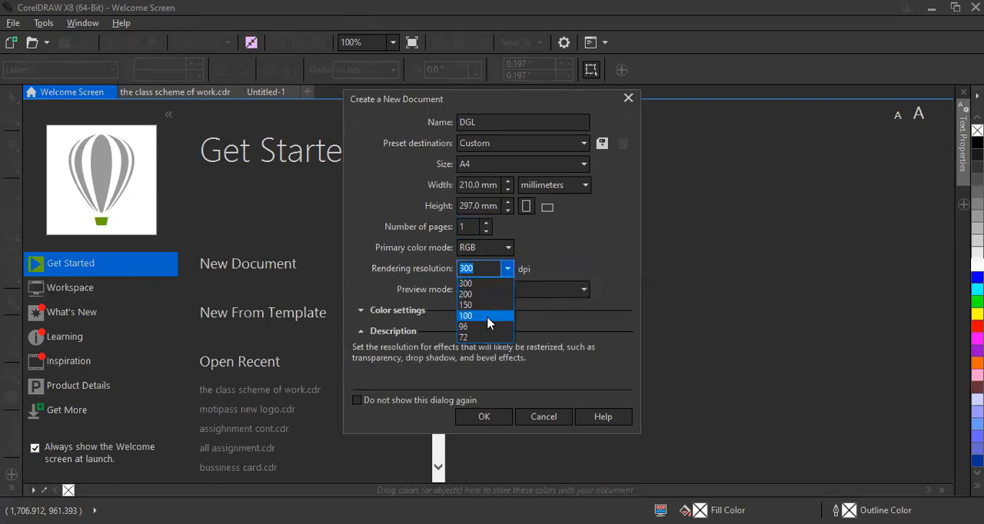
click(472, 334)
click(507, 269)
click(474, 338)
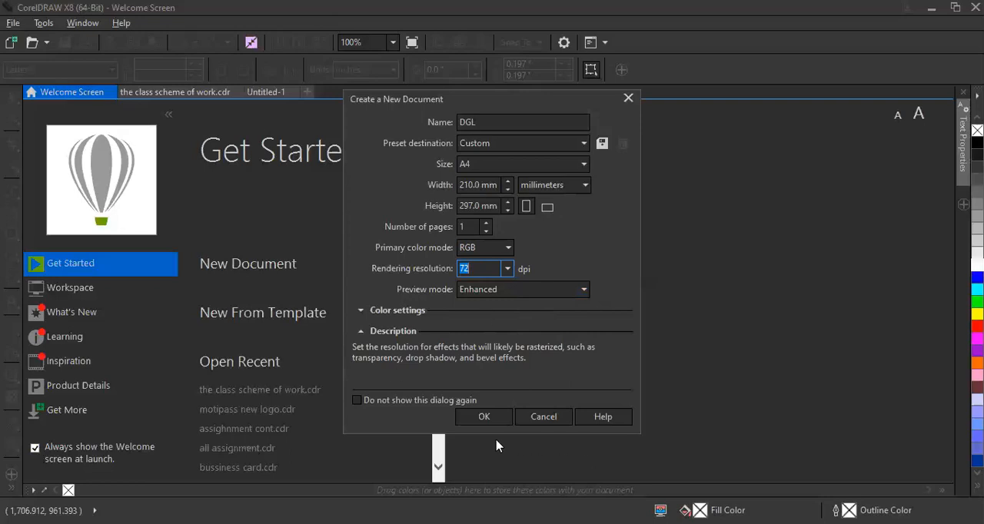
click(484, 417)
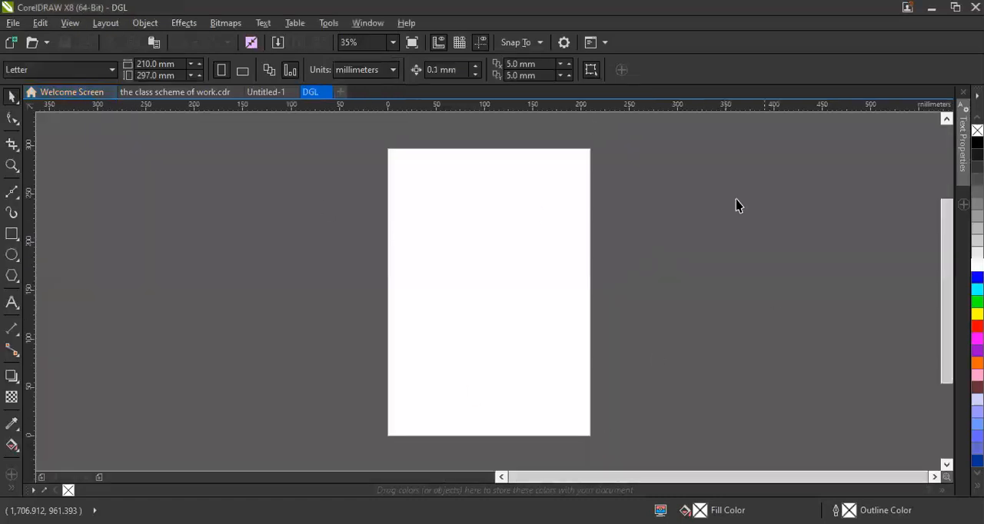
Close the Untitled-1 document without saving its changes.
click(290, 93)
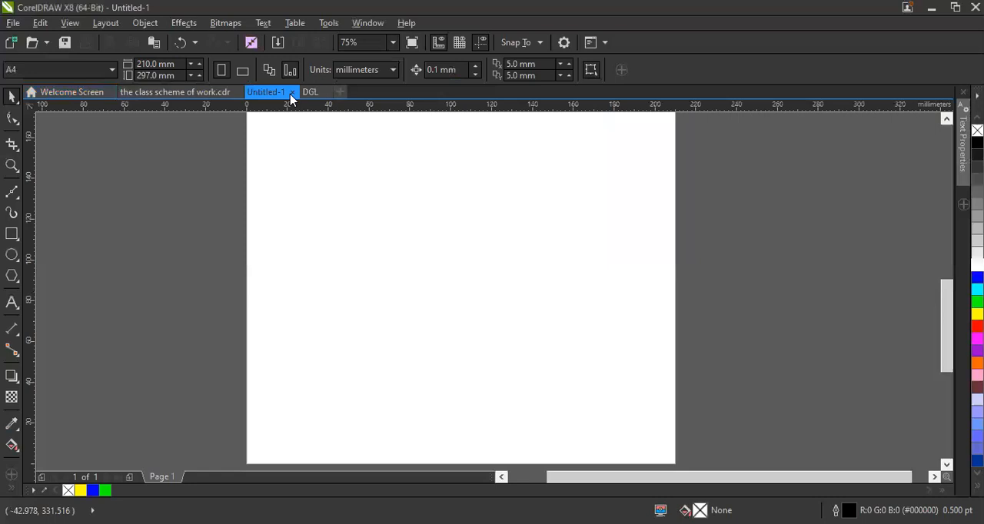
click(289, 93)
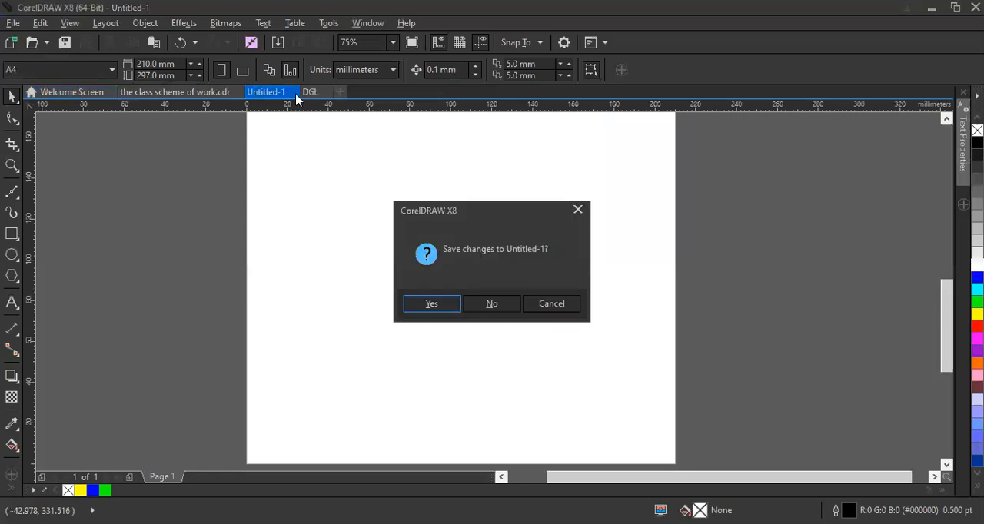
click(489, 304)
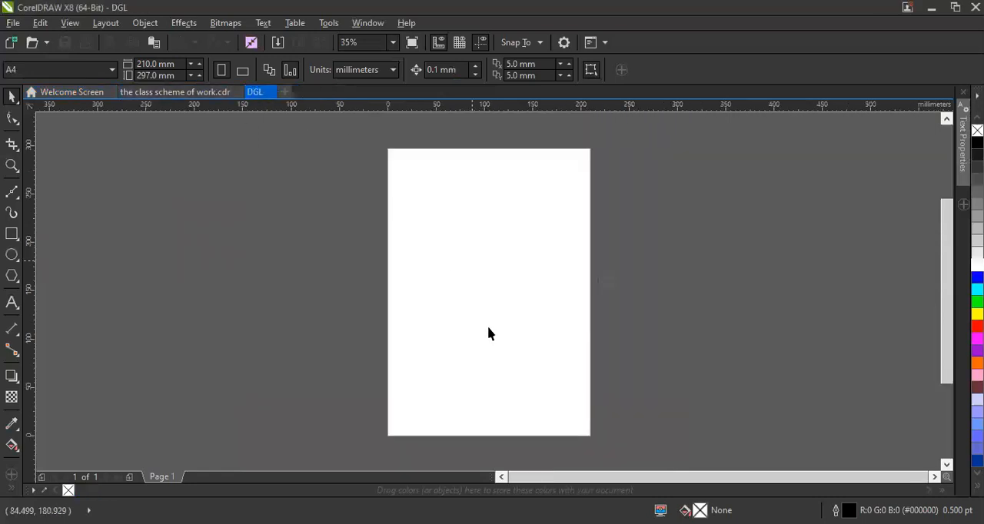
Switch the DGL page between landscape and portrait, and leave it in landscape orientation.
click(242, 70)
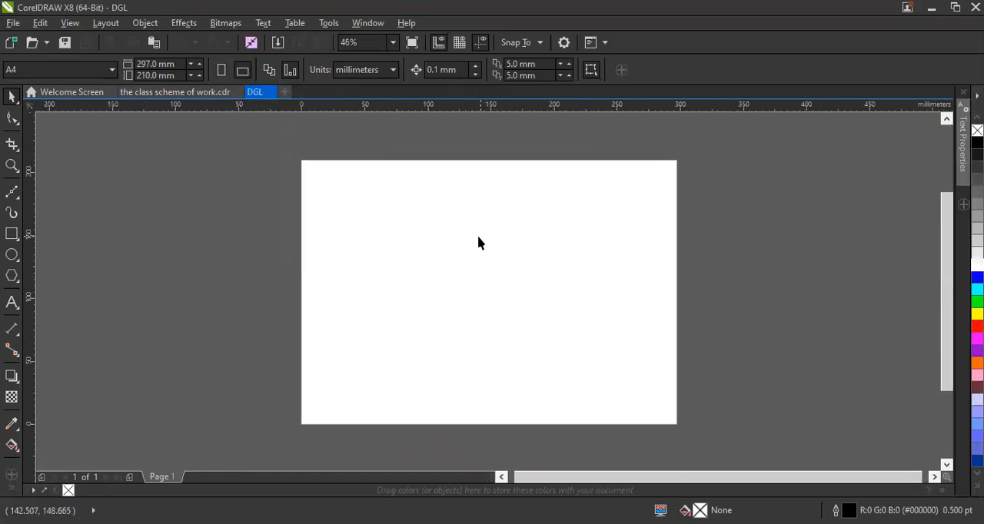
click(221, 70)
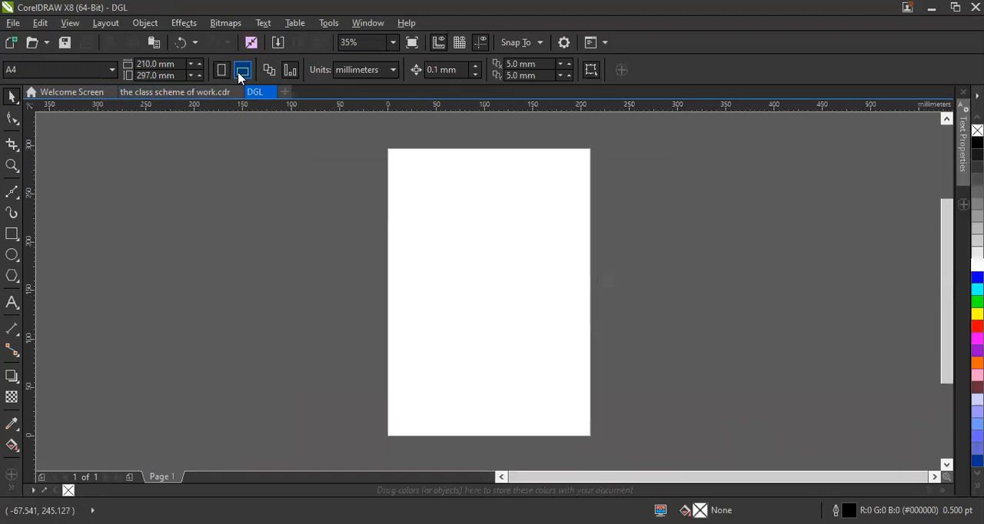
click(241, 71)
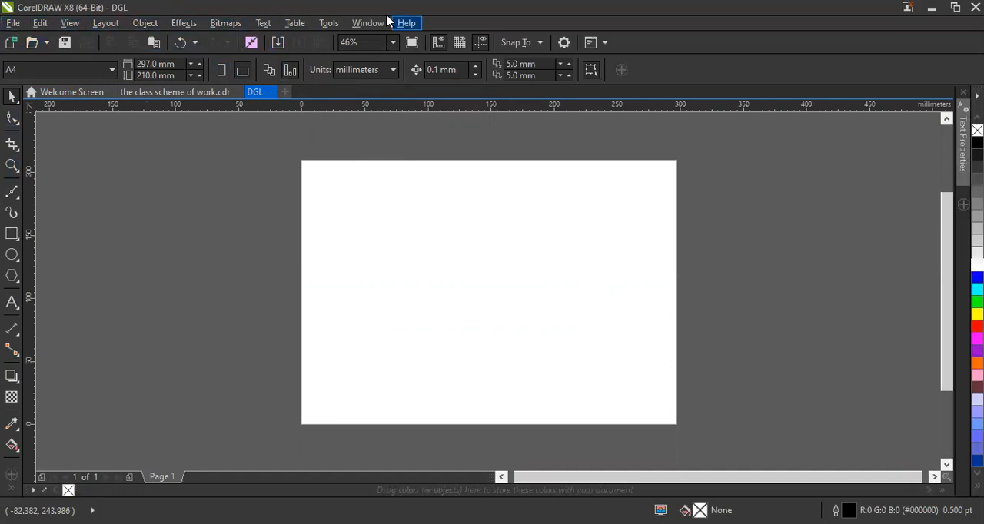
click(13, 24)
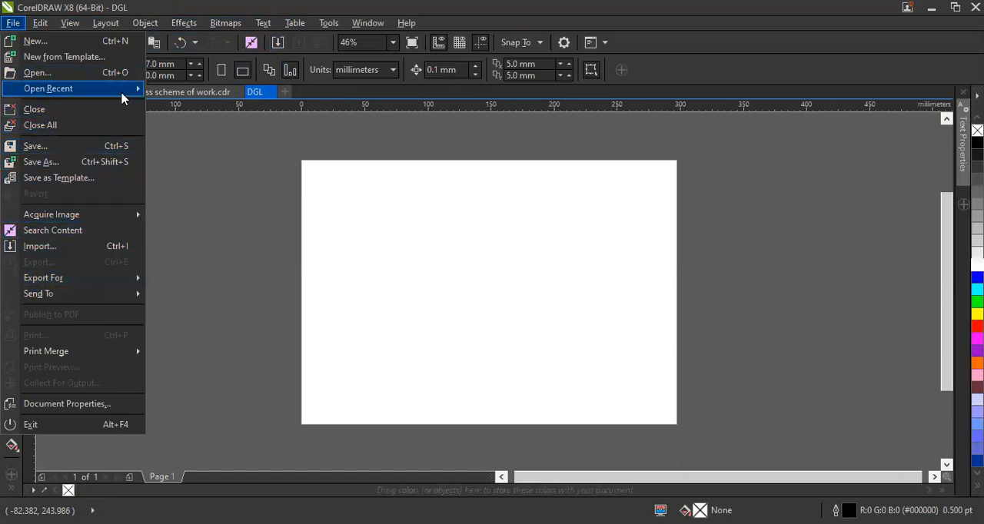
mouse_move(121, 97)
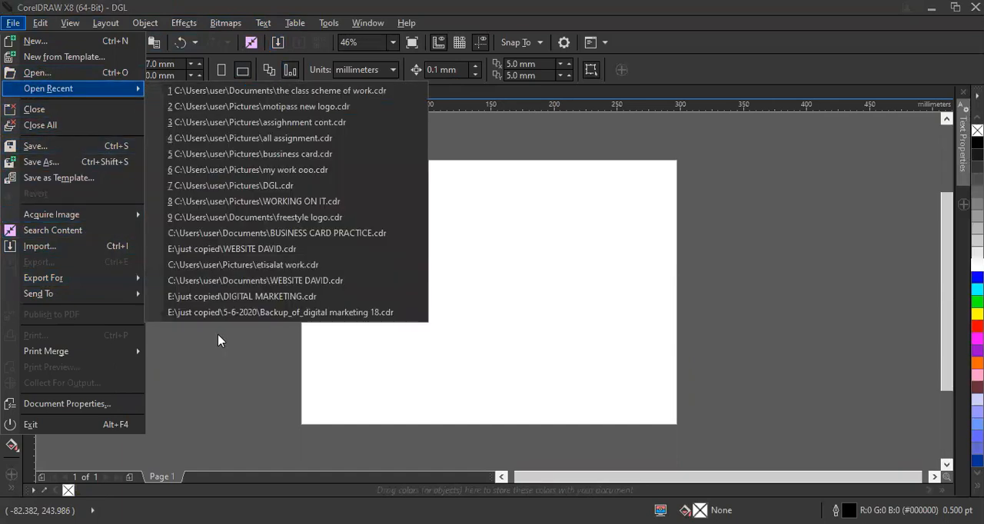
click(218, 335)
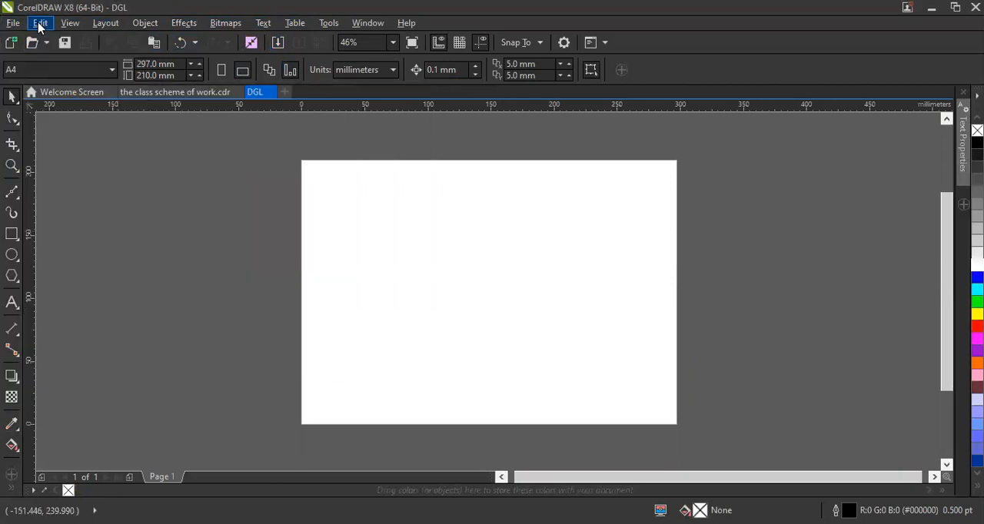
click(40, 25)
mouse_move(62, 28)
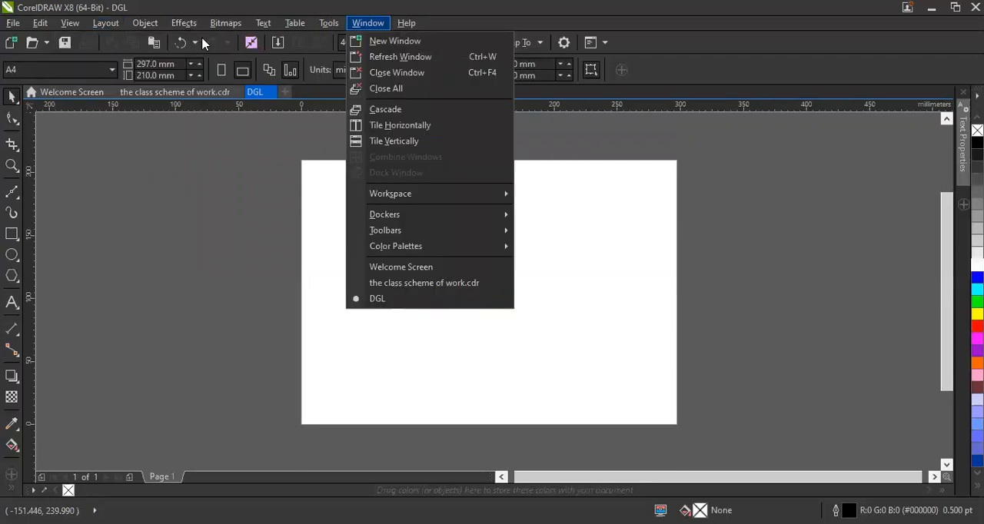
click(283, 124)
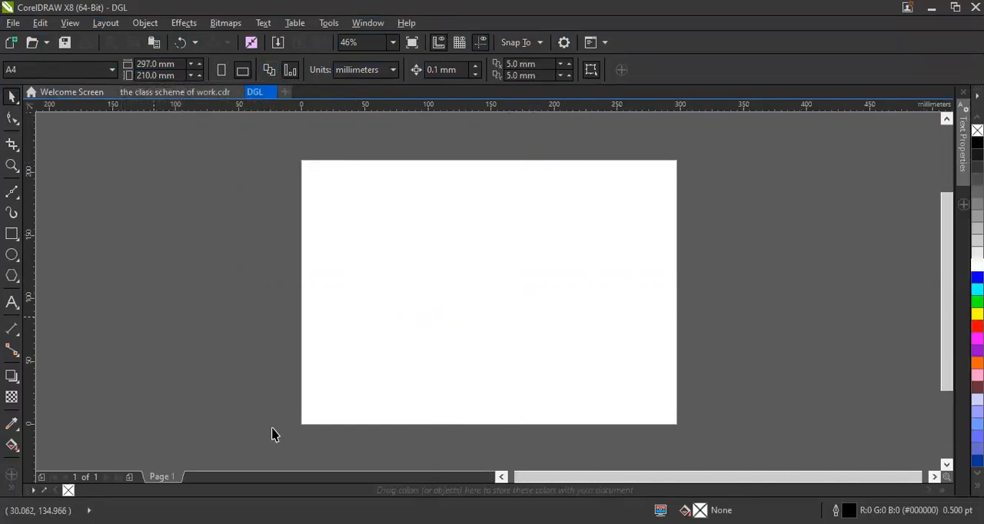
click(40, 71)
Draw a five-sided polygon about 119 by 79 mm across the page's left edge and delete it.
click(11, 235)
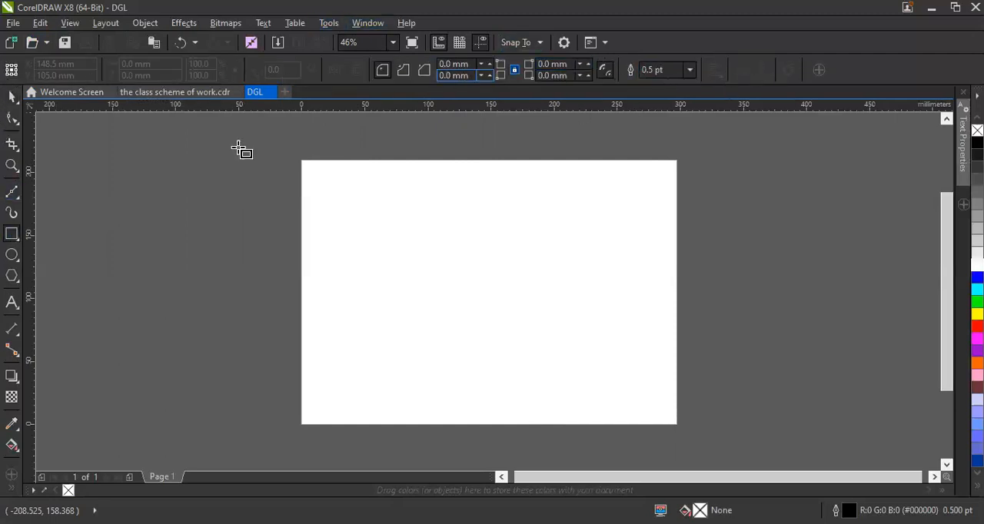
click(13, 258)
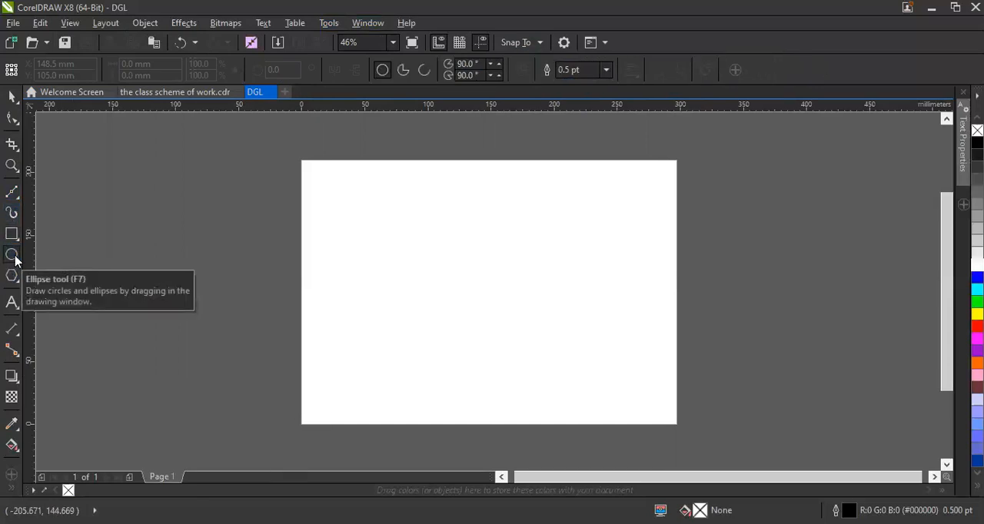
click(12, 277)
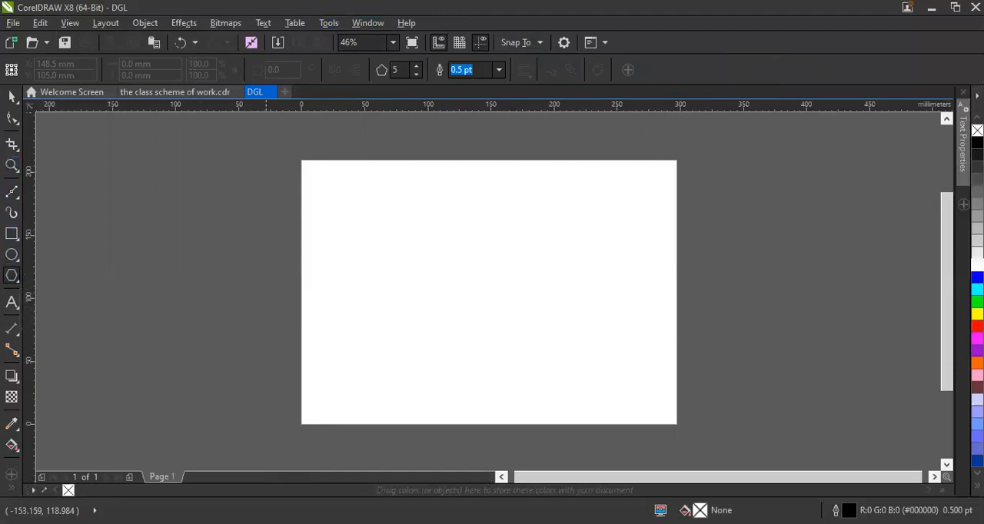
drag(228, 244, 386, 346)
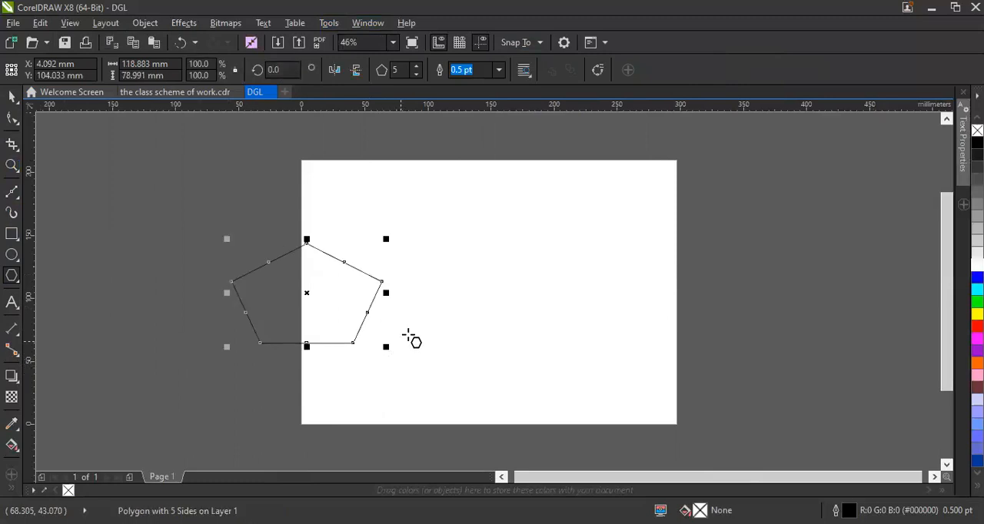
key(Delete)
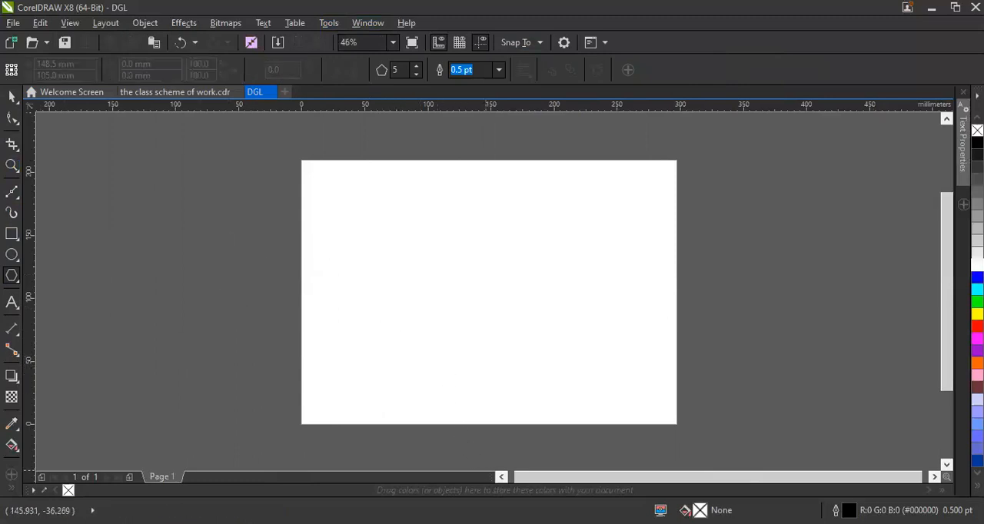
click(11, 98)
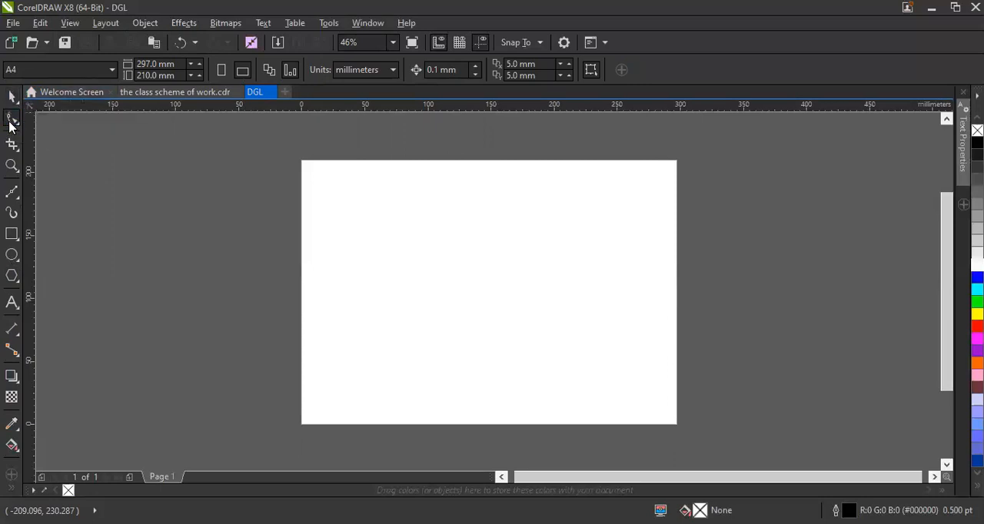
Draw an upright rectangle on the empty pasteboard just outside the page's left edge.
click(10, 234)
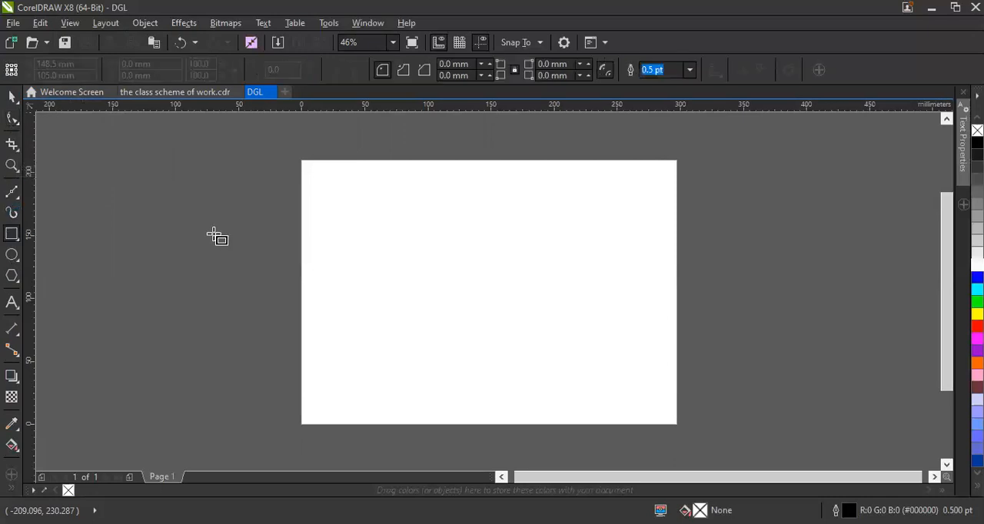
drag(167, 197, 278, 330)
Draw a wide rectangle about 303 by 98 mm across the page and delete it.
drag(301, 213, 684, 338)
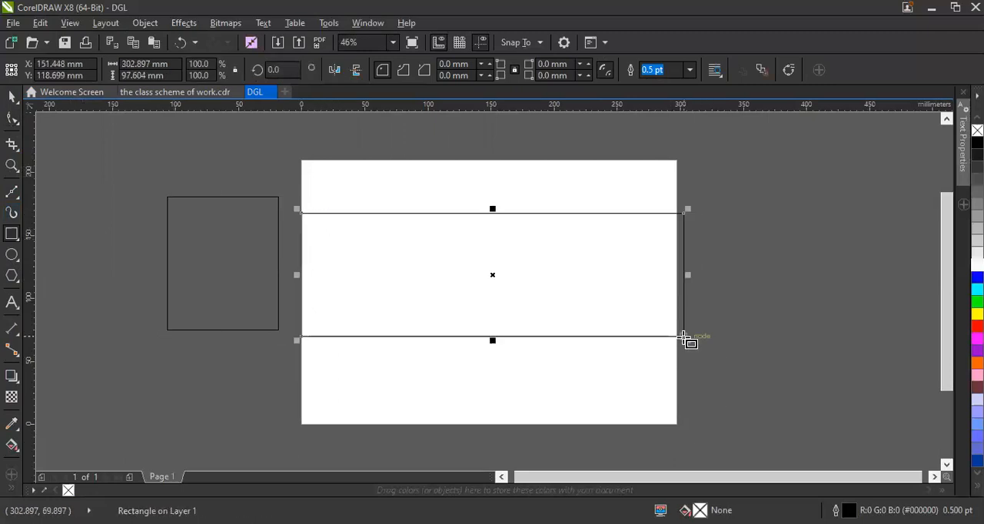
key(Delete)
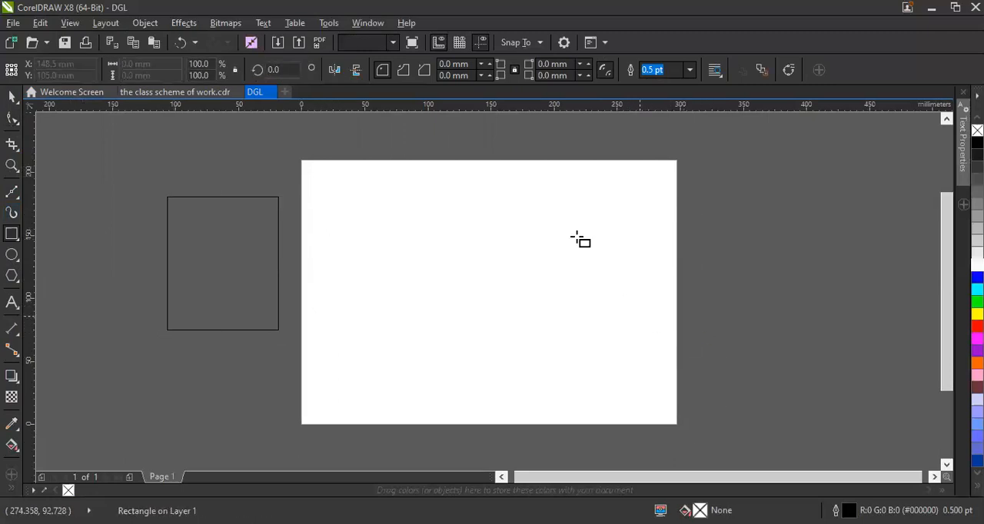
Draw a rectangle about 160 by 103 mm on the page, fill it with green, and delete it.
drag(370, 211, 572, 310)
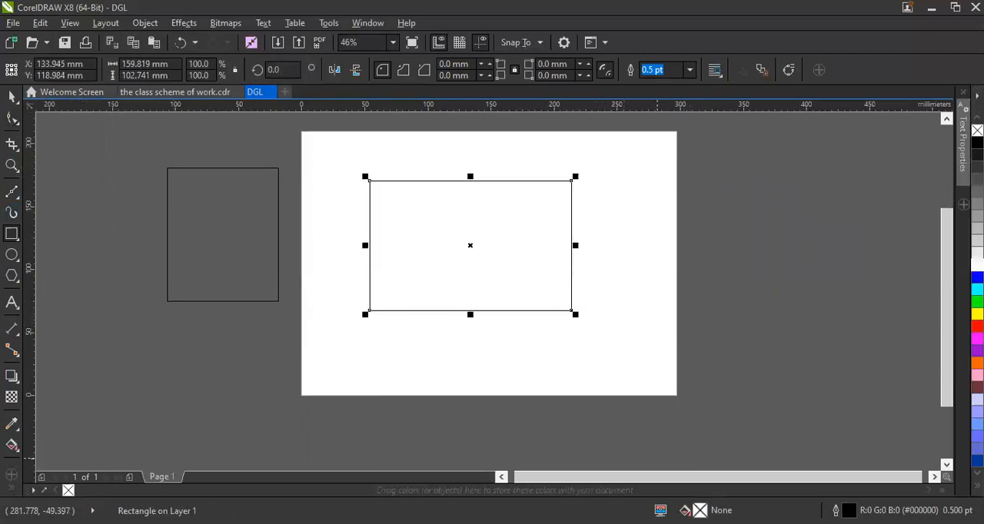
scroll(489, 292, up, 1)
scroll(487, 225, down, 1)
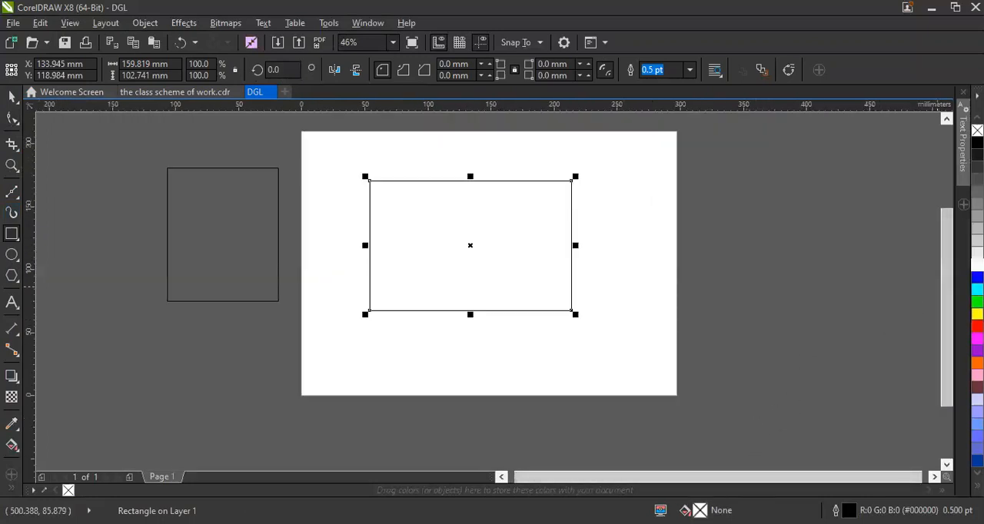
click(977, 301)
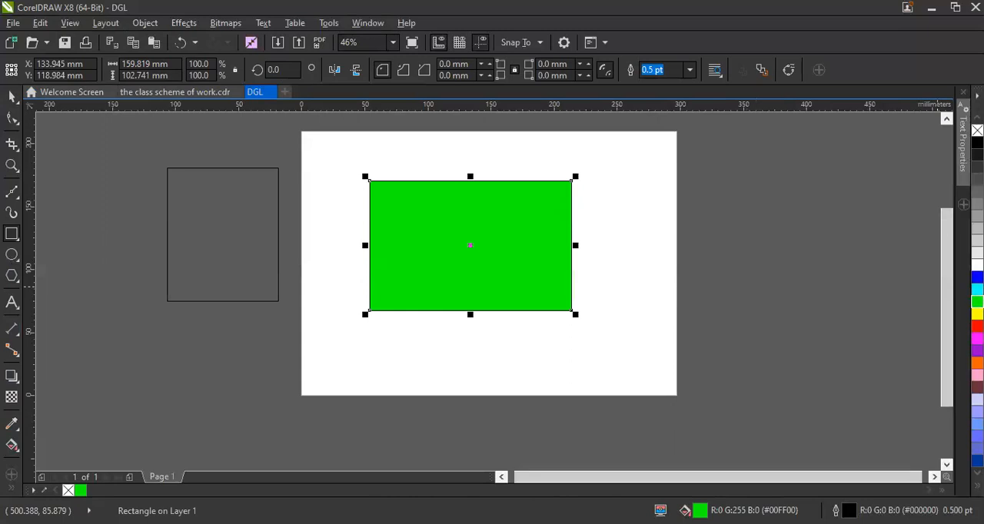
key(Delete)
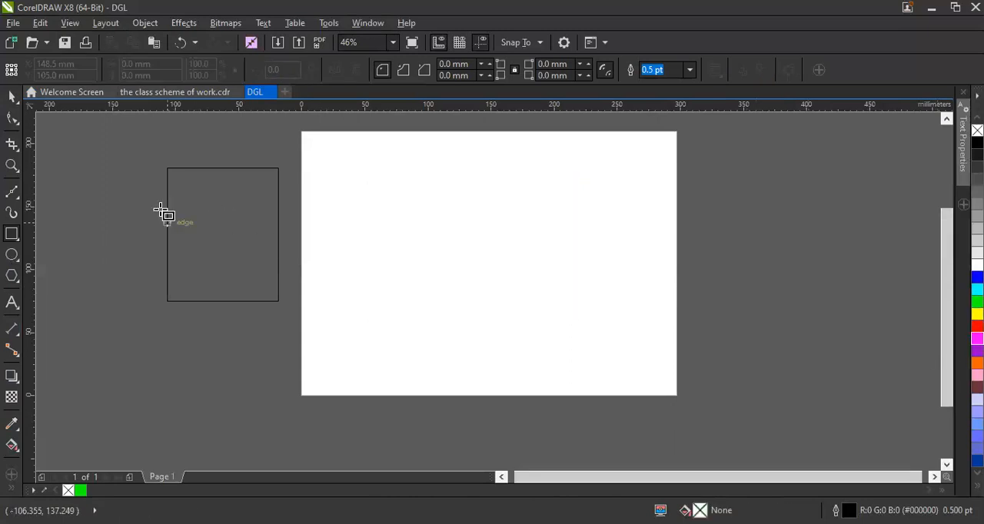
Draw an ellipse in the middle of the page and delete it.
click(11, 254)
drag(402, 185, 579, 314)
key(Delete)
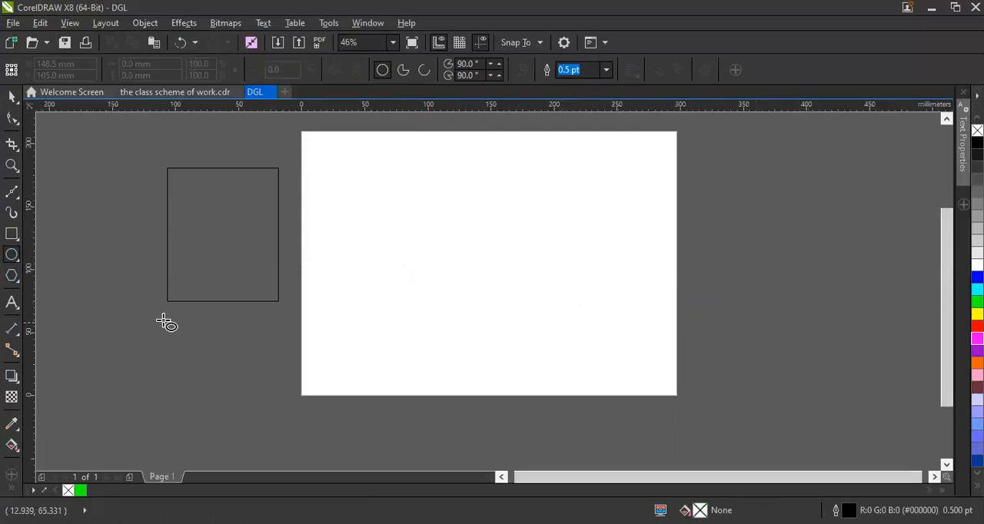
Draw a rectangle and a perfect circle about 128 mm across on the page, deleting each one.
click(12, 233)
drag(358, 198, 505, 288)
key(Delete)
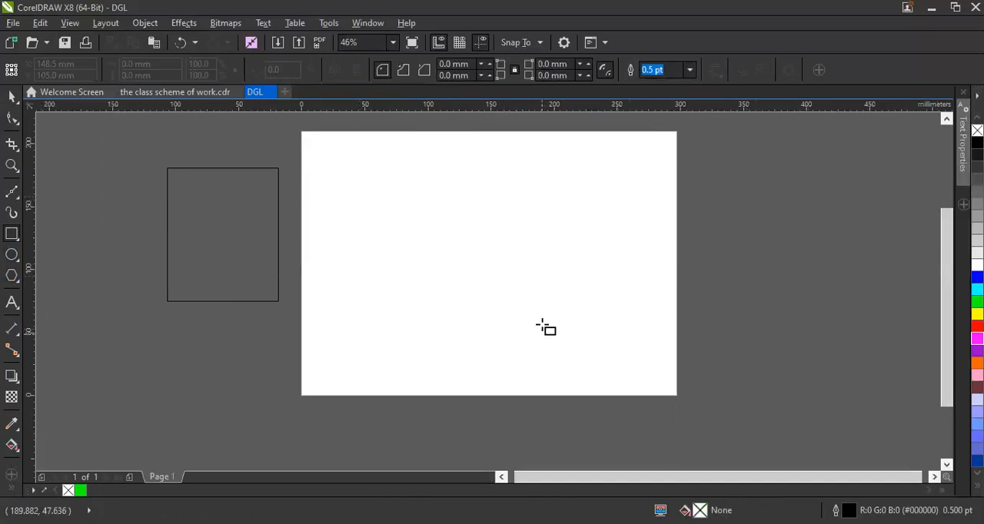
drag(330, 234, 490, 344)
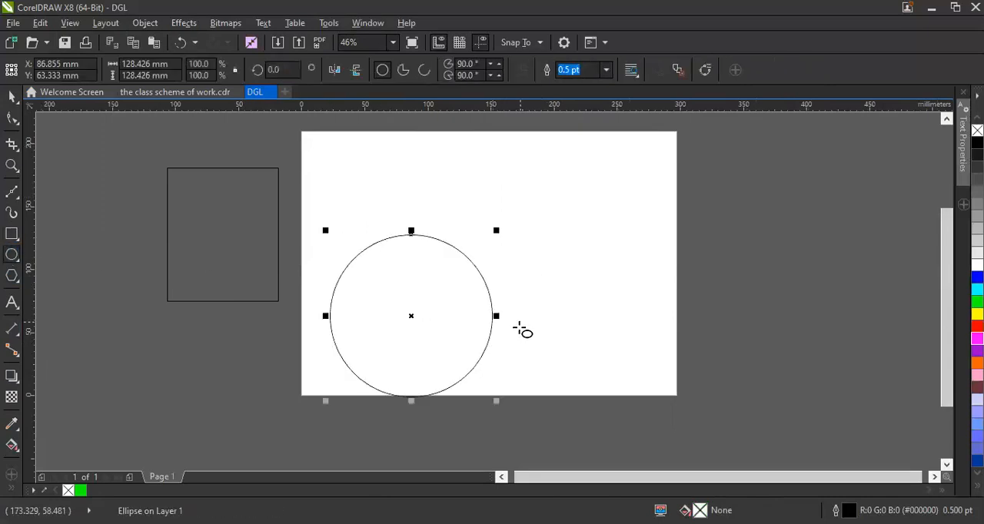
key(Delete)
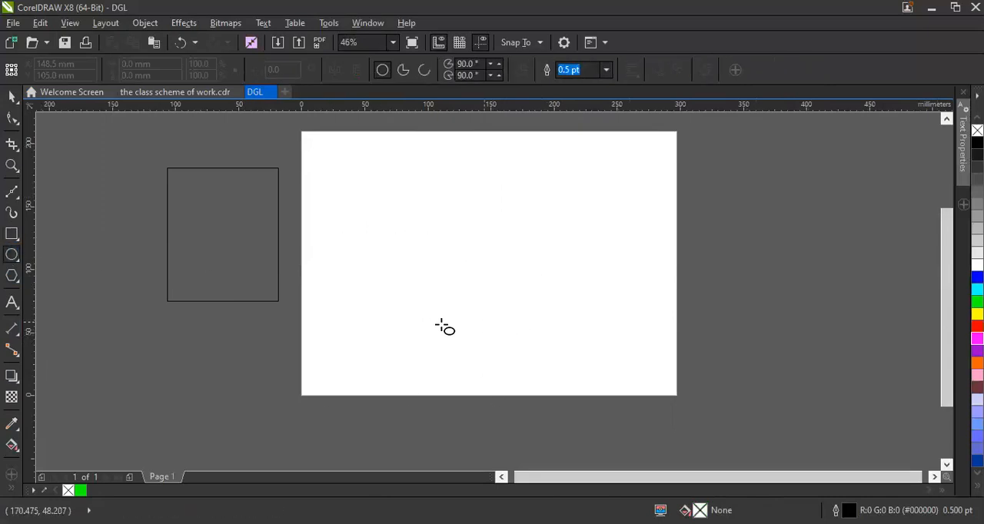
Draw a flattened five-sided polygon about 111 by 55 mm on the page and delete it.
click(10, 275)
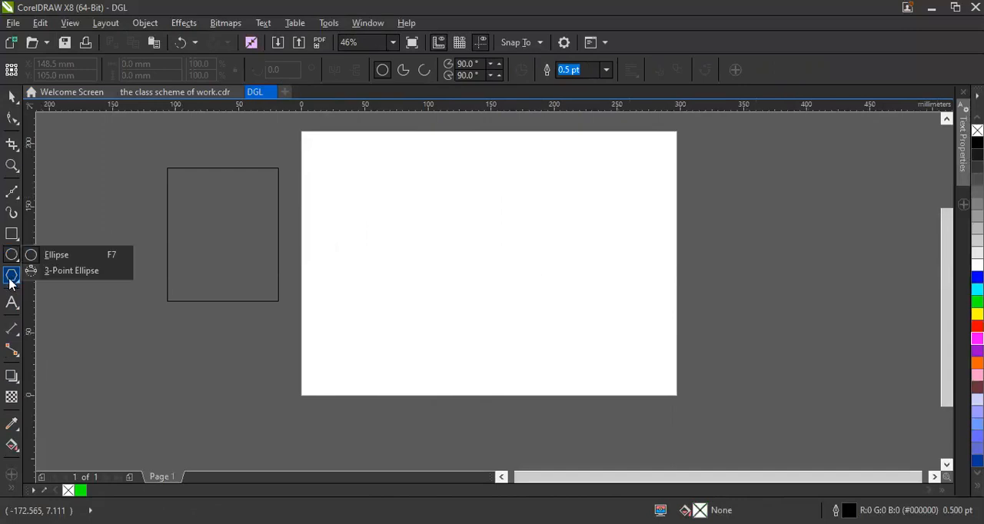
click(10, 279)
drag(350, 222, 504, 296)
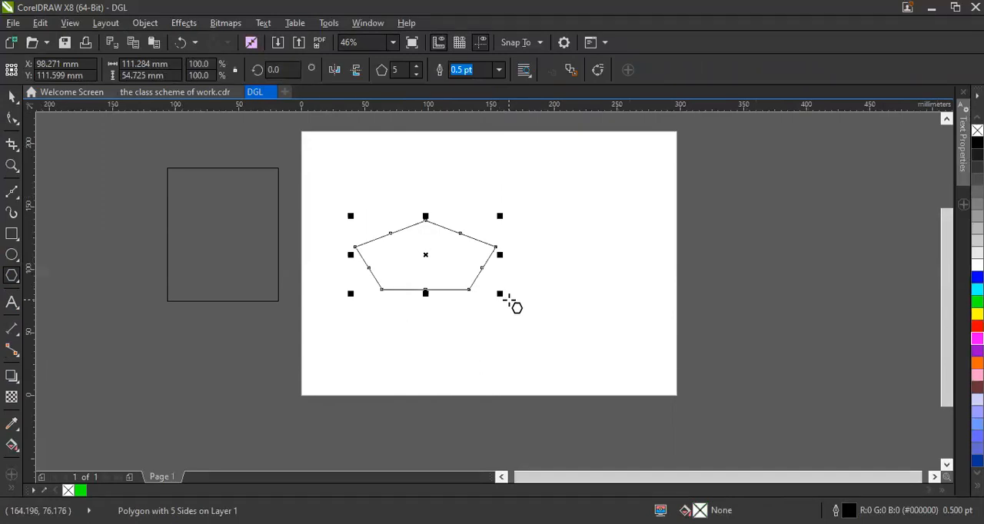
key(Delete)
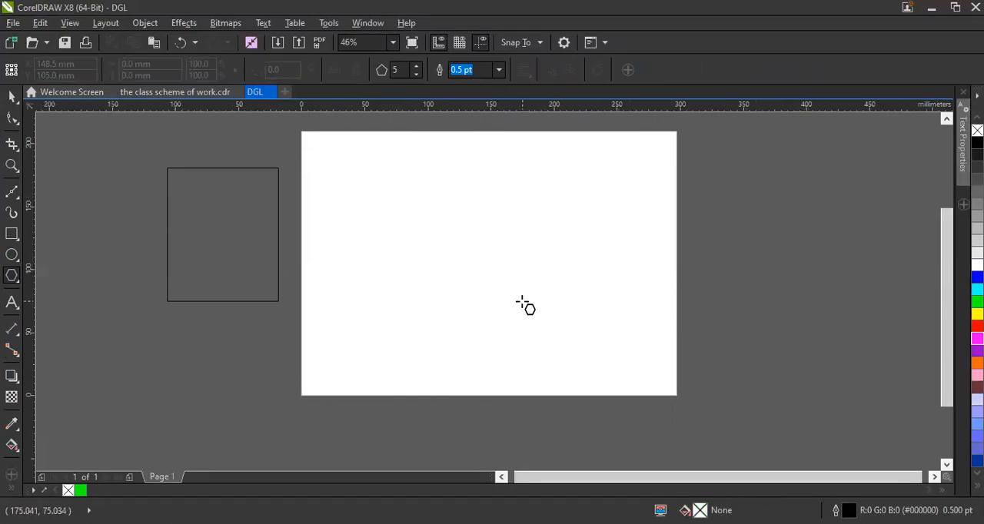
Draw two regular pentagons on the page, about 96 mm and about 99 mm wide, deleting each one.
drag(436, 221, 561, 339)
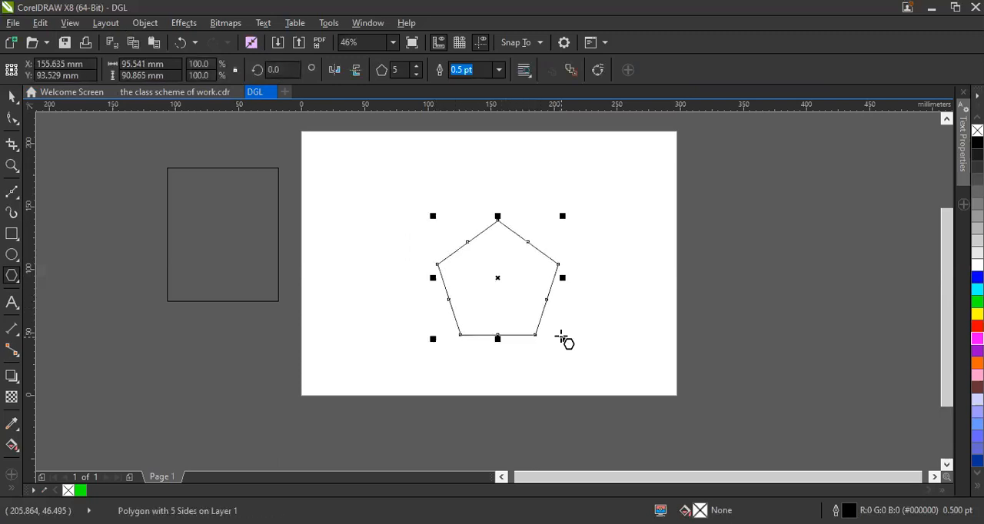
key(Delete)
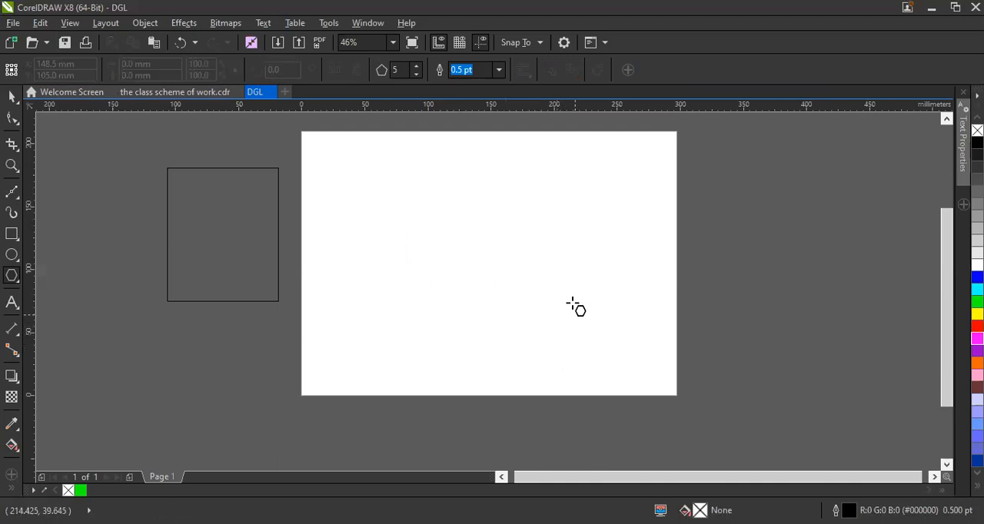
drag(395, 216, 531, 333)
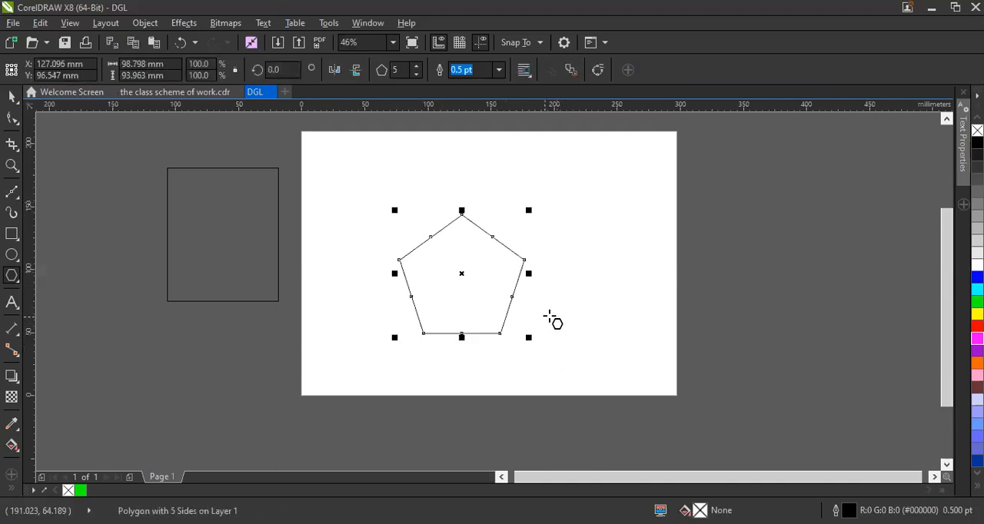
key(Delete)
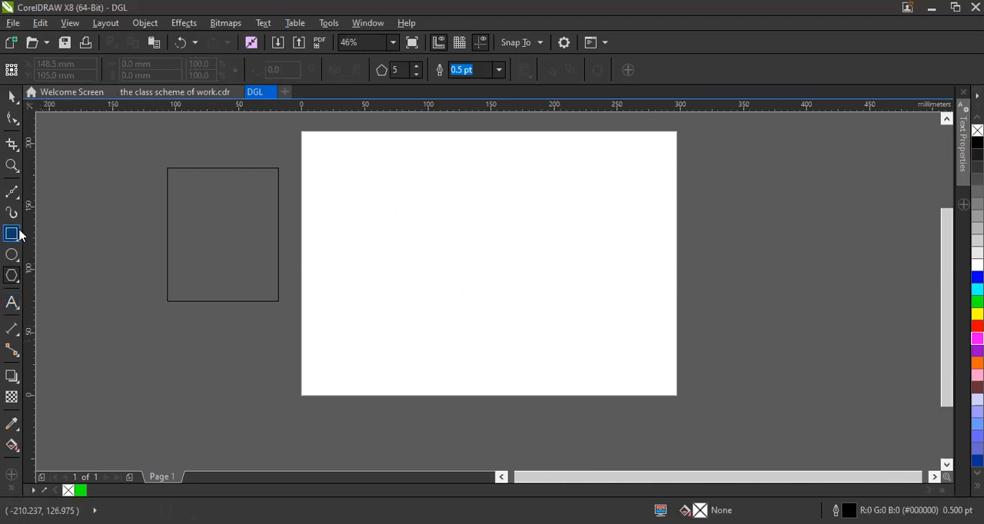
Draw a square about 95 mm wide on the page and delete it.
click(19, 232)
drag(396, 224, 520, 349)
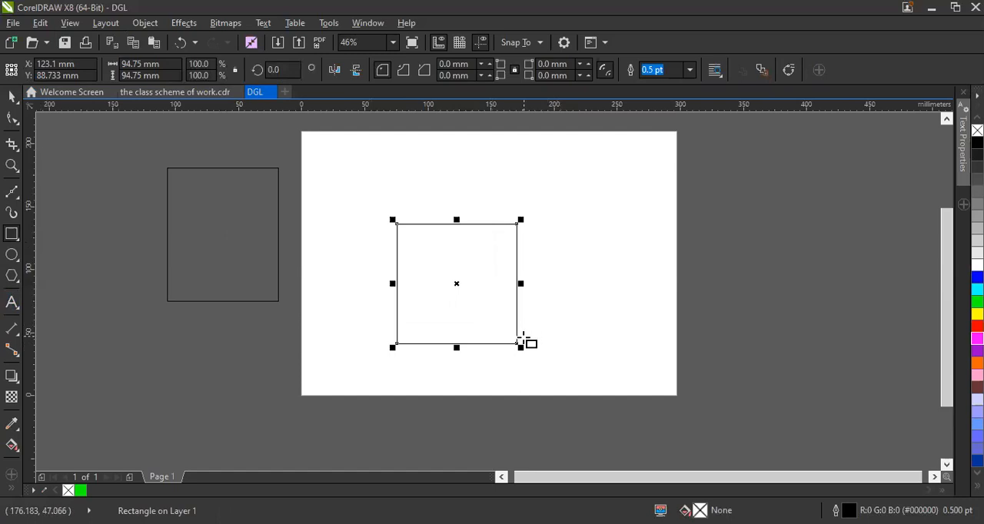
key(Delete)
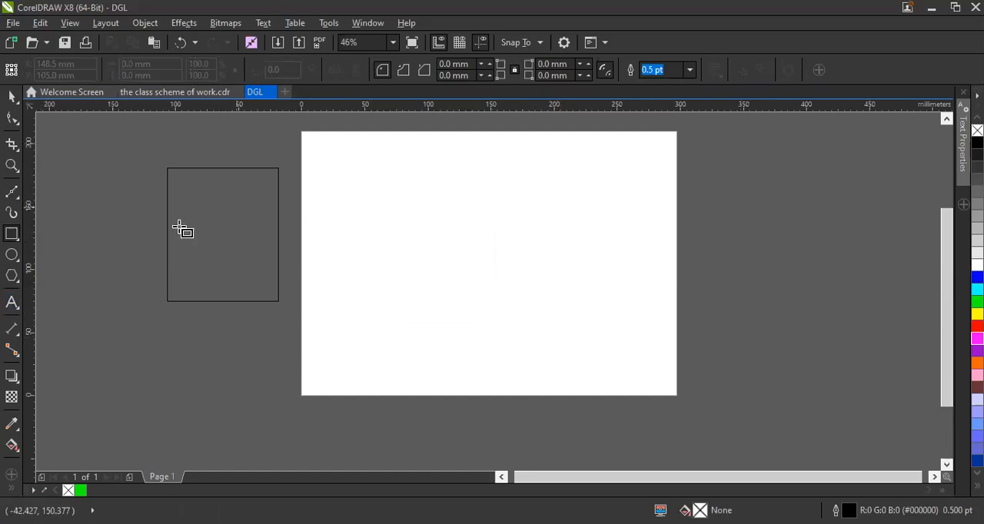
Add the artistic text "digital learning school" in 24 pt Arial on the upper half of the page.
click(10, 308)
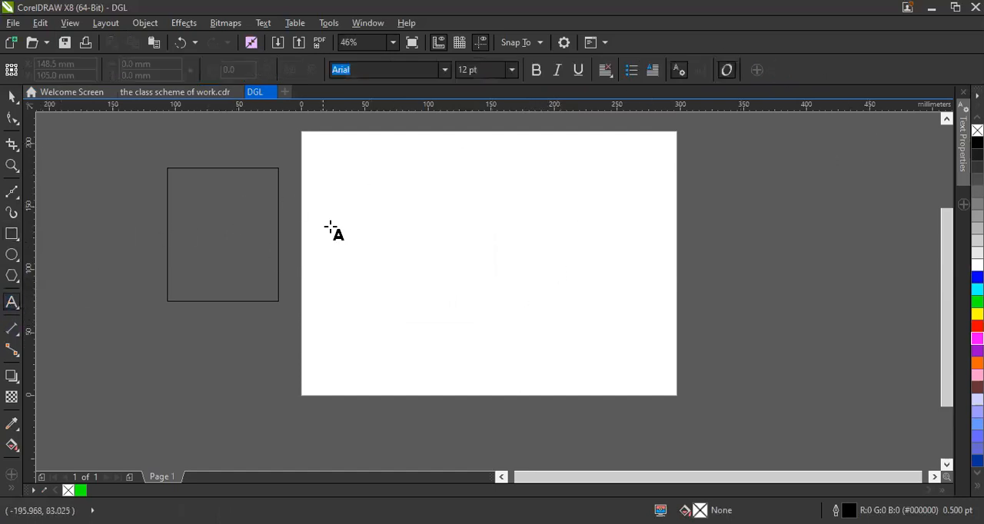
click(512, 70)
click(512, 72)
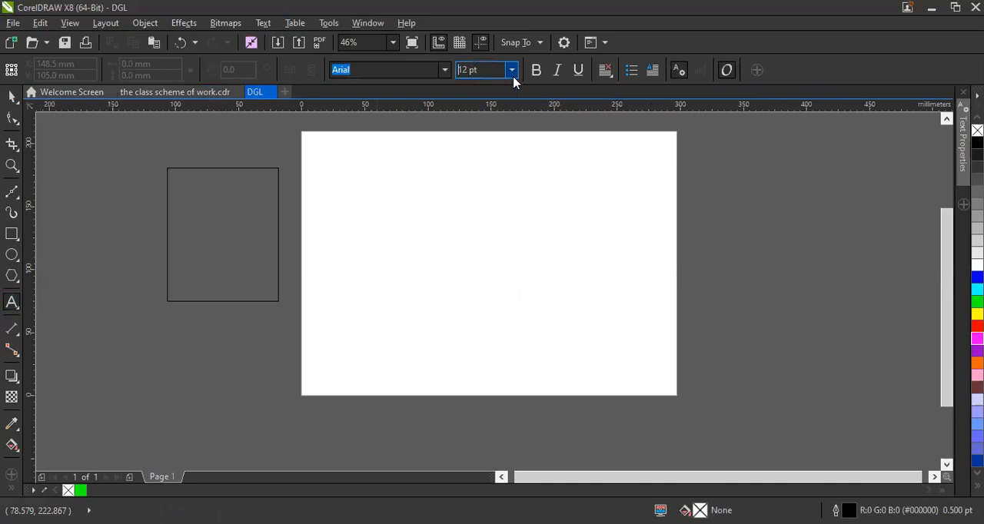
click(11, 305)
click(392, 217)
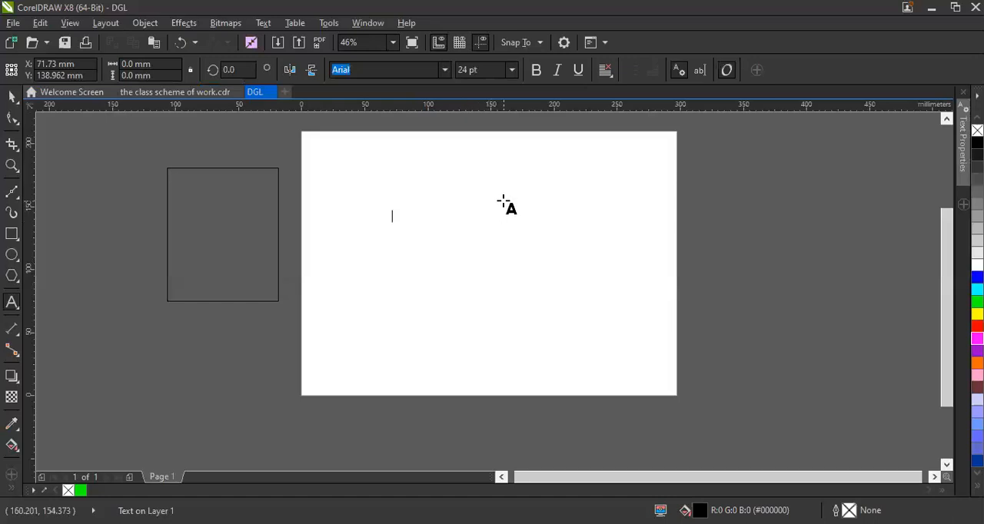
text(digital)
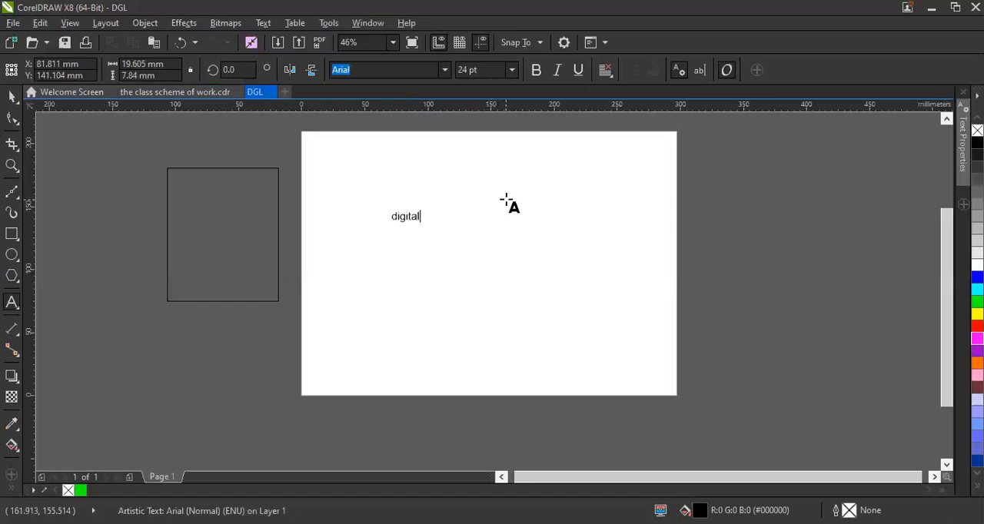
text( learni)
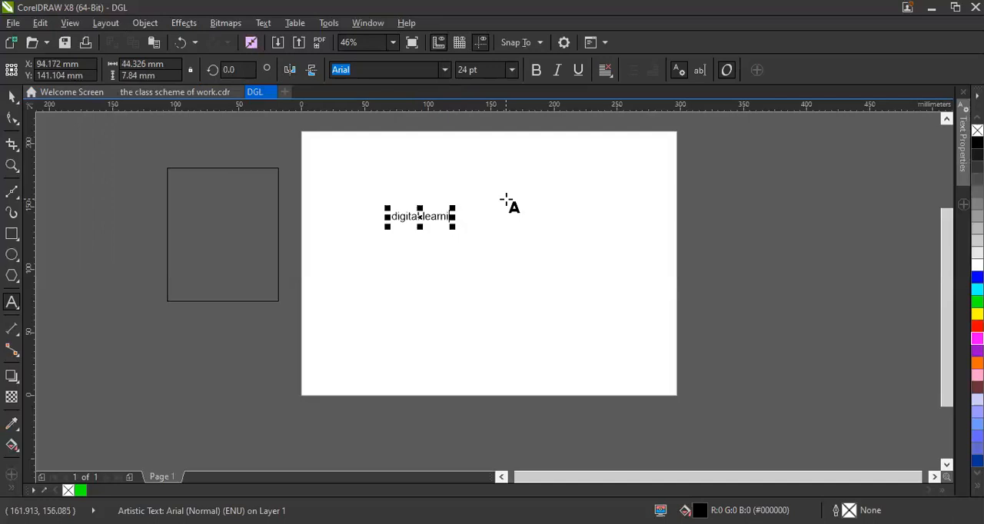
text(n)
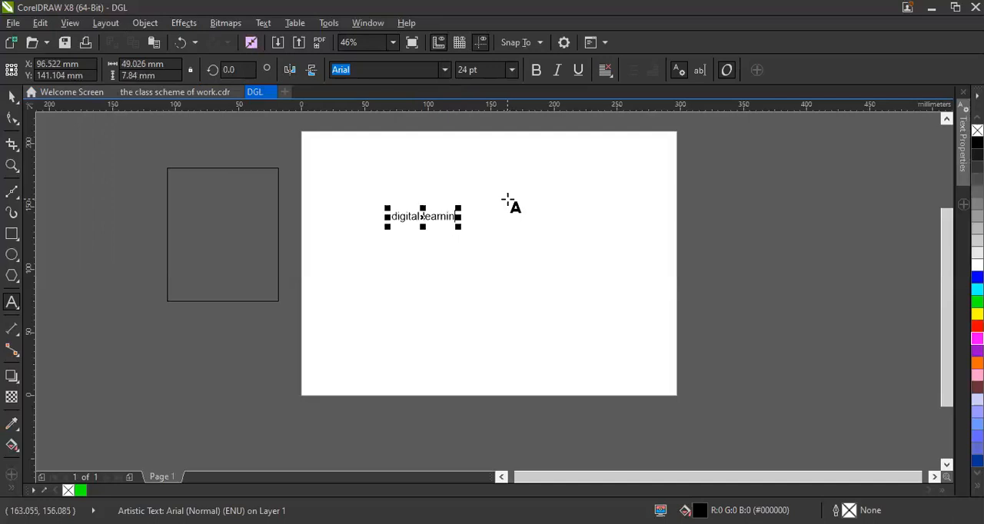
text(g school)
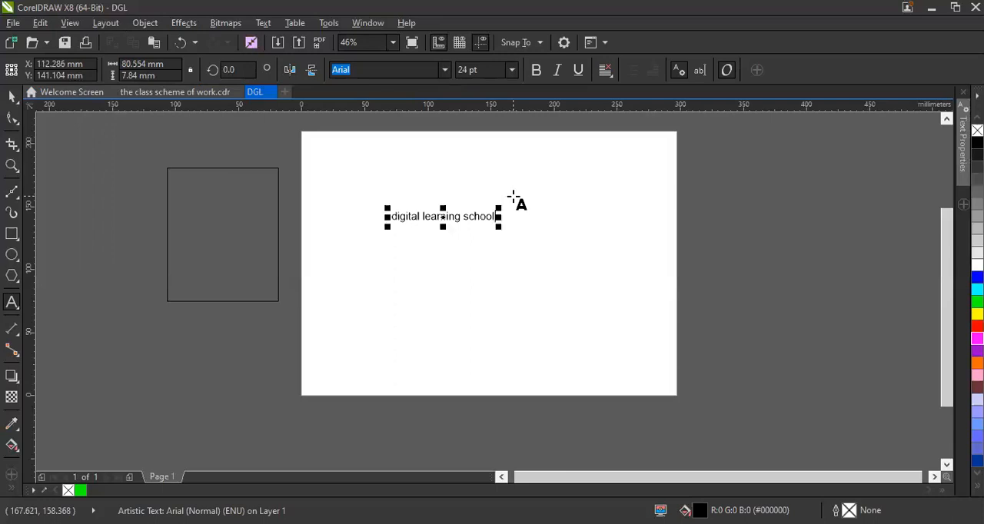
Enlarge the "digital learning school" text to about 132 mm wide and shift it toward the page's right side.
click(11, 98)
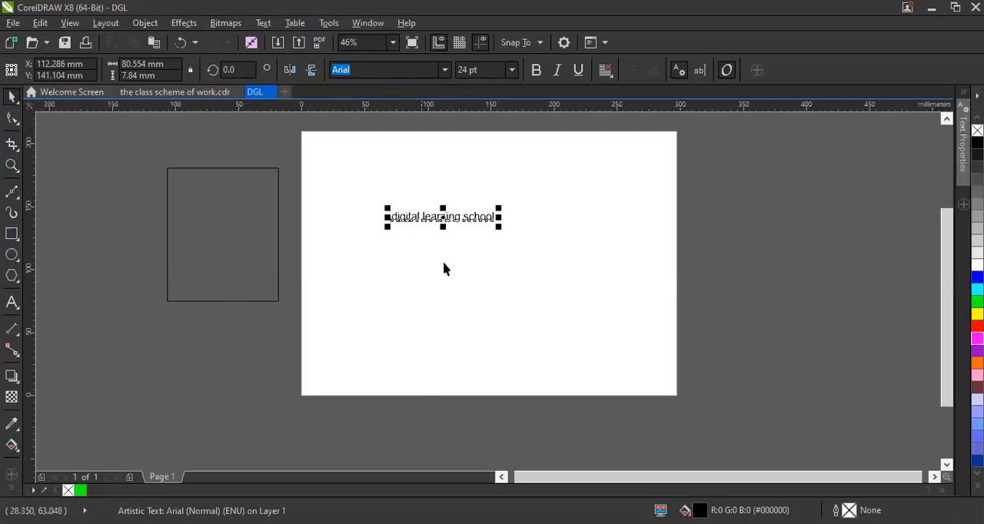
drag(420, 216, 611, 316)
key(ctrl+z)
click(487, 223)
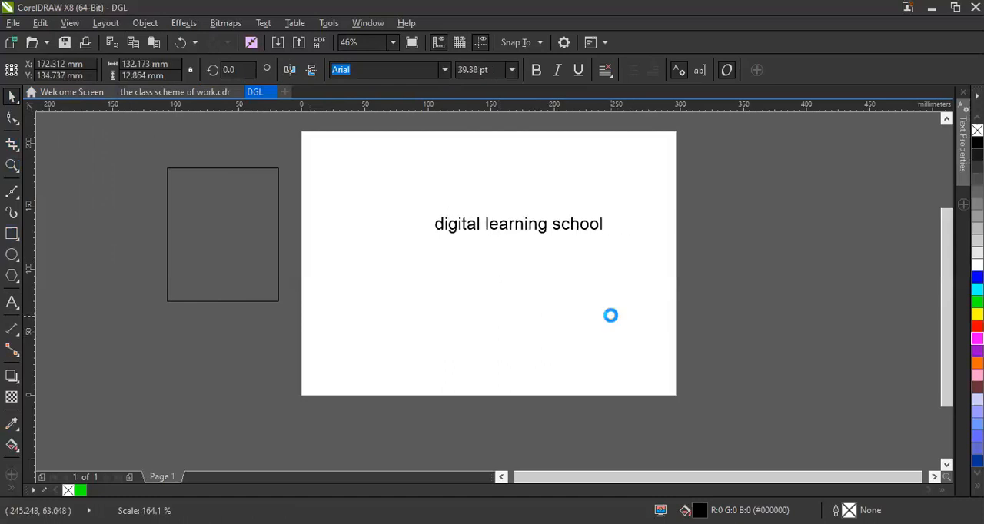
Change the font of the "digital learning school" text to Swis721 Blk BT and move the text about 116 mm to the left.
click(444, 71)
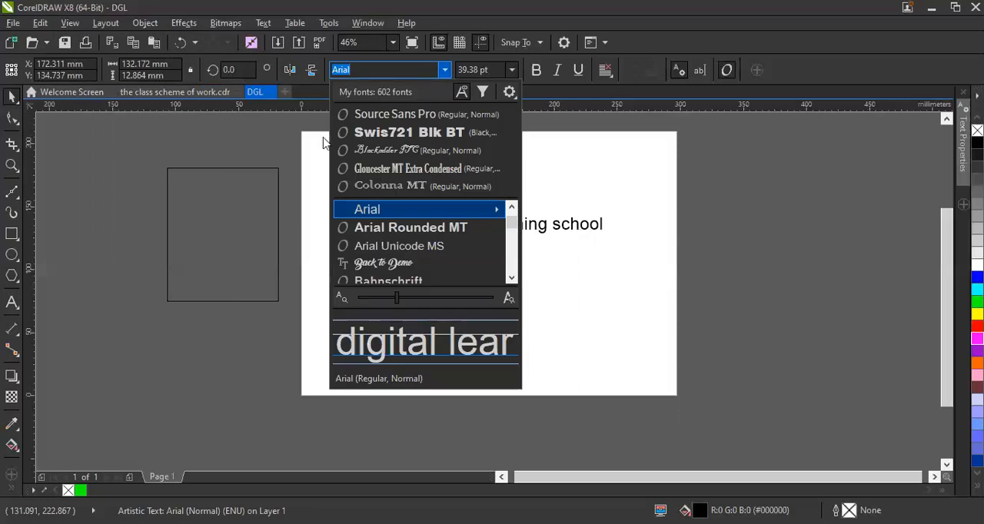
click(434, 139)
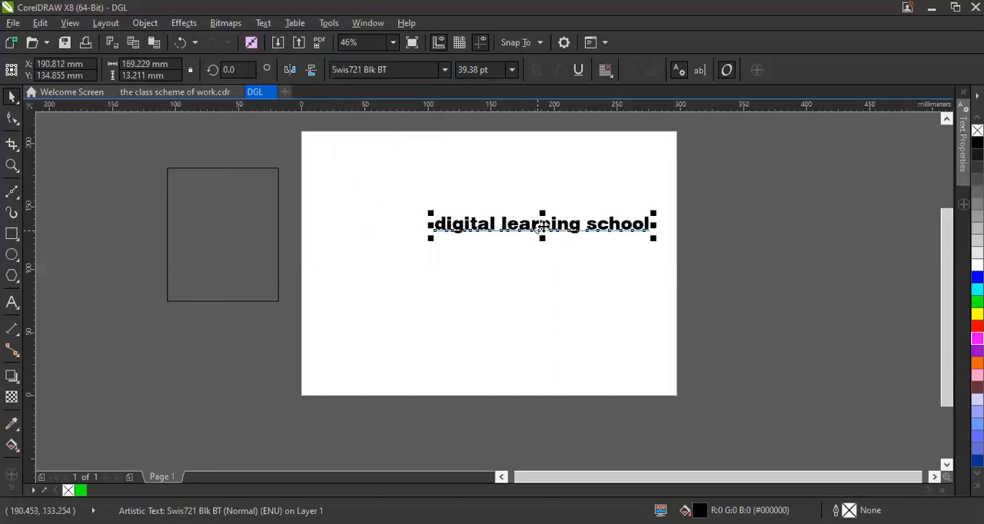
drag(538, 230, 395, 230)
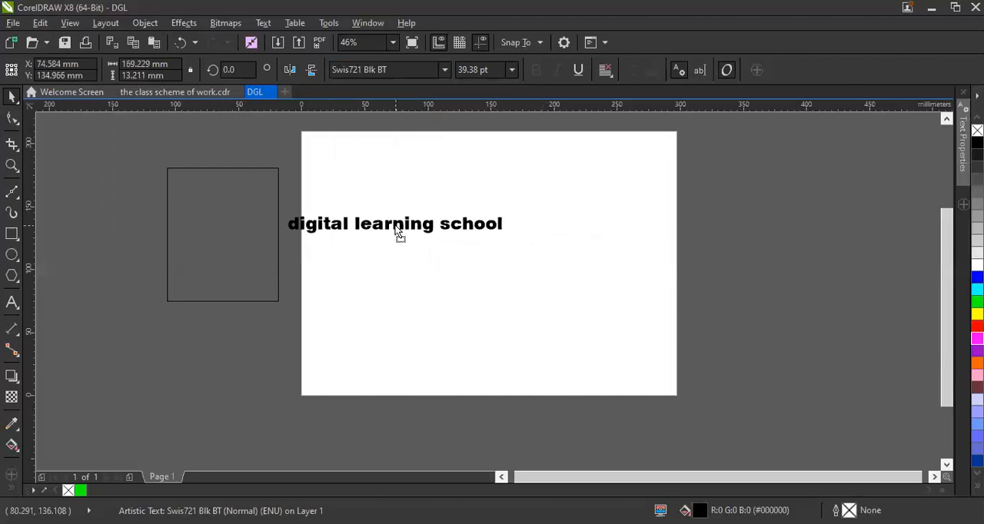
Set the "digital learning school" text to 72 pt and centre it roughly across the page's upper half.
click(511, 69)
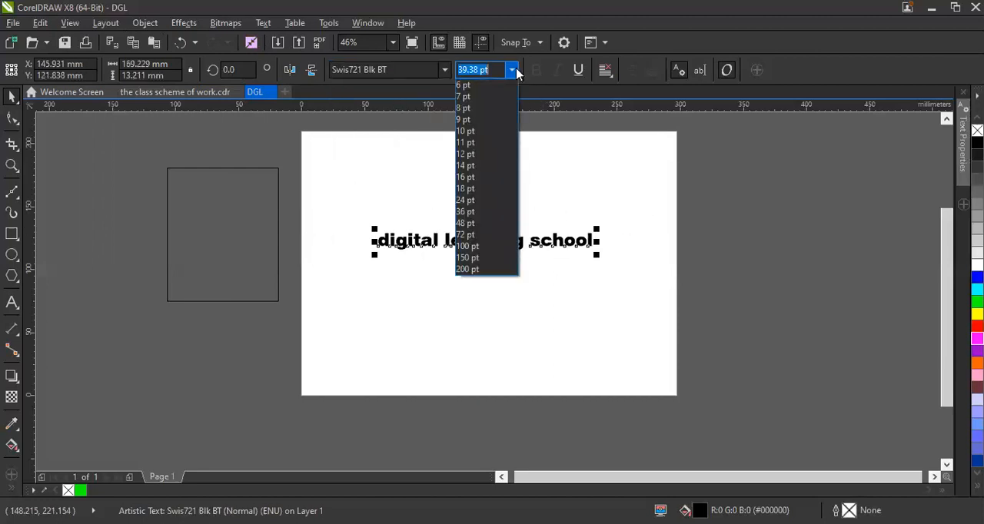
click(489, 239)
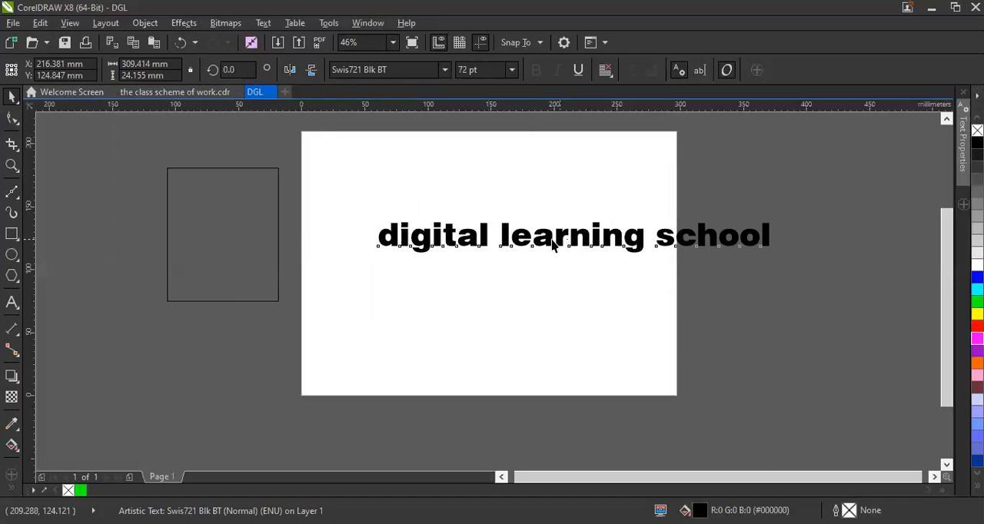
drag(574, 246, 493, 228)
click(580, 172)
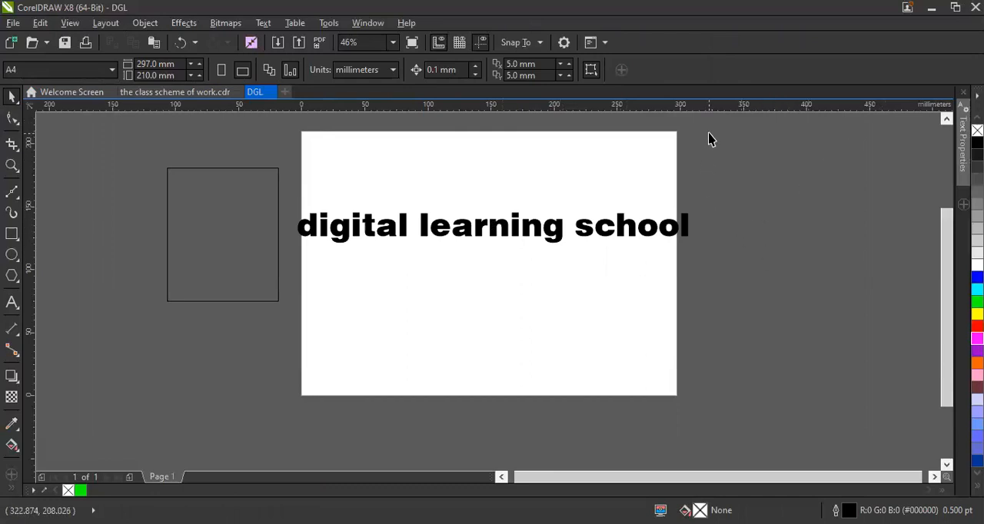
Draw a rectangle about 161 × 107 mm over the page's lower edge and undo it.
click(13, 238)
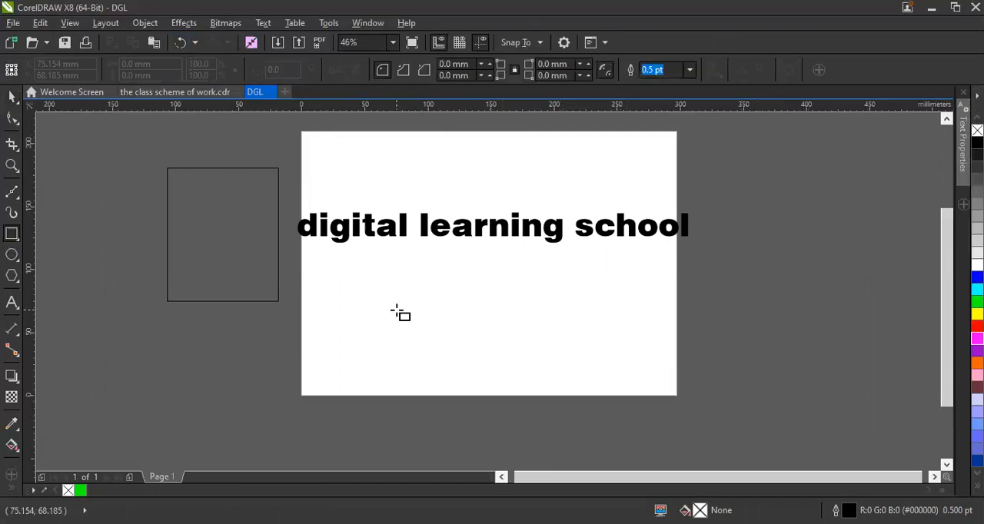
drag(396, 310, 600, 444)
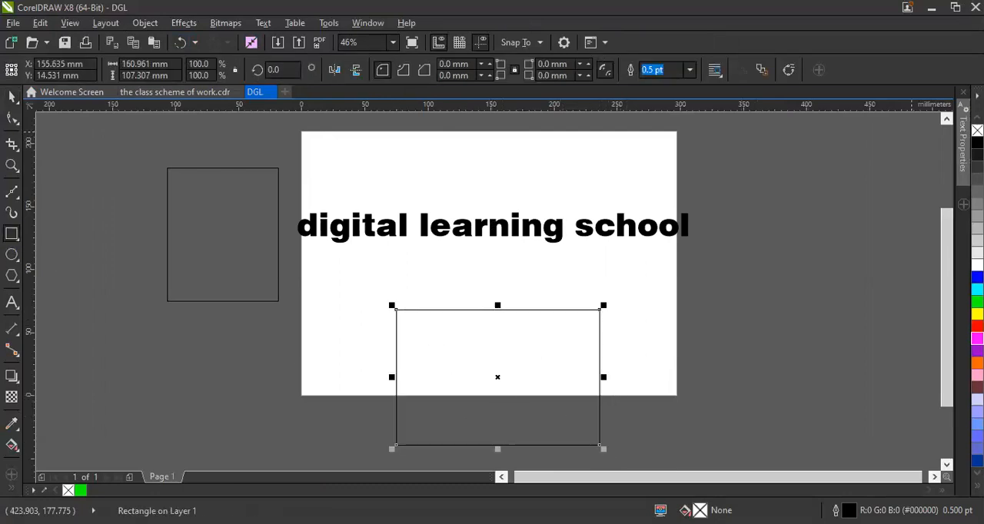
key(ctrl+z)
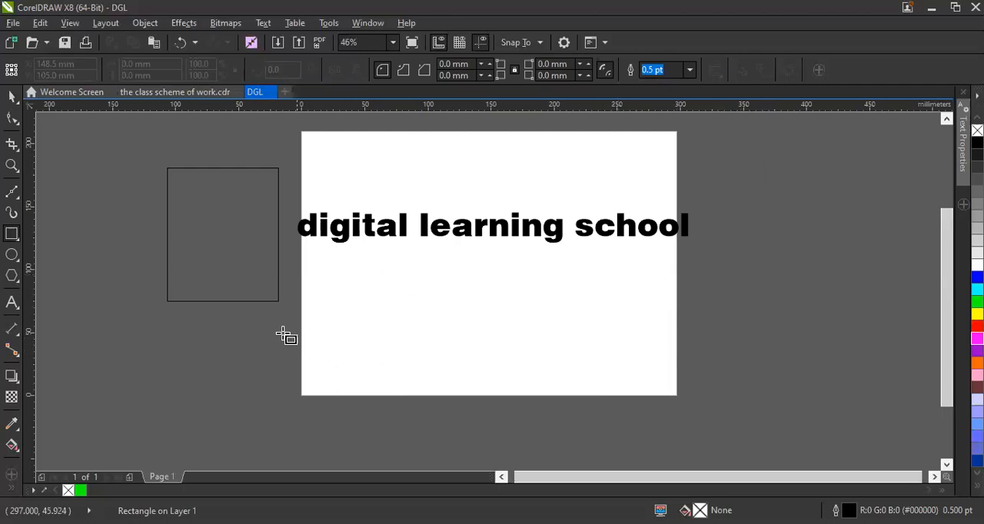
Try yellow, green, blue, brown, pink, orange, magenta and red fills on the "digital learning school" text, finishing with black.
click(12, 97)
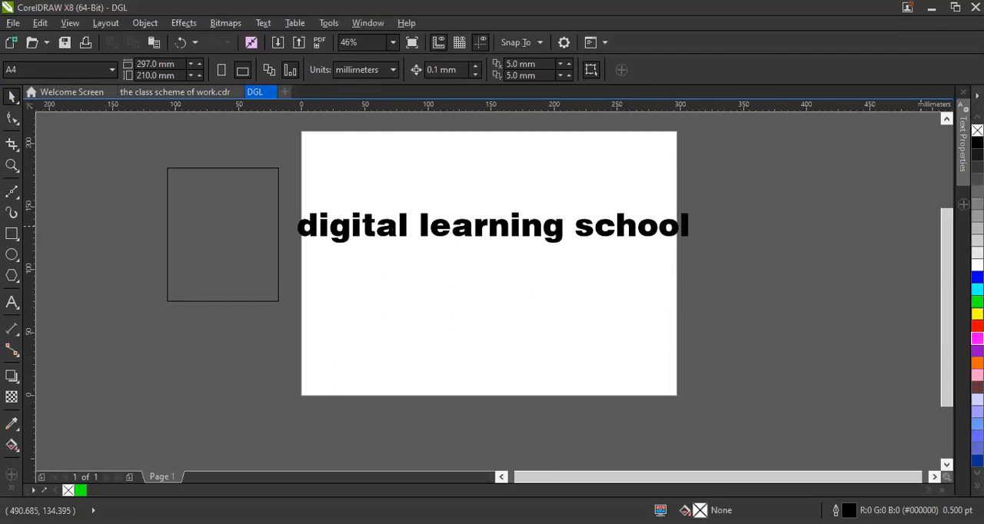
click(501, 228)
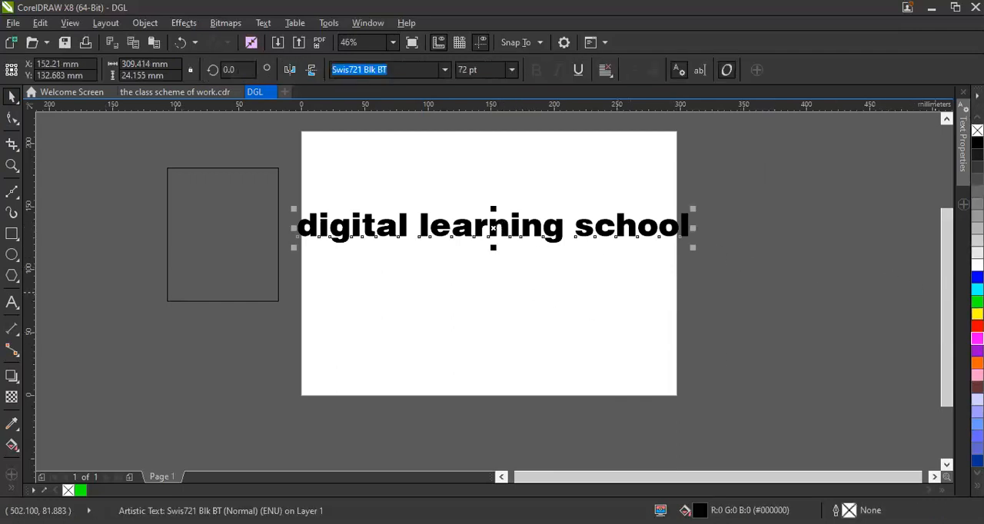
click(977, 313)
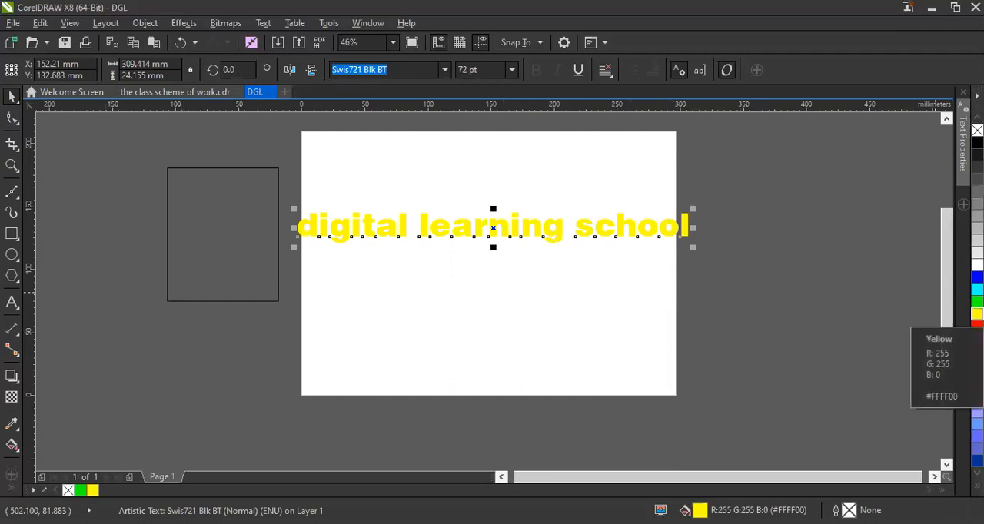
click(976, 301)
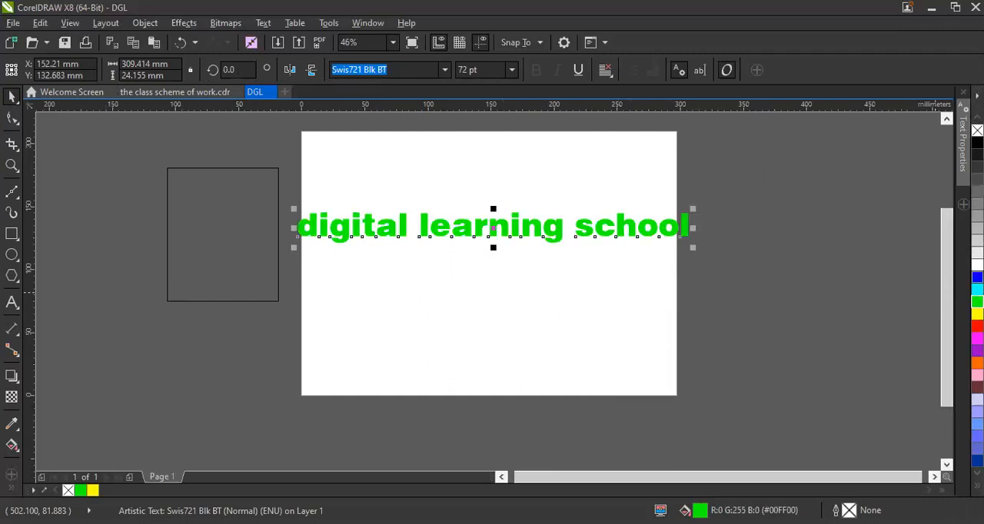
click(976, 277)
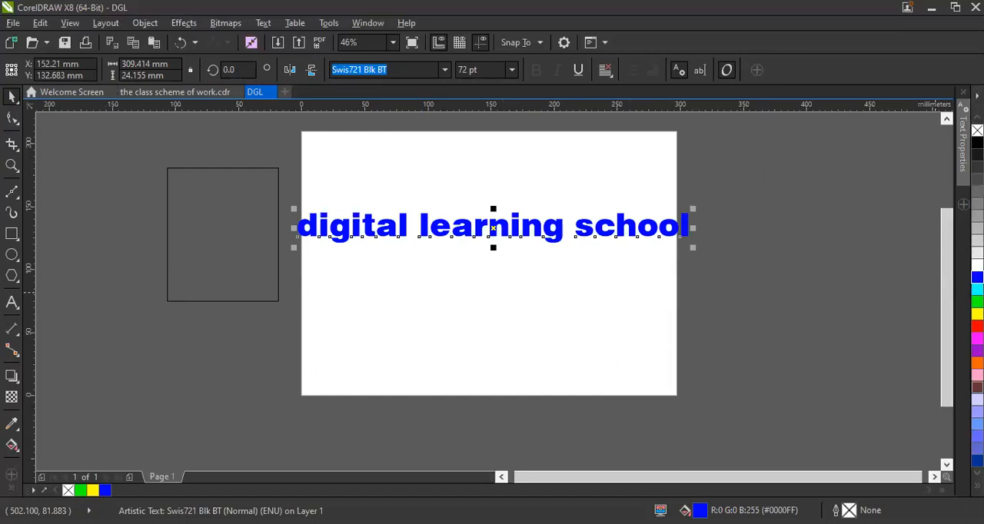
click(976, 387)
click(976, 375)
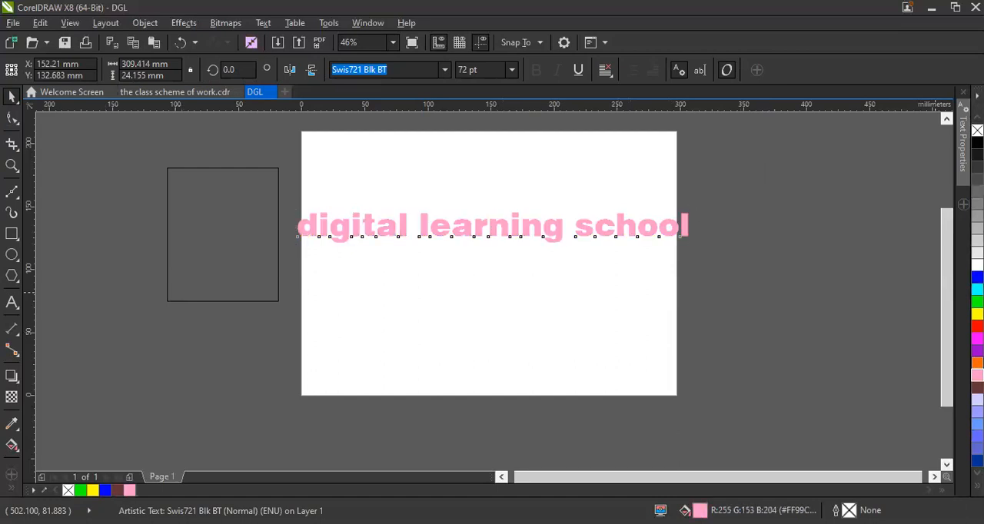
click(976, 362)
click(976, 339)
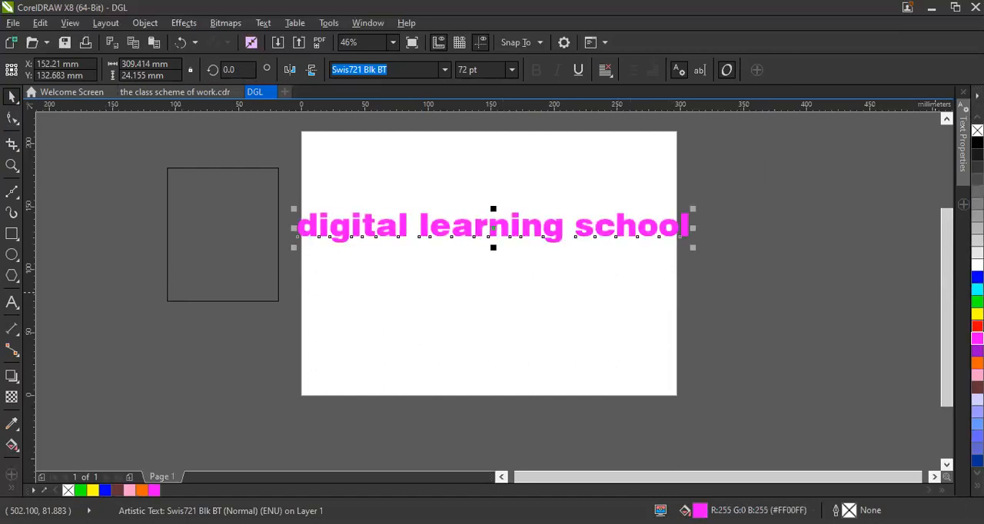
click(976, 326)
click(977, 313)
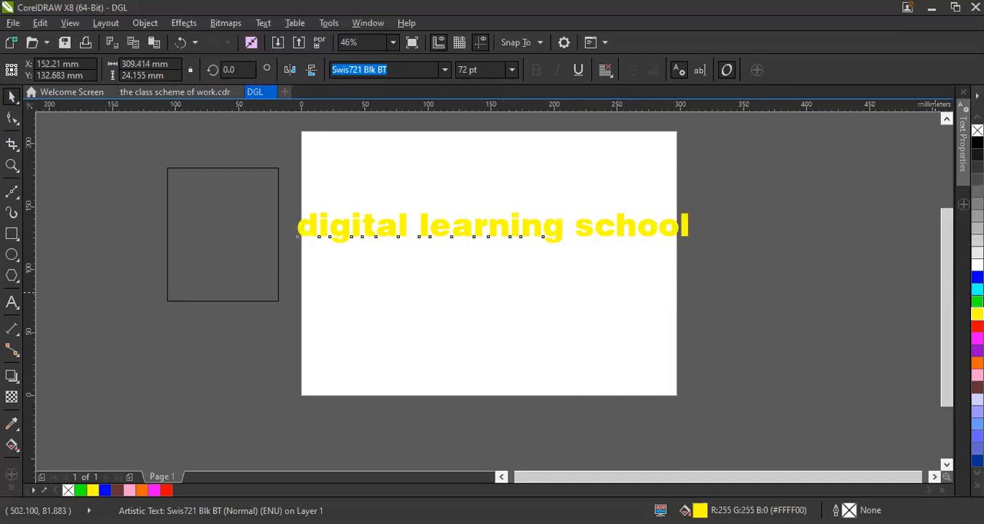
click(977, 302)
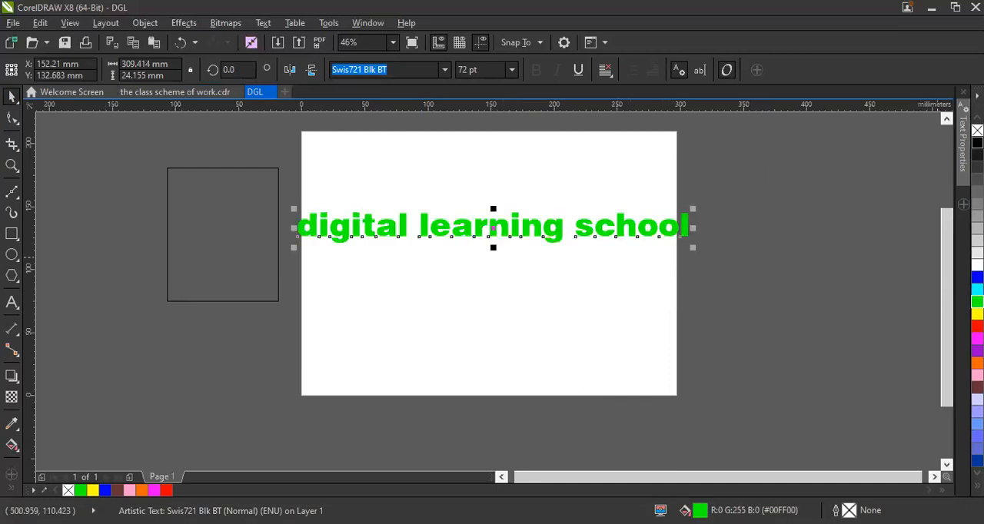
click(977, 143)
click(636, 274)
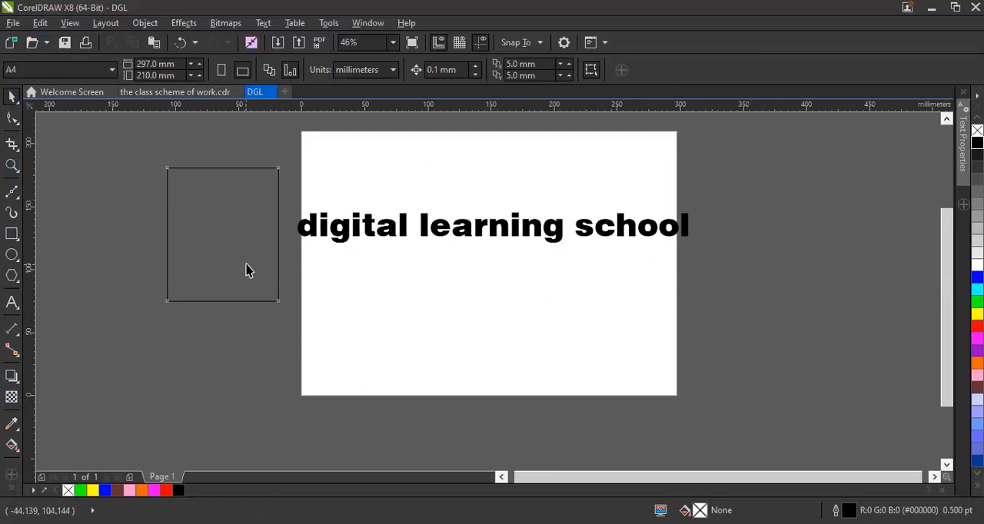
Try moving the rectangle beside the page slightly downward and undo the move.
click(278, 267)
click(476, 266)
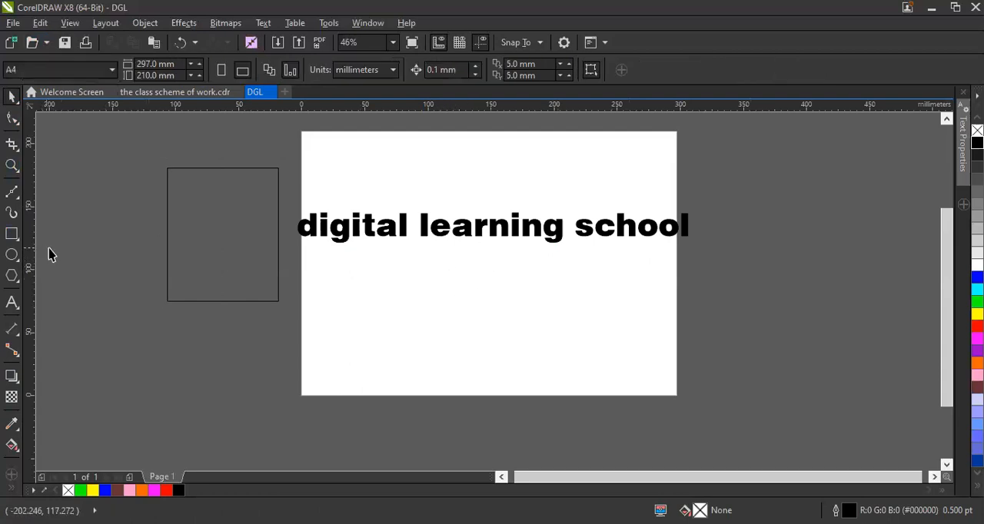
click(278, 273)
click(484, 297)
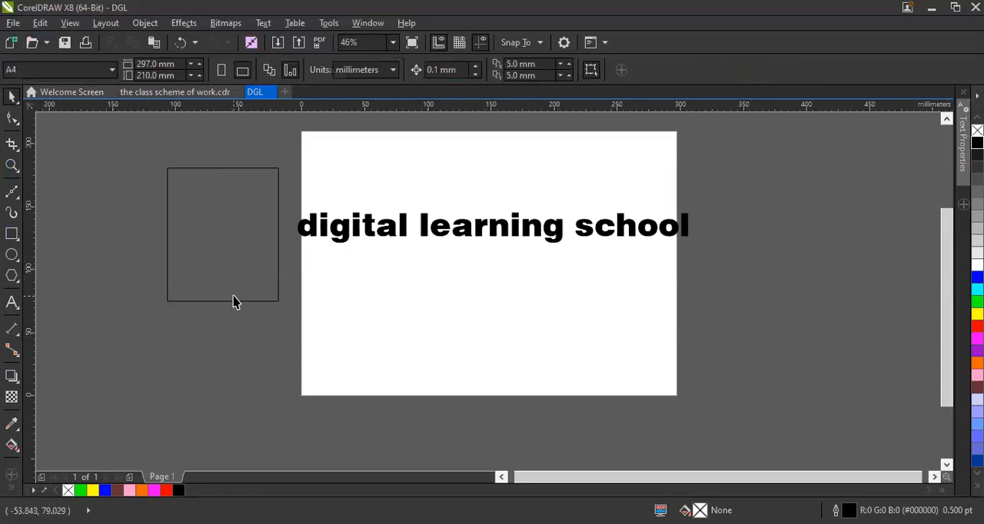
click(277, 301)
drag(280, 308, 630, 449)
drag(170, 258, 177, 286)
key(ctrl+z)
Draw a rectangle about 75 × 68 mm on the page below the text and delete it.
drag(588, 477, 576, 477)
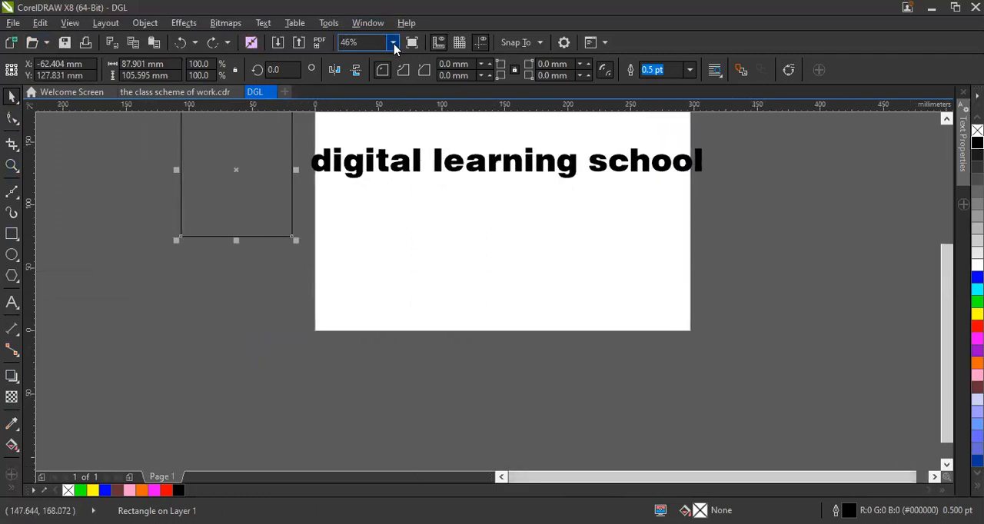
click(393, 43)
click(368, 52)
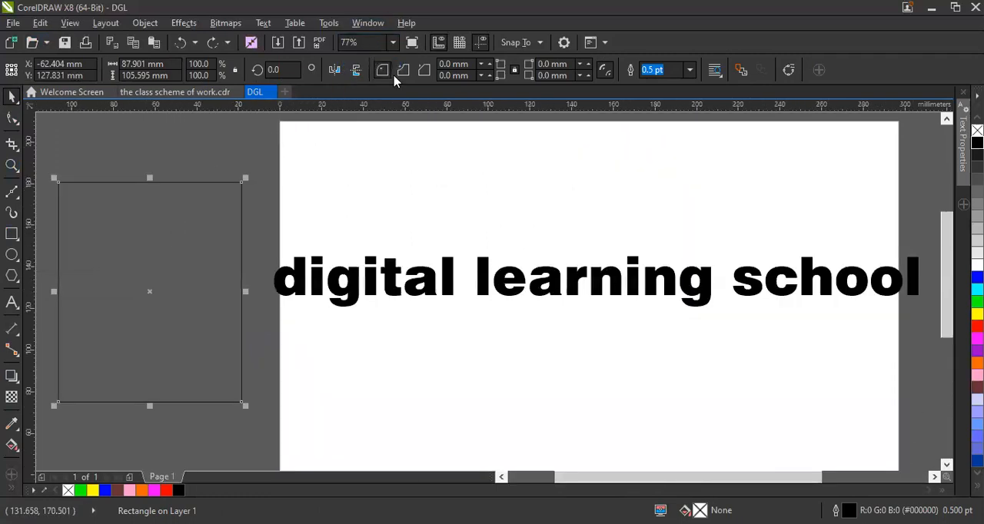
click(392, 43)
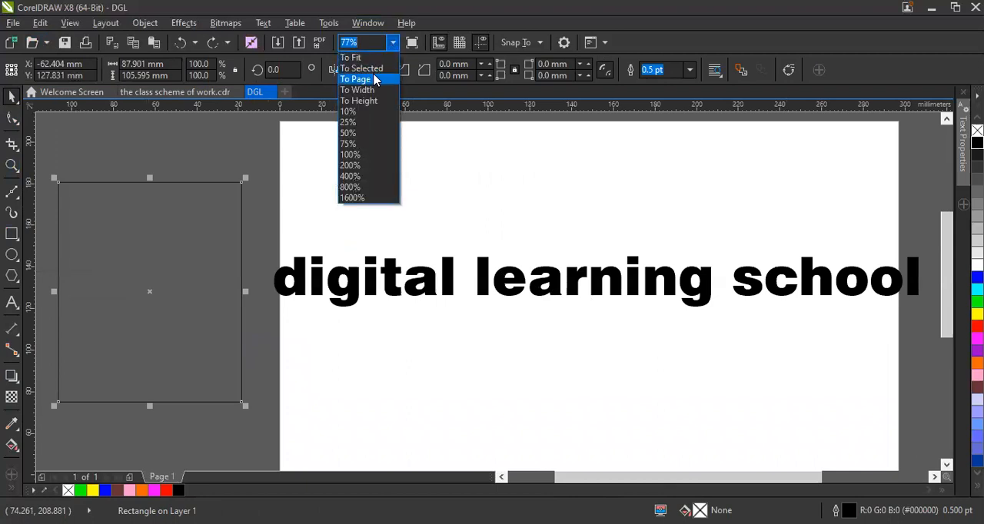
click(376, 80)
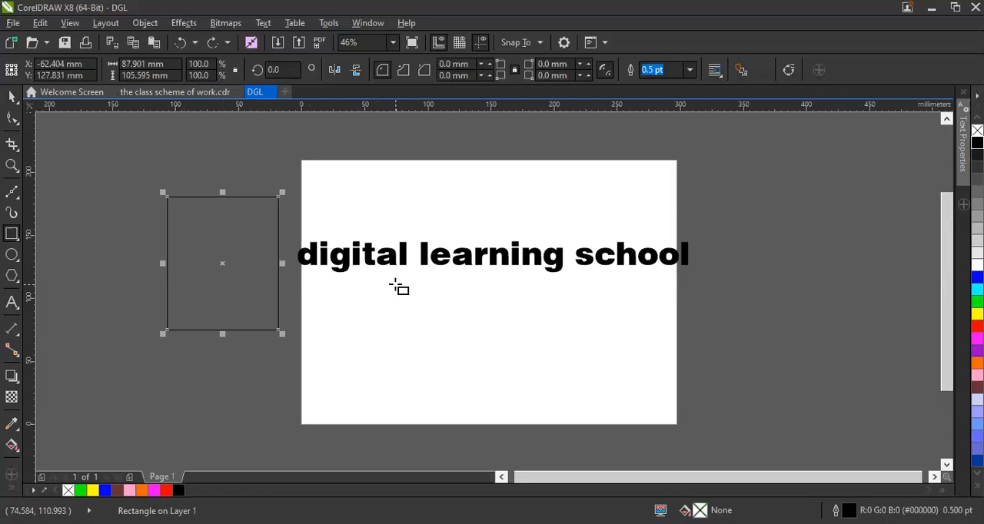
mouse_move(403, 285)
mouse_down()
mouse_move(440, 350)
mouse_move(481, 377)
mouse_move(497, 370)
mouse_up()
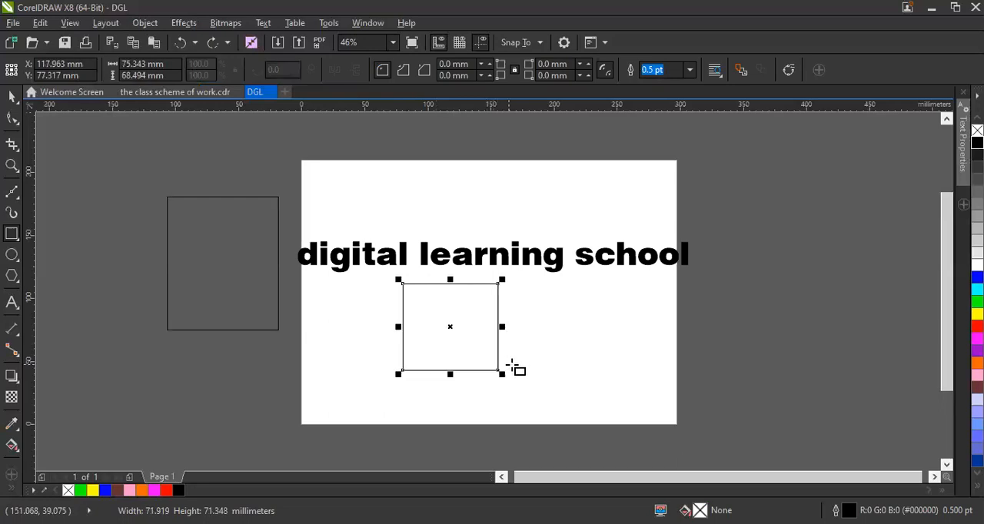
key(Delete)
Draw an ellipse about 105 × 75 mm below the text, delete it, then undo both the deletion and the ellipse.
click(12, 255)
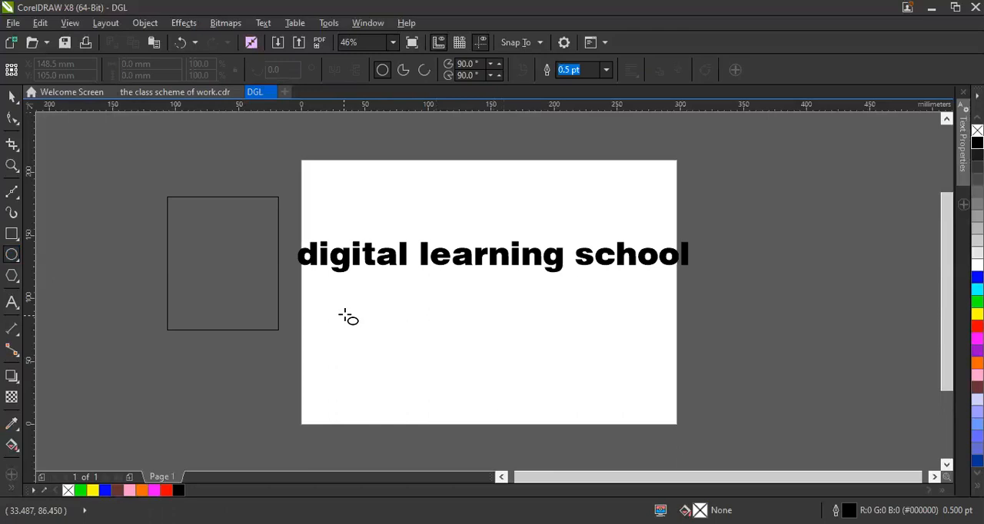
drag(358, 303, 492, 398)
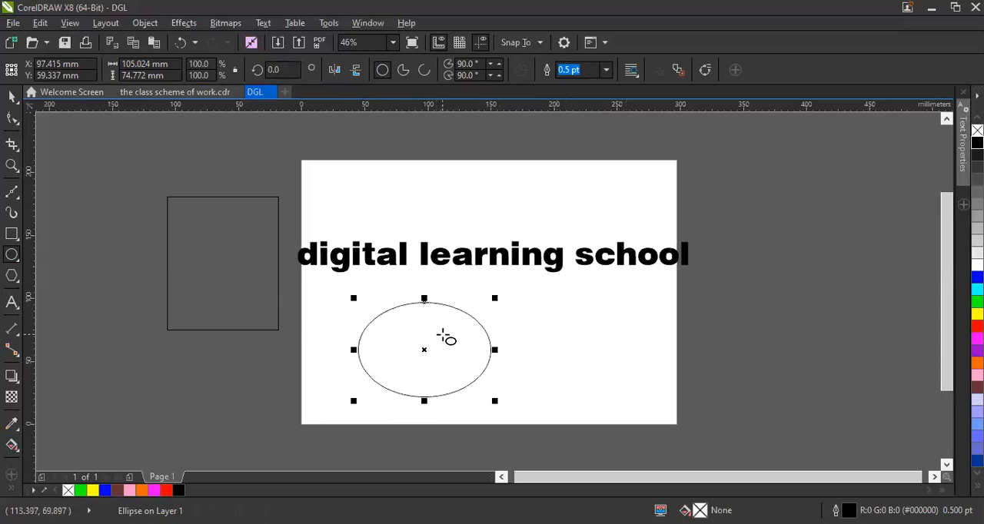
key(Delete)
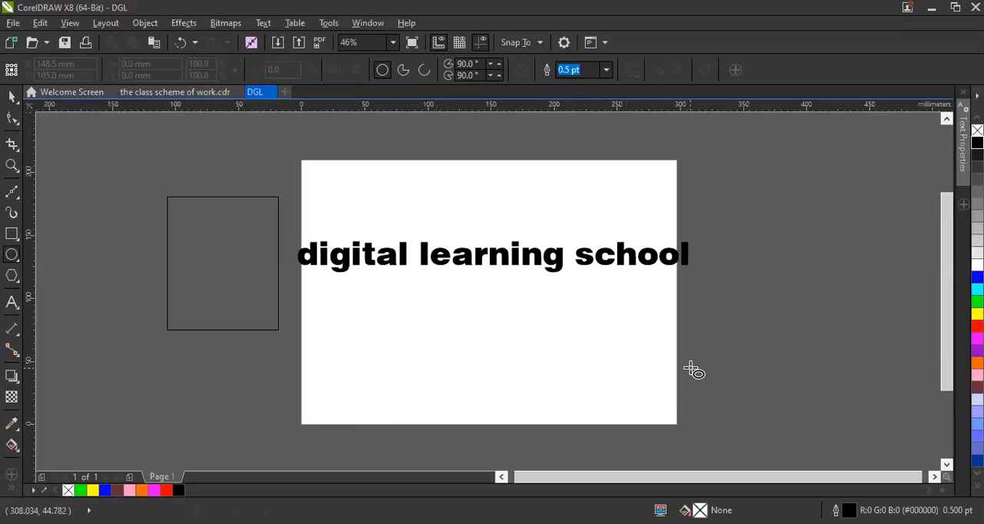
key(ctrl+z)
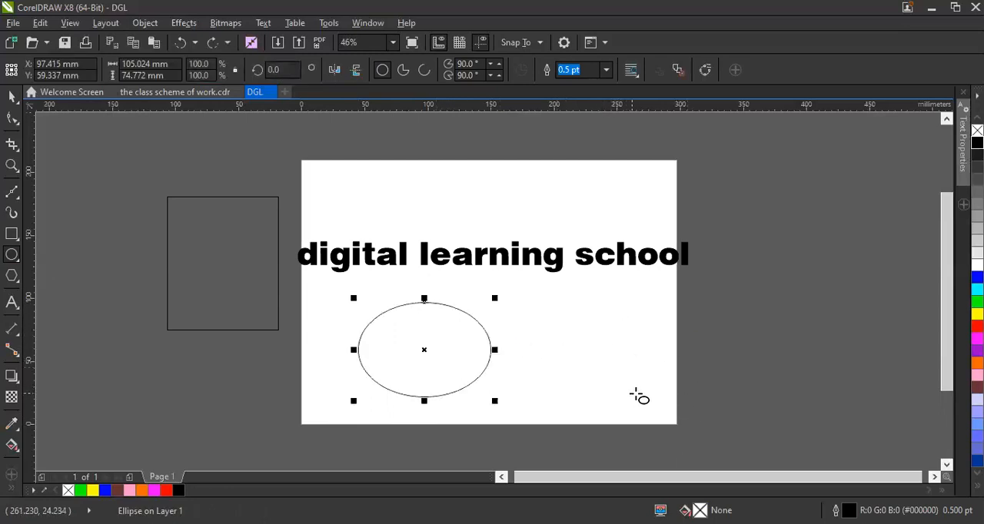
key(ctrl+z)
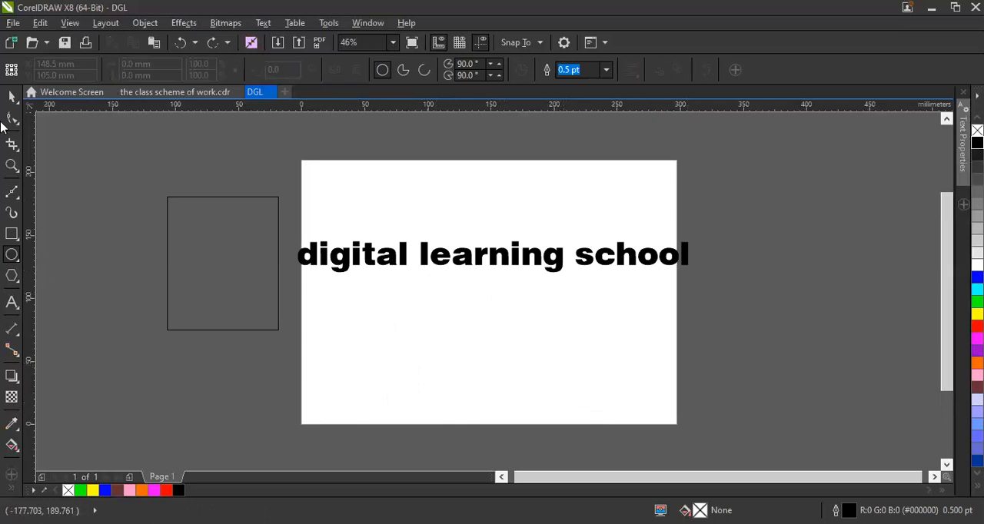
Delete the rectangle beside the page and the "digital learning school" text.
click(10, 98)
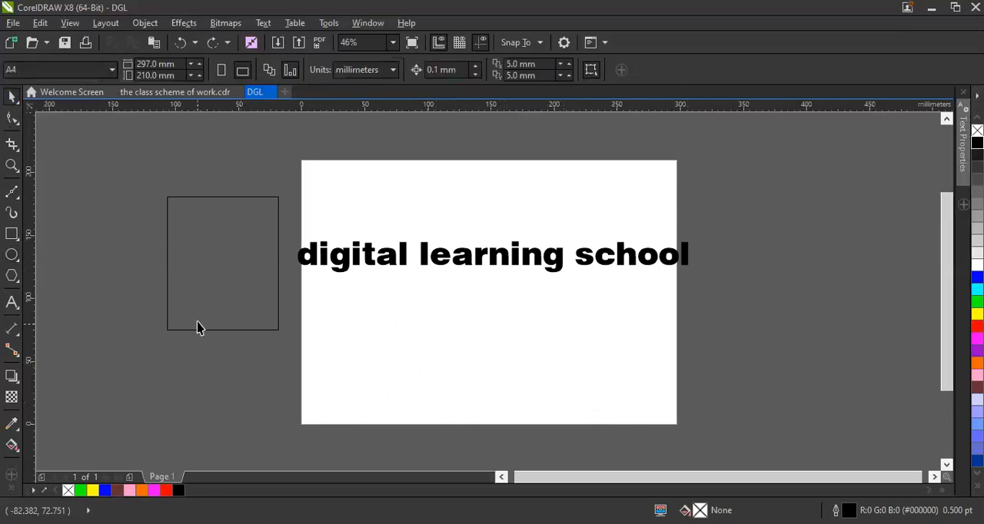
click(168, 286)
key(Delete)
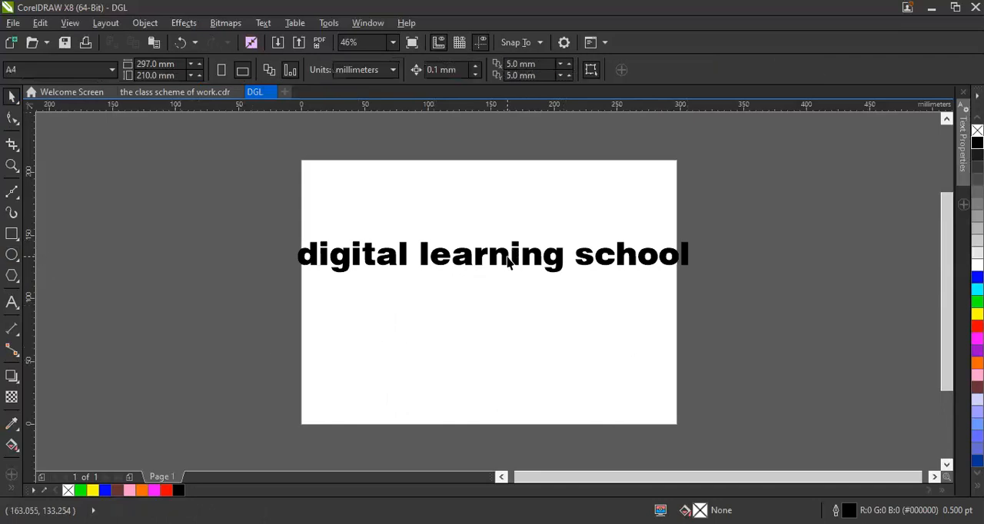
click(507, 261)
key(Delete)
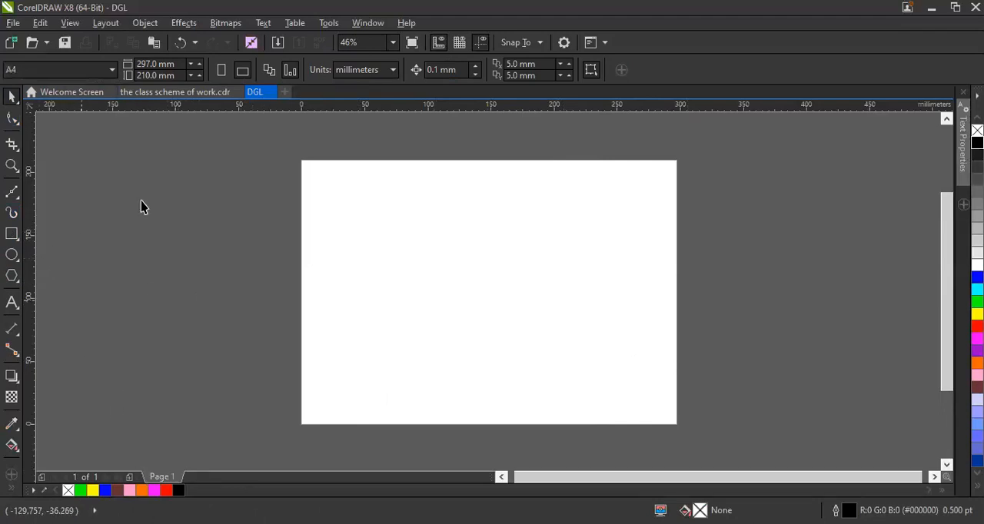
Switch to the open document "the class scheme of work.cdr".
click(183, 92)
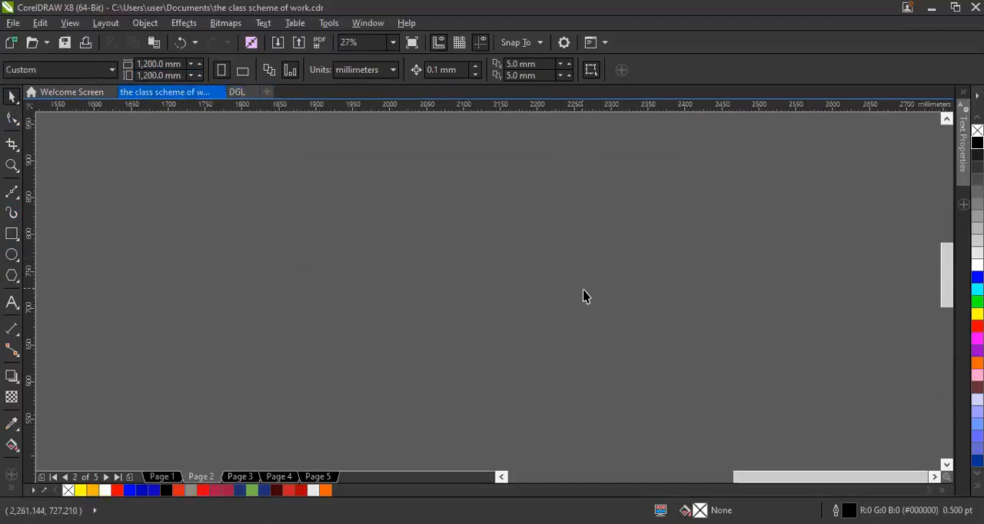
Browse the pages of the class scheme document, fit the view to the page, and bring up Page 1 with the logos.
click(162, 476)
click(203, 478)
click(241, 478)
click(323, 480)
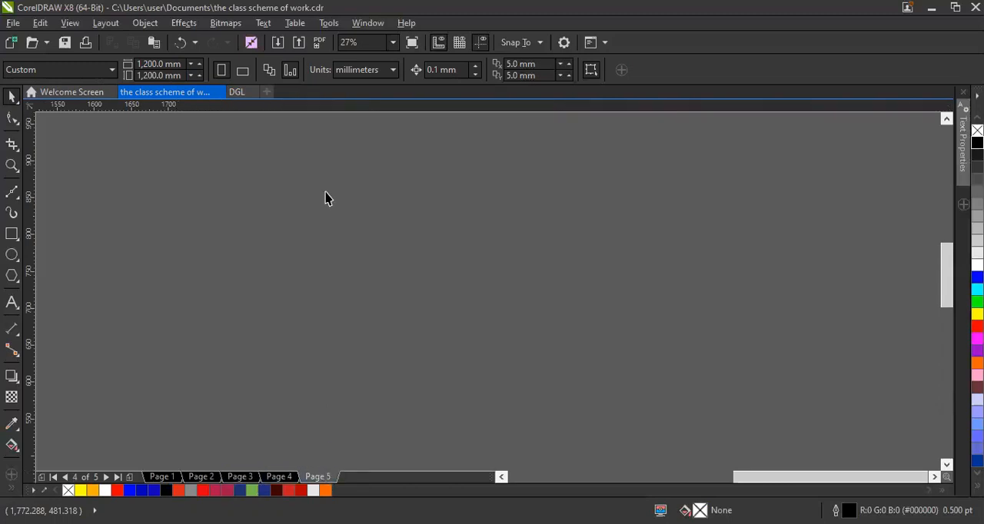
click(392, 42)
click(375, 58)
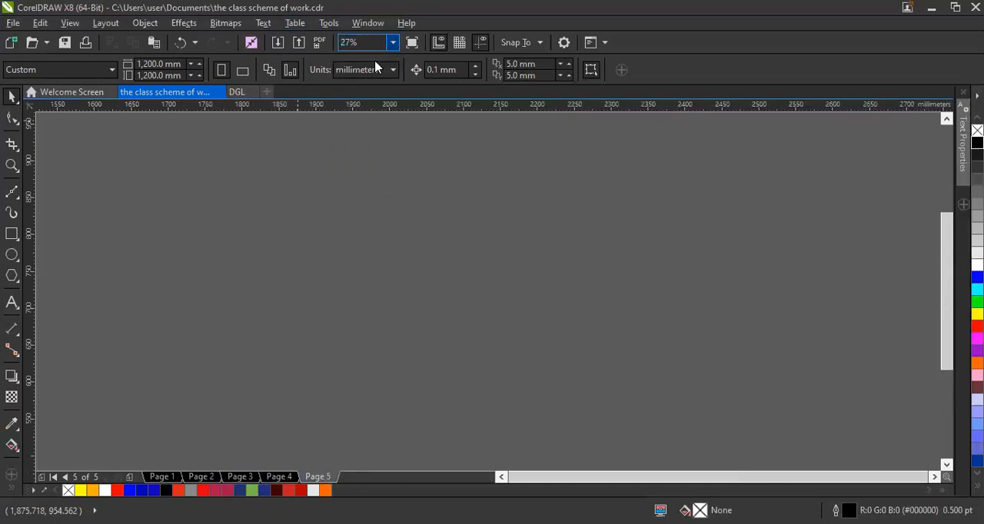
click(392, 43)
click(370, 69)
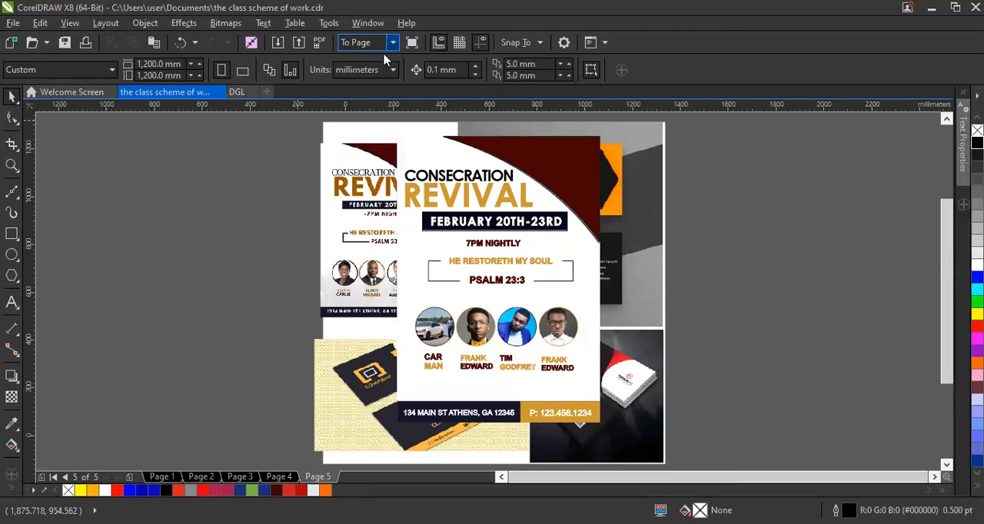
click(163, 477)
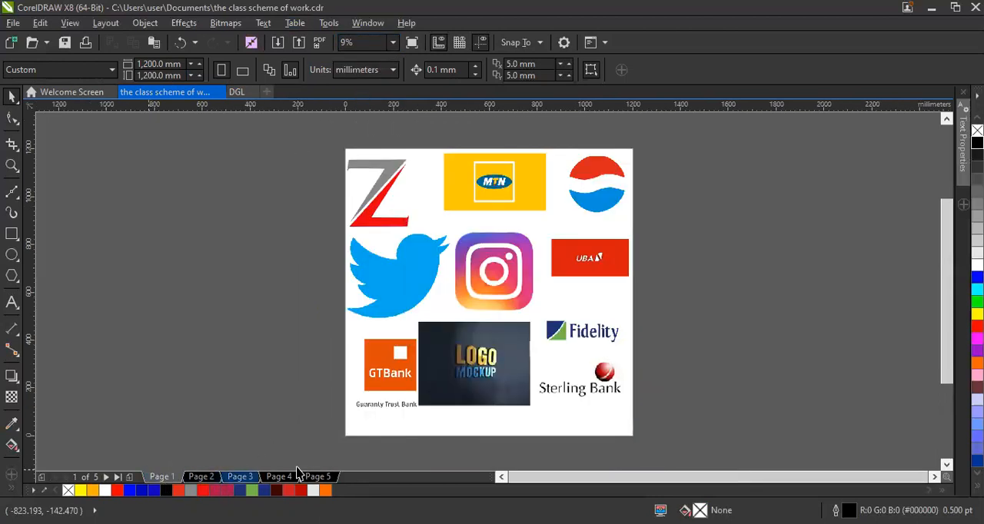
Copy the Pepsi logo bitmap from Page 1 and paste it into the DGL document.
click(607, 201)
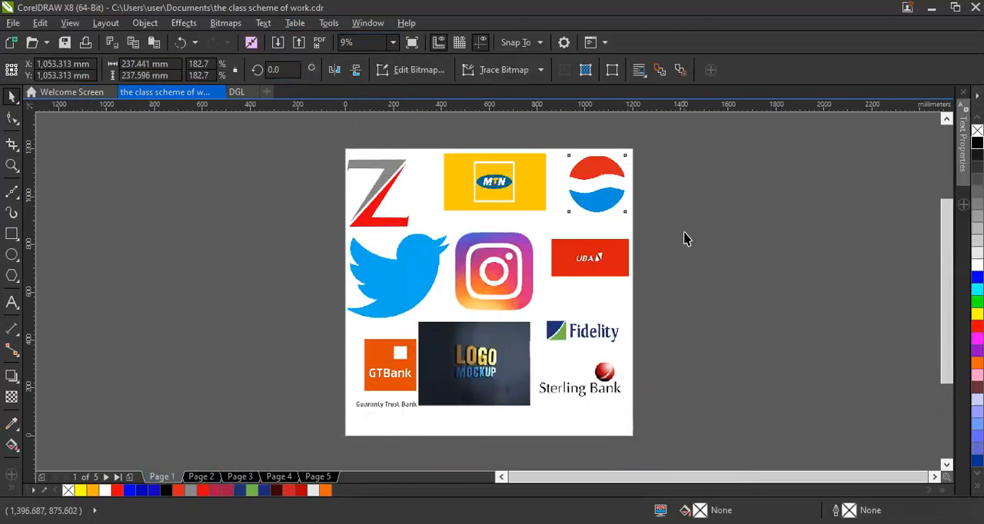
click(682, 189)
click(619, 207)
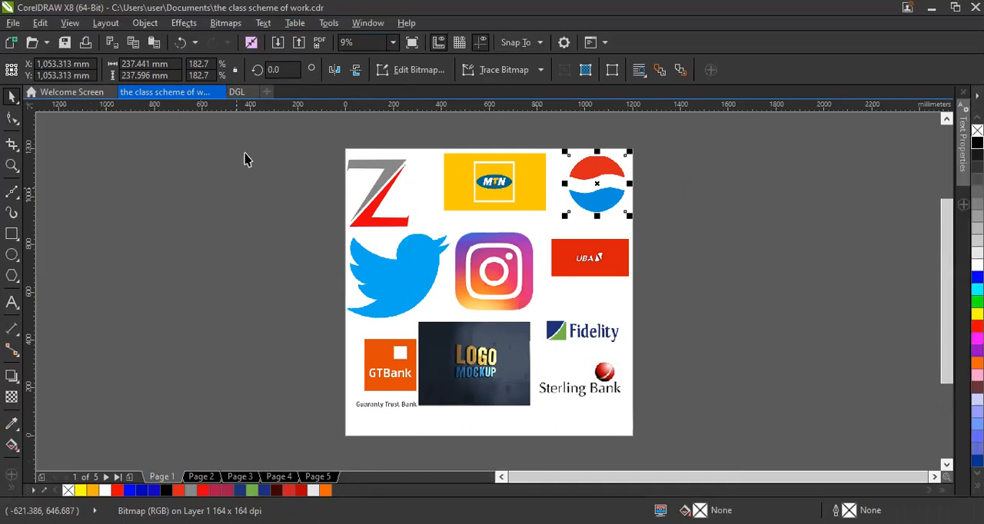
click(238, 91)
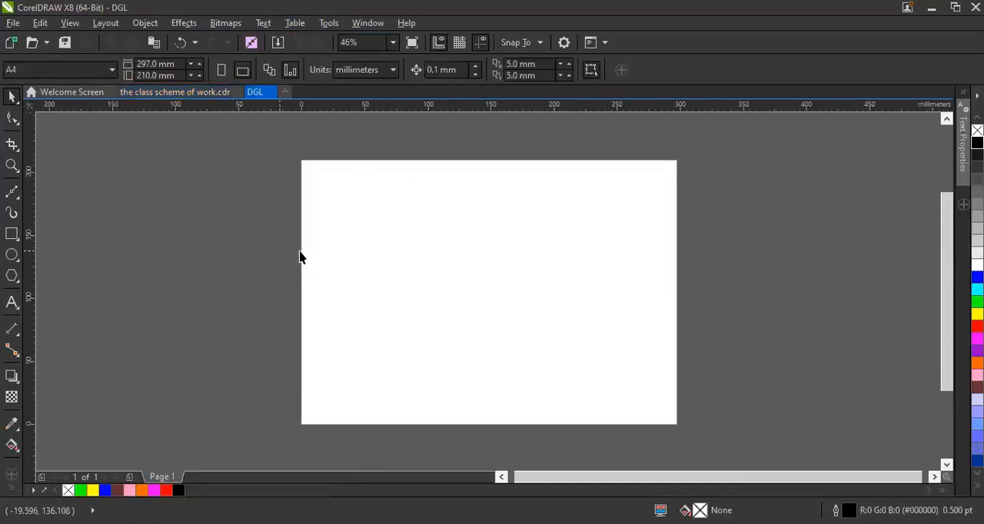
key(ctrl+v)
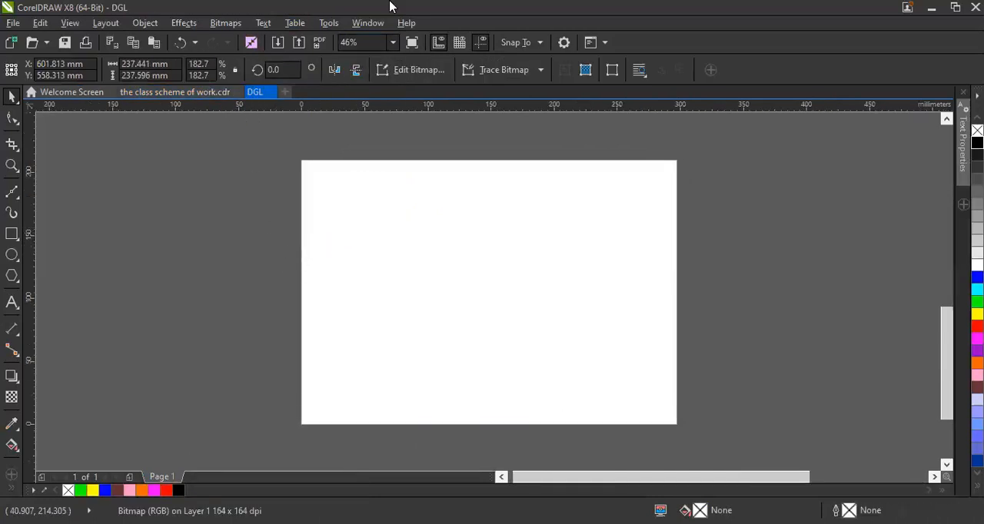
Scale the pasted logo down to about 120 mm wide and place it just left of the page.
click(392, 42)
click(375, 69)
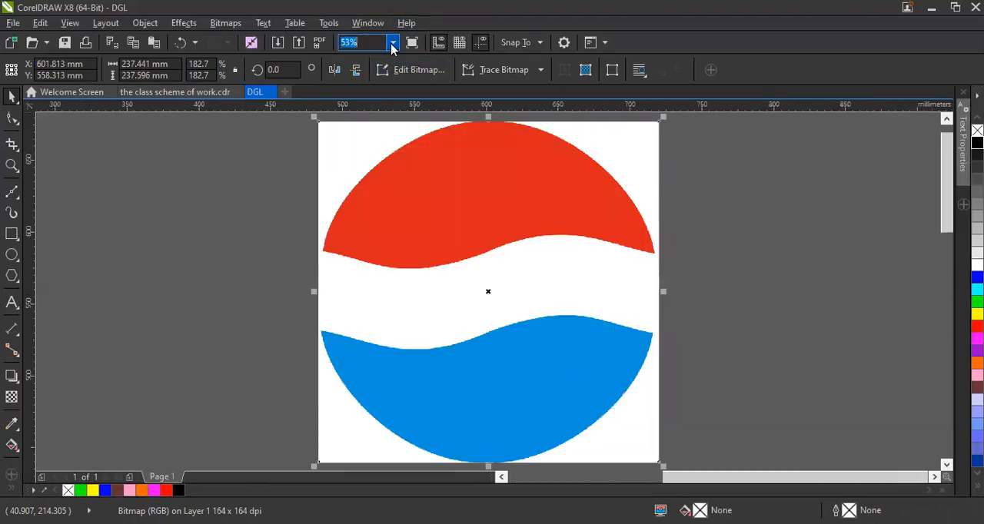
click(392, 42)
click(392, 42)
drag(419, 230, 258, 240)
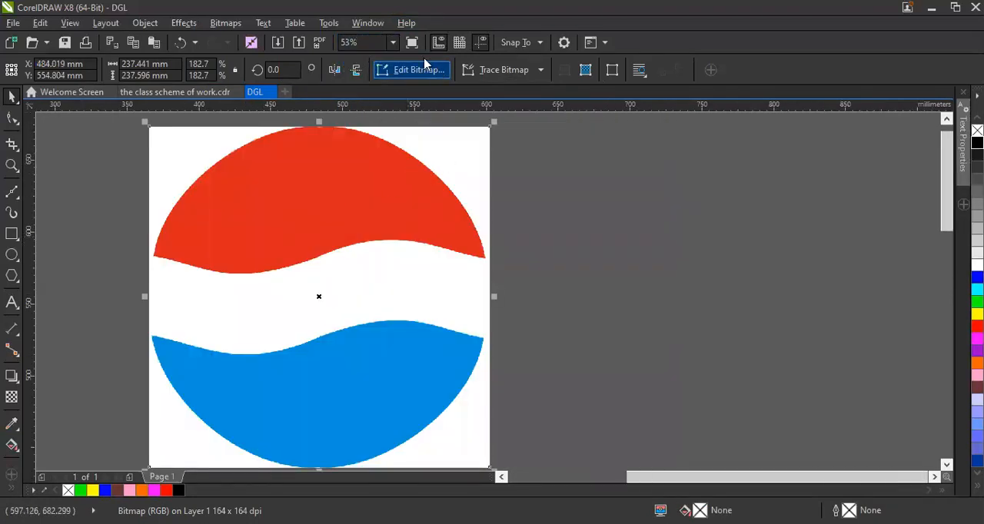
click(390, 48)
click(377, 78)
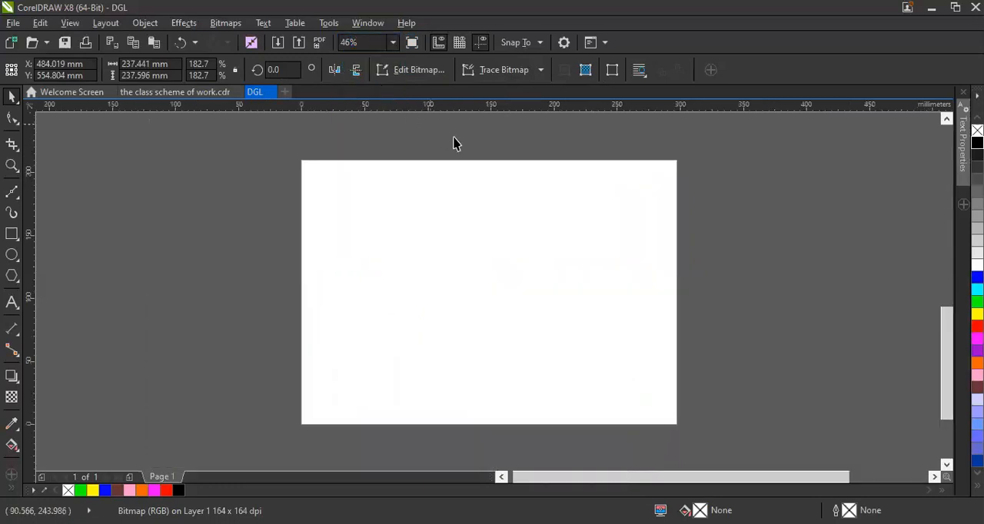
click(391, 43)
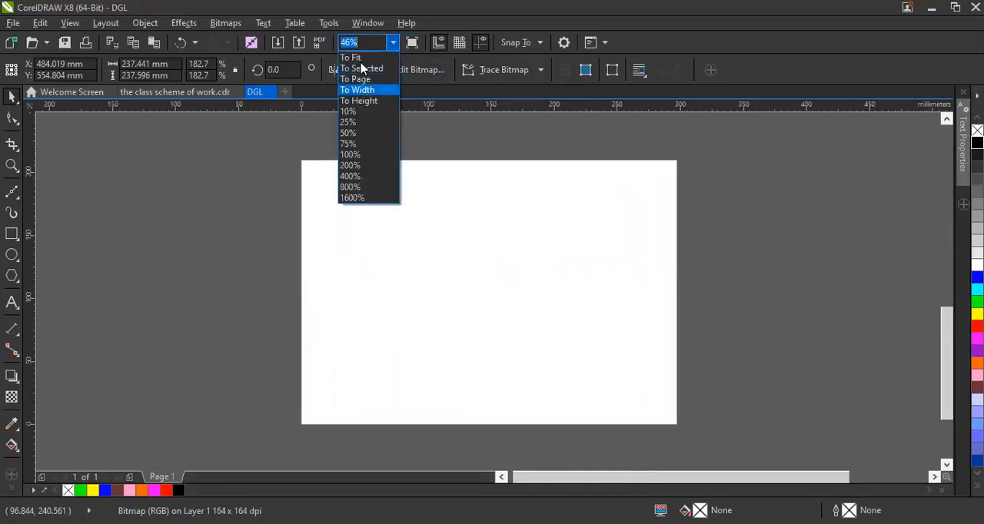
click(365, 70)
click(392, 43)
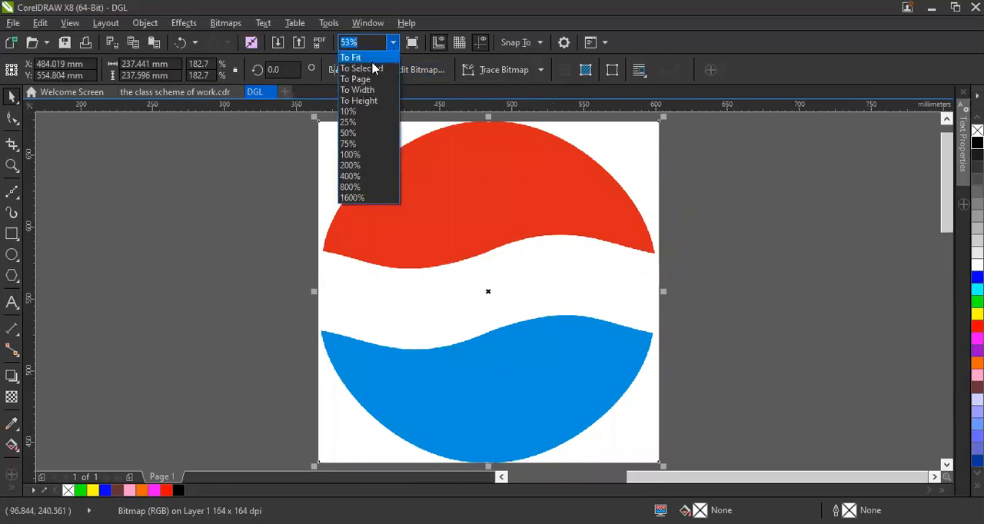
click(375, 114)
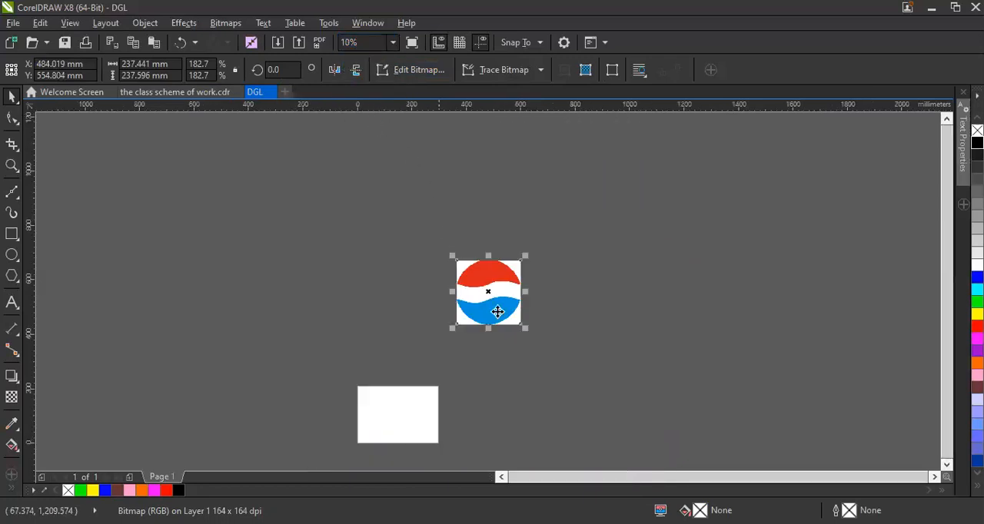
drag(526, 254, 332, 407)
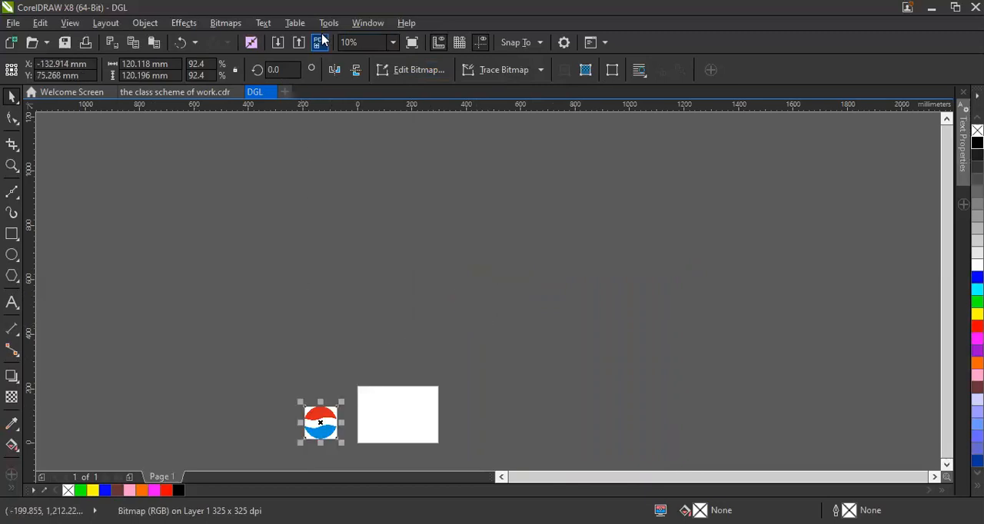
Shrink the logo further to about 56 mm wide and position it beside the page at mid-height.
click(395, 44)
click(355, 66)
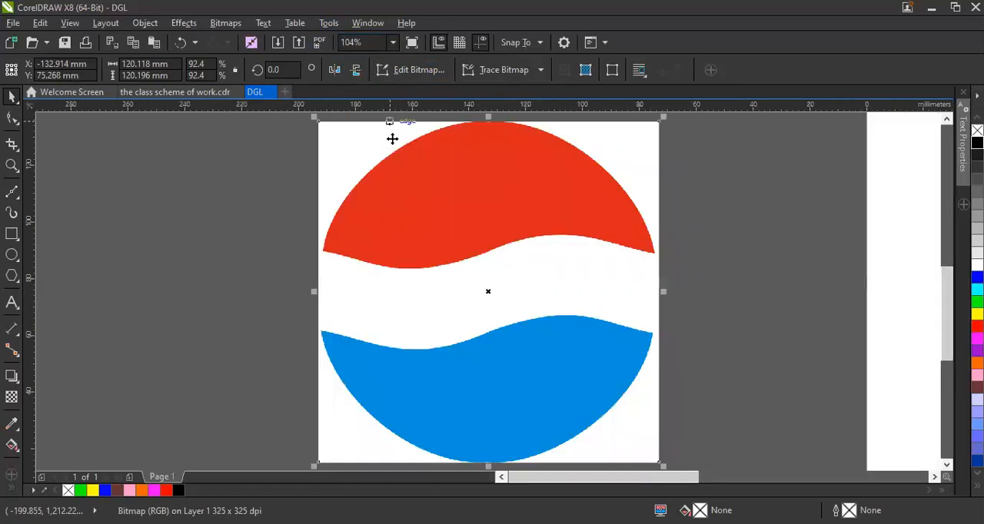
drag(499, 220, 470, 235)
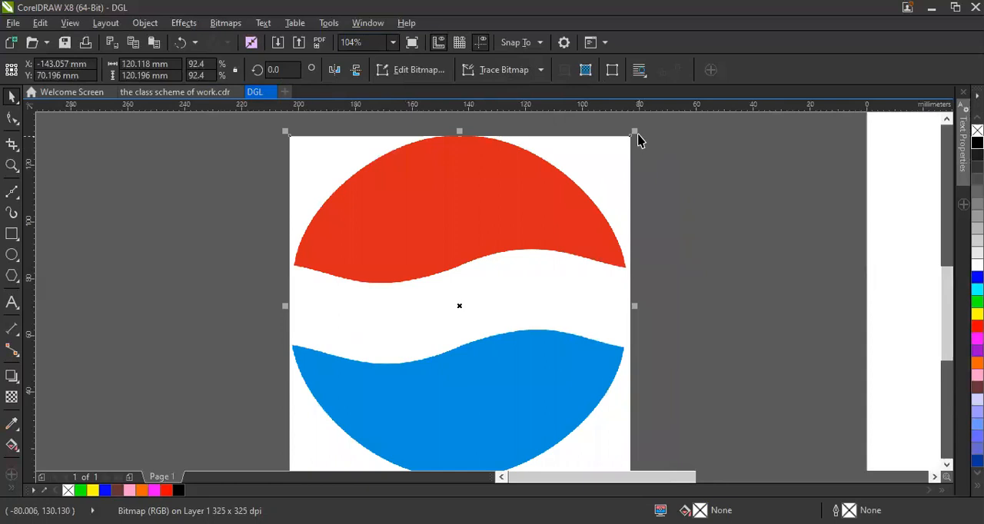
drag(636, 132, 455, 311)
drag(390, 327, 411, 235)
click(392, 43)
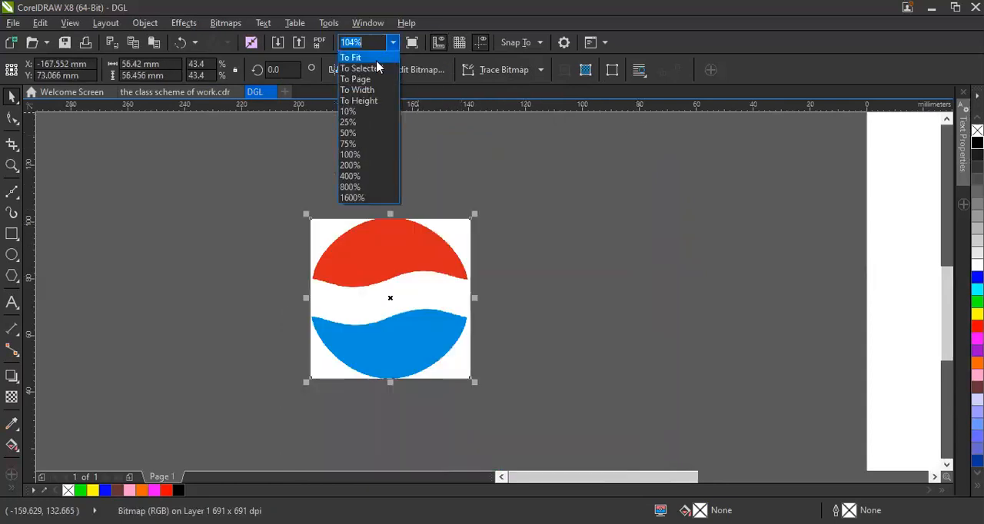
click(378, 83)
drag(132, 328, 234, 296)
click(286, 178)
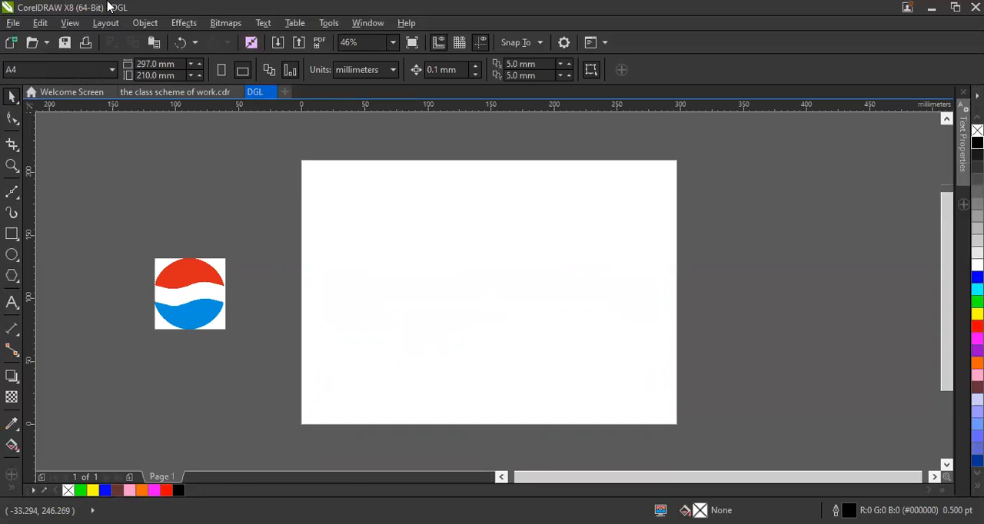
Draw a circle about 127 mm in diameter and move it near the centre of the page.
click(11, 255)
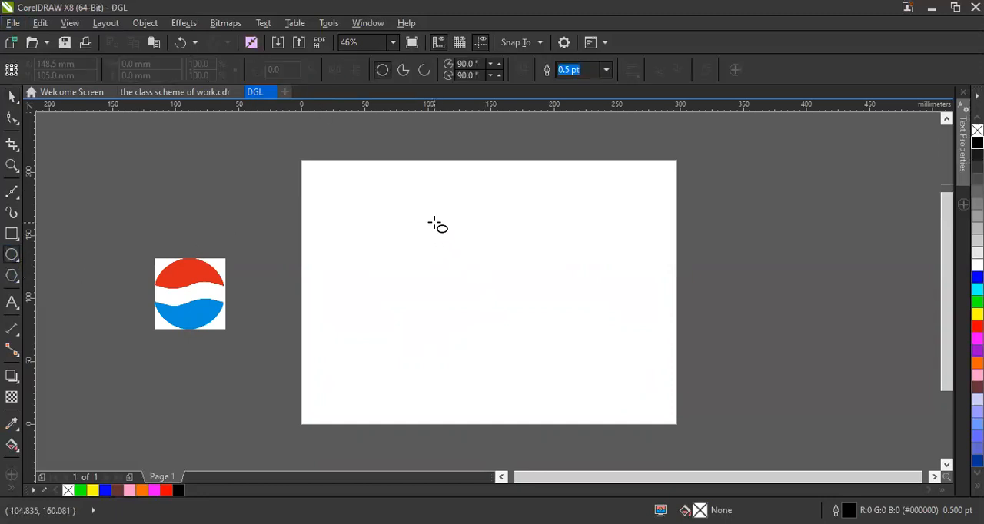
drag(418, 232, 580, 386)
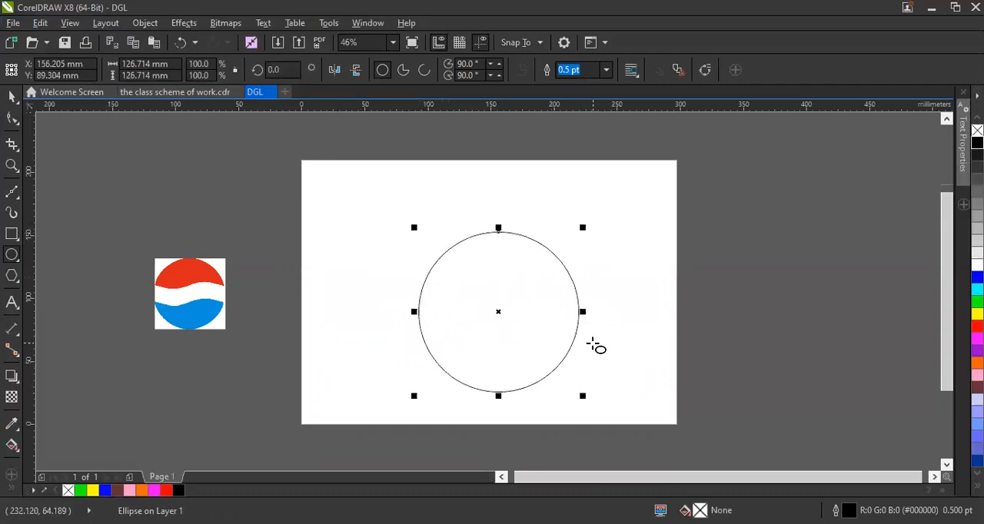
click(6, 96)
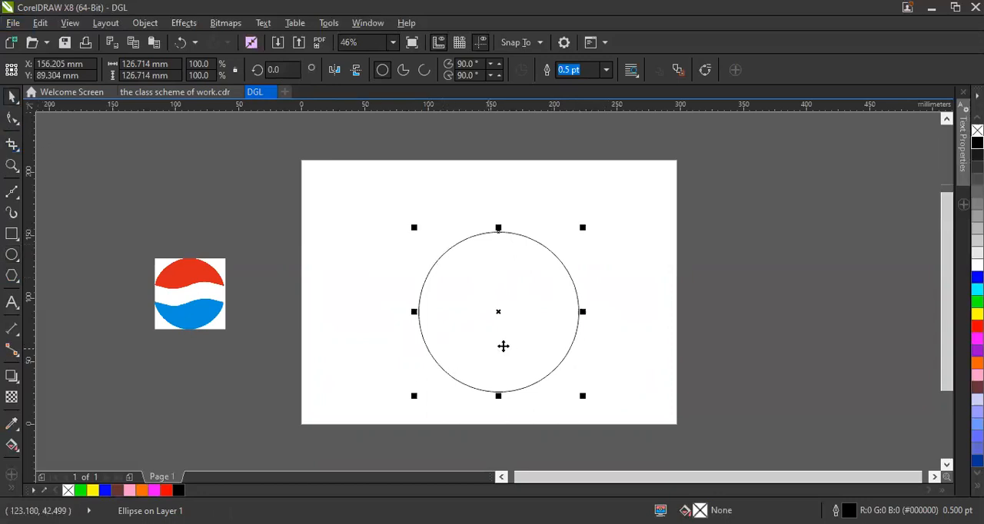
click(496, 314)
drag(496, 314, 477, 295)
click(675, 265)
Draw a rectangle about 260 × 95 mm over the circle's upper half and move it up so its lower edge crosses the circle's middle.
click(9, 238)
drag(326, 216, 654, 311)
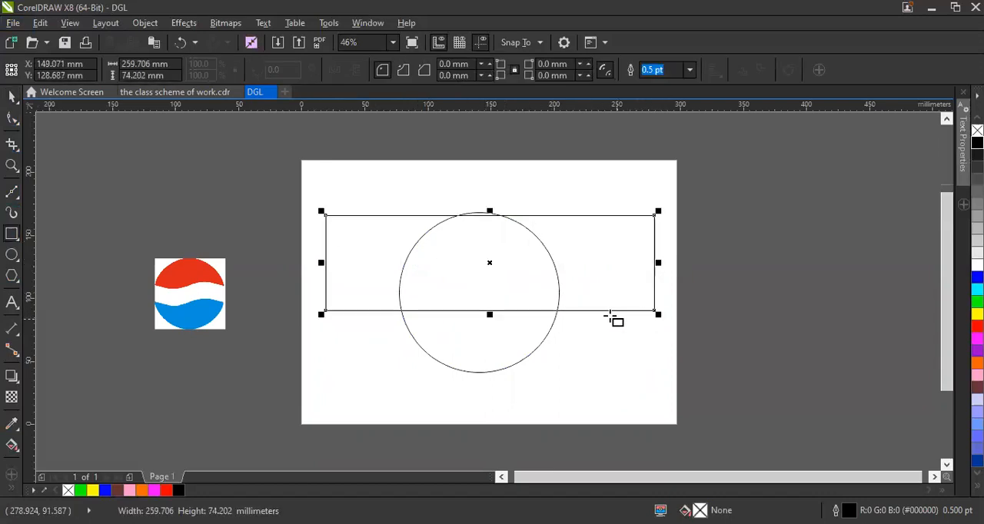
drag(489, 213, 490, 190)
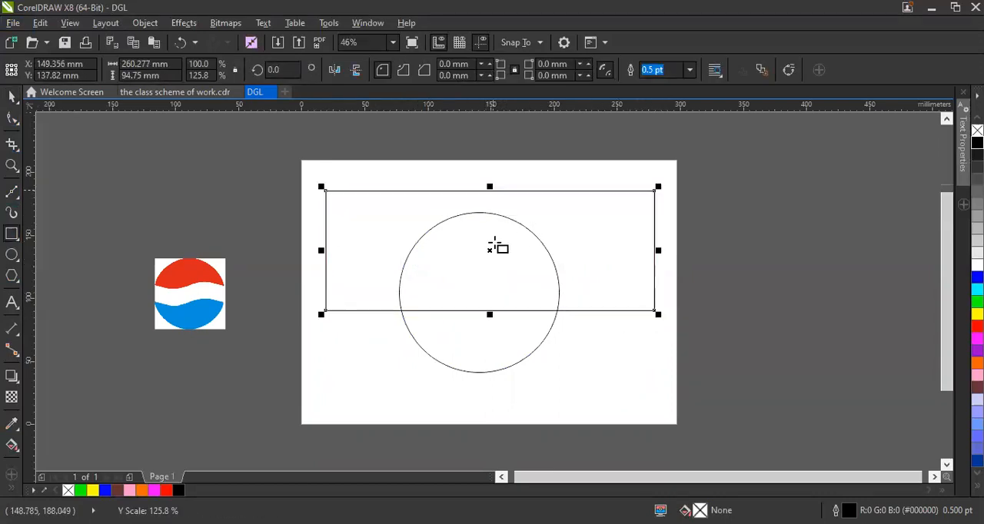
click(15, 102)
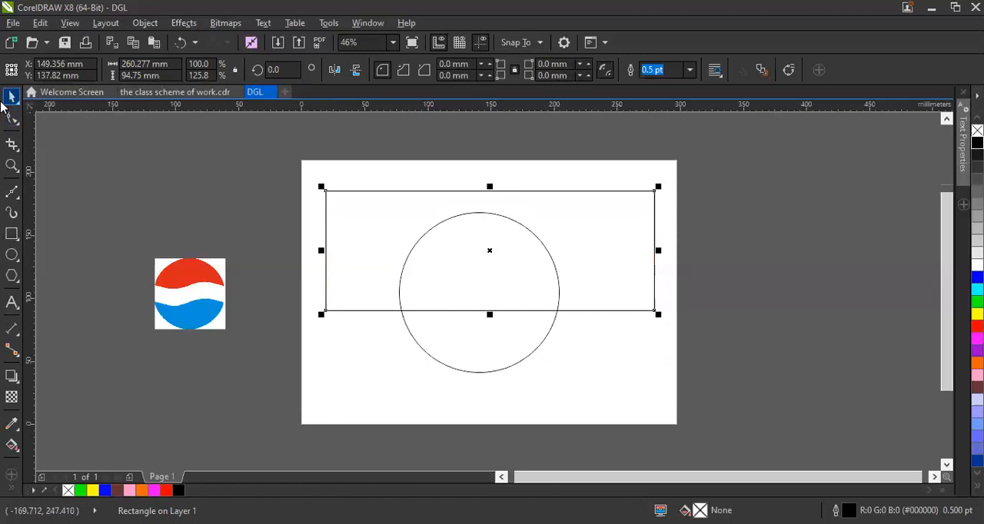
click(199, 241)
click(199, 241)
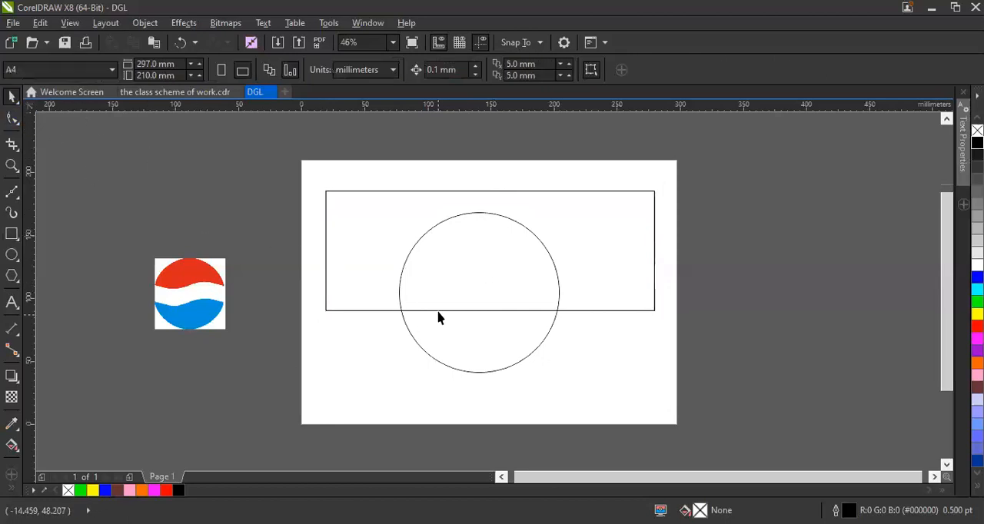
drag(473, 254, 473, 240)
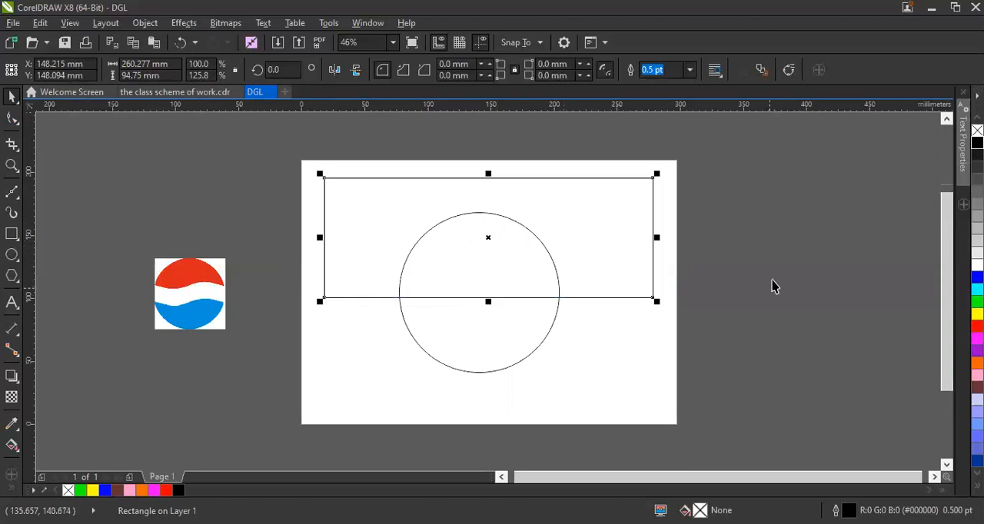
click(707, 275)
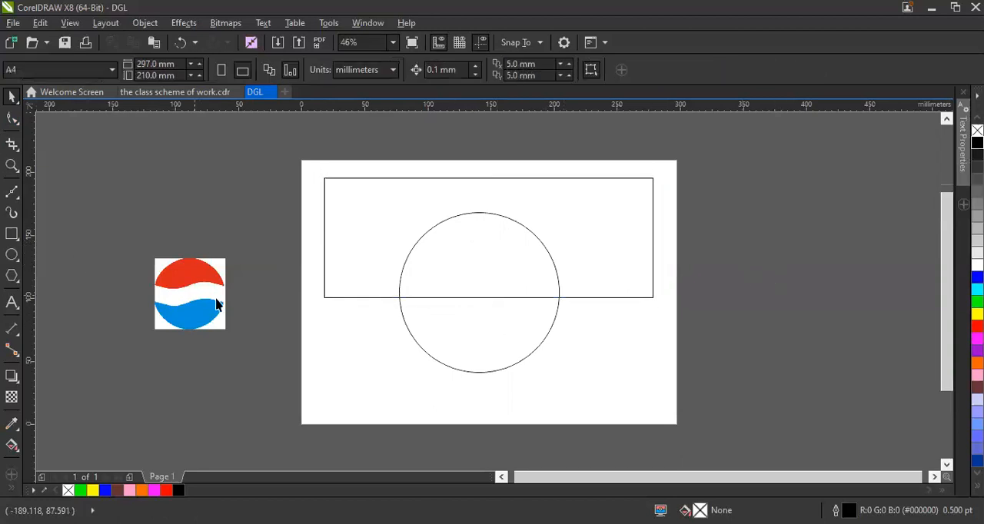
Enlarge the logo proportionally to about 168 mm wide and move it clear of the page's left edge.
click(368, 203)
click(188, 279)
click(232, 259)
click(219, 281)
drag(230, 254, 301, 151)
drag(214, 270, 176, 238)
drag(259, 303, 332, 375)
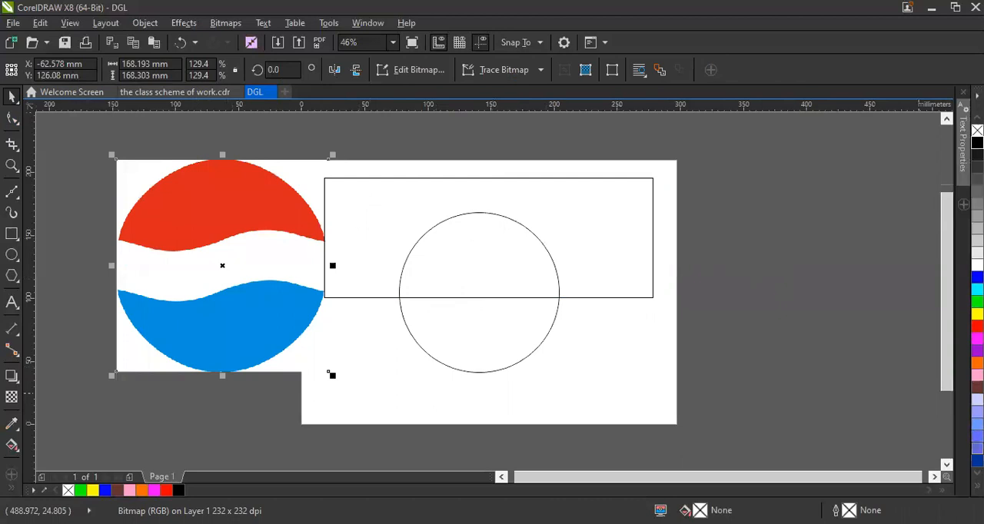
scroll(328, 374, up, 2)
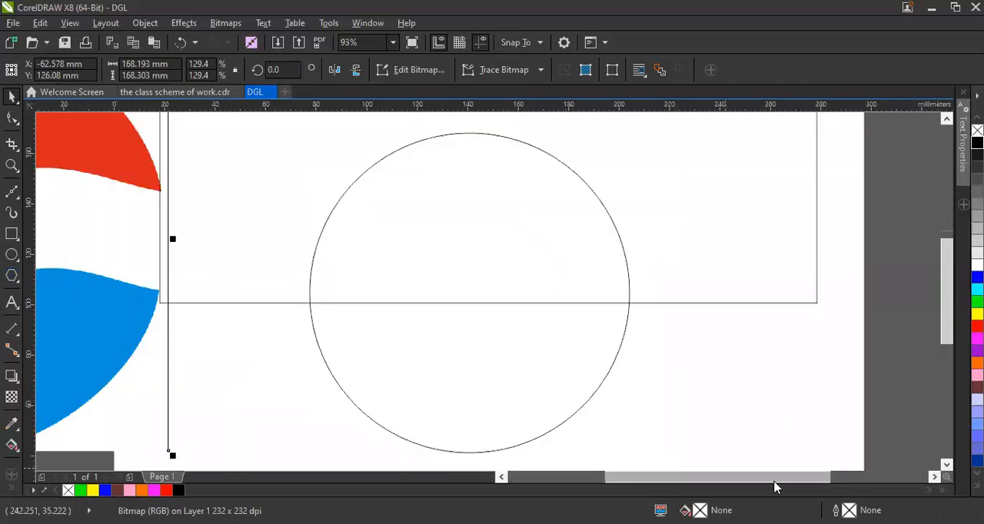
drag(749, 478, 659, 476)
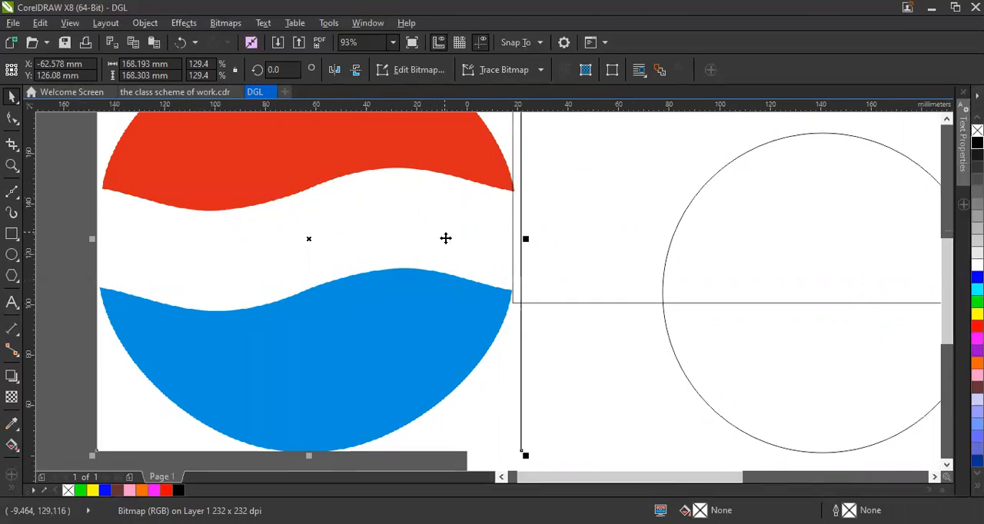
scroll(478, 258, down, 3)
drag(377, 292, 301, 294)
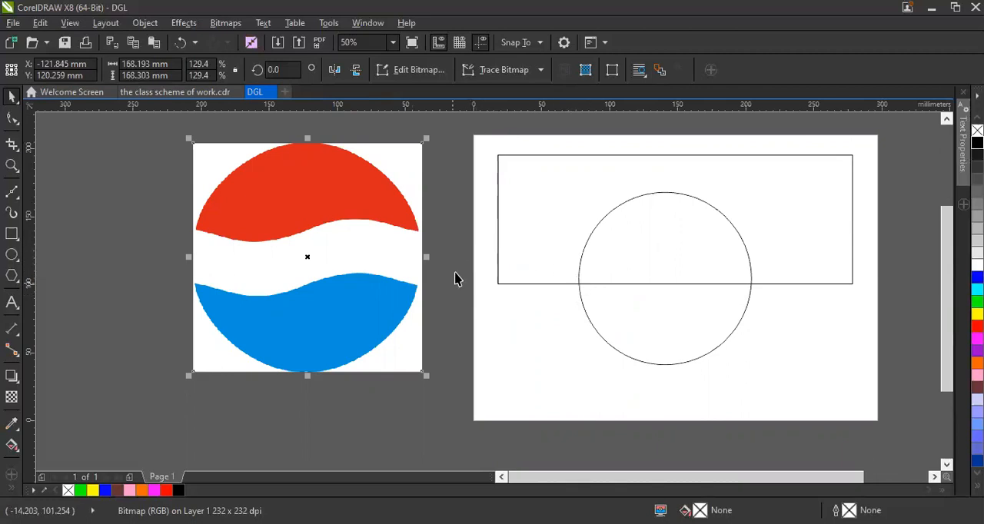
Convert the rectangle to curves and shift it vertically so its lower edge crosses the circle's middle.
drag(564, 215, 564, 220)
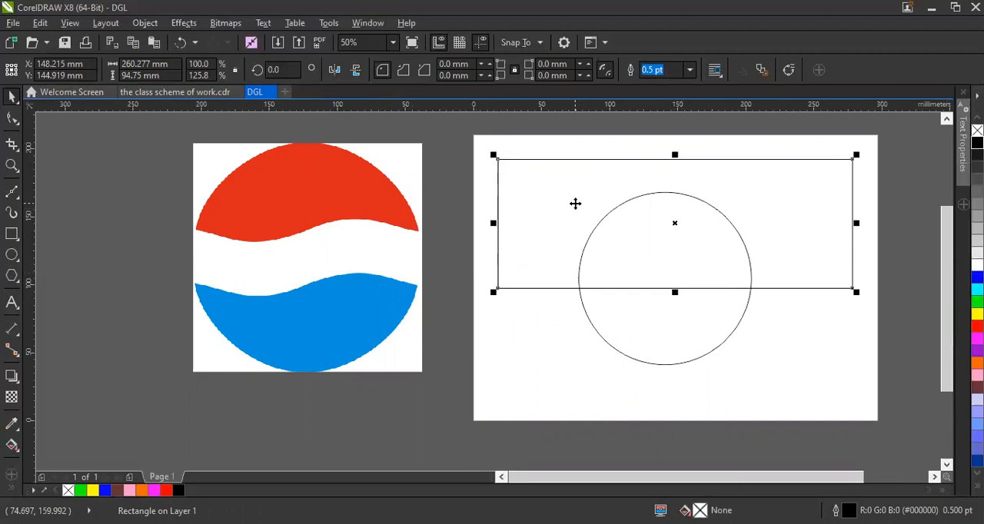
right_click(652, 170)
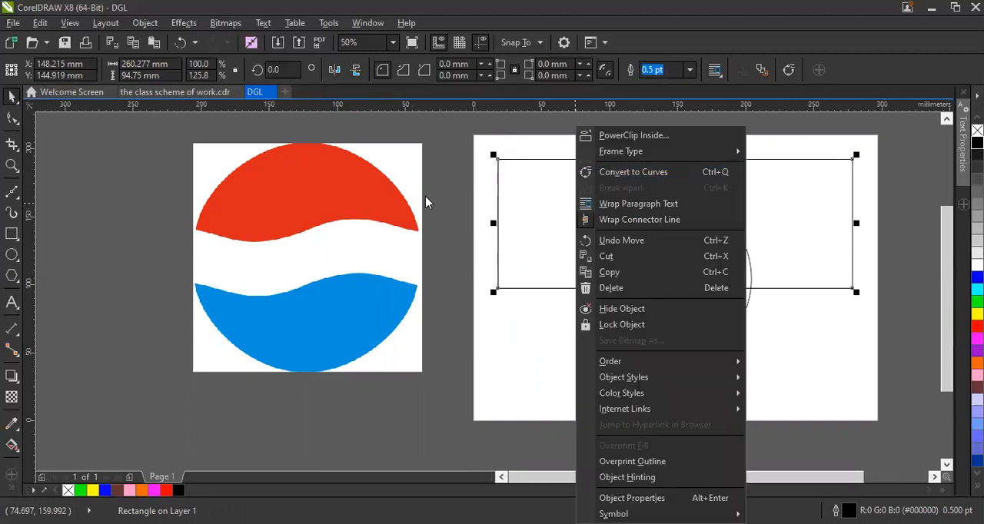
click(582, 205)
right_click(581, 206)
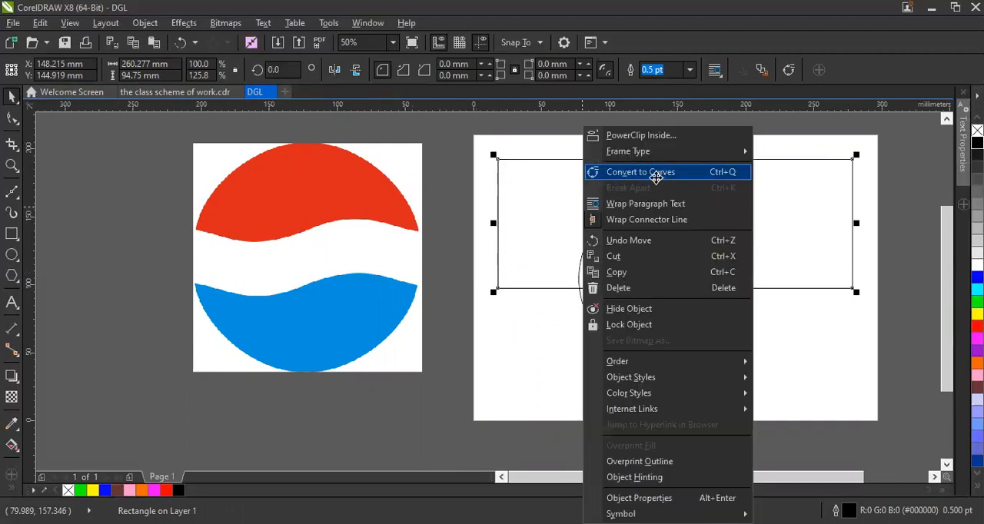
click(655, 172)
key(ctrl+z)
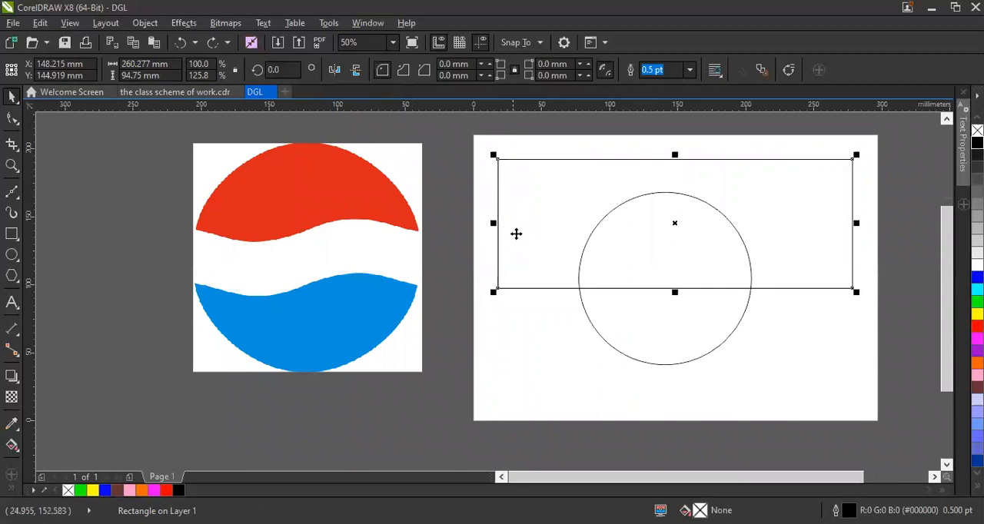
key(ctrl+q)
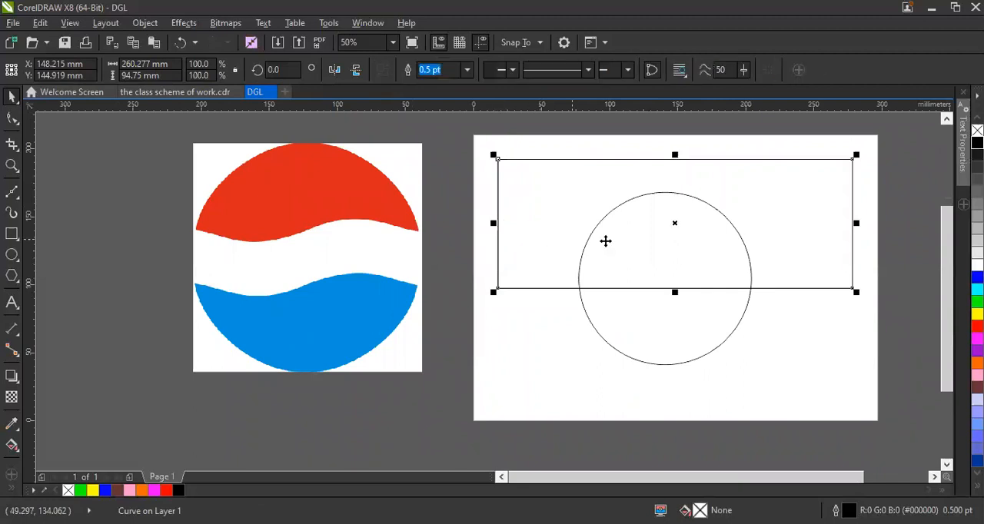
click(845, 377)
mouse_move(662, 252)
mouse_down()
mouse_move(670, 233)
mouse_move(664, 255)
mouse_move(678, 260)
mouse_up()
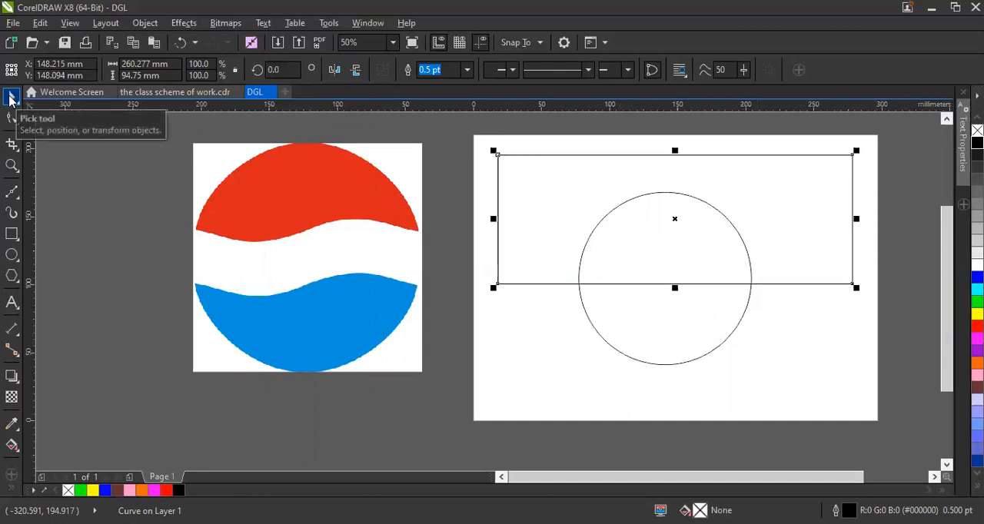
With the Shape tool, convert the line segments at the rectangle's two lower corner nodes to curve segments.
click(14, 120)
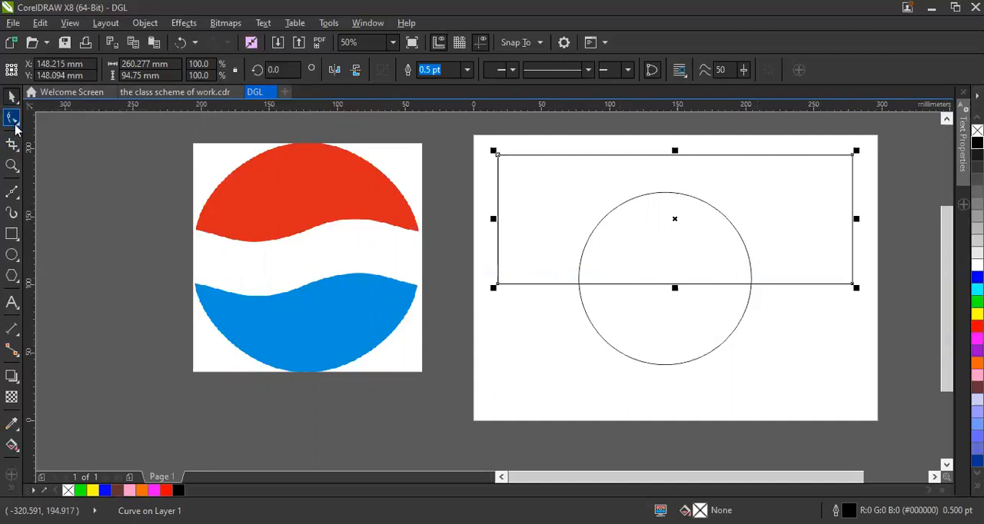
click(16, 126)
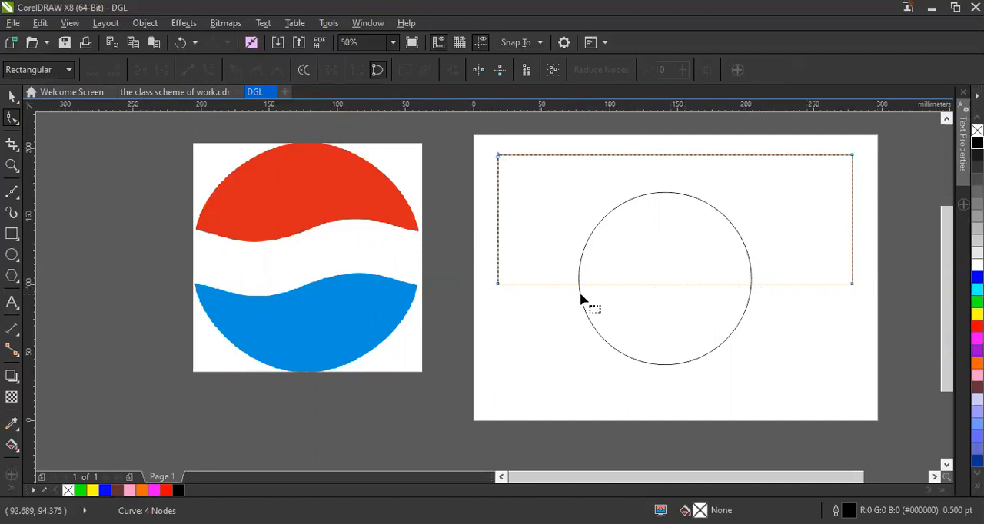
drag(451, 247, 446, 315)
drag(560, 299, 793, 323)
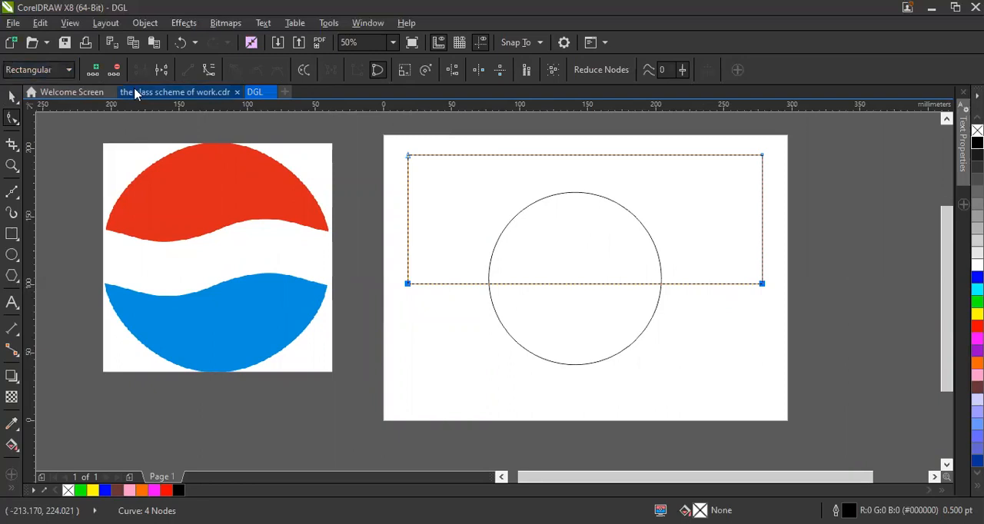
click(208, 74)
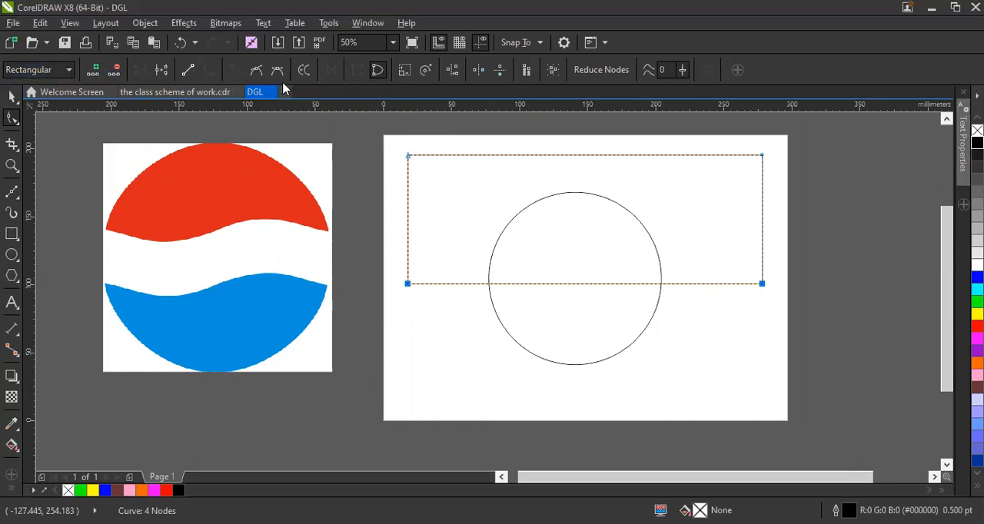
click(670, 342)
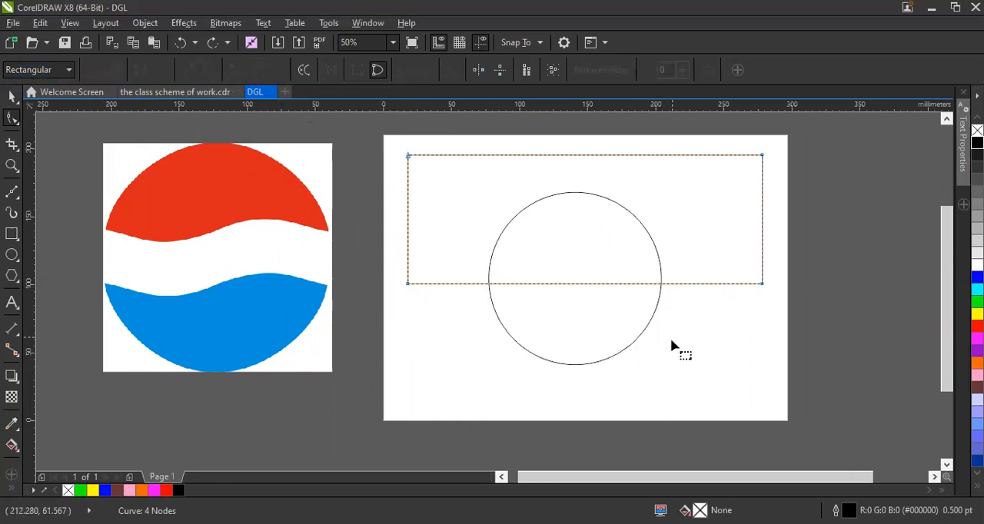
click(761, 283)
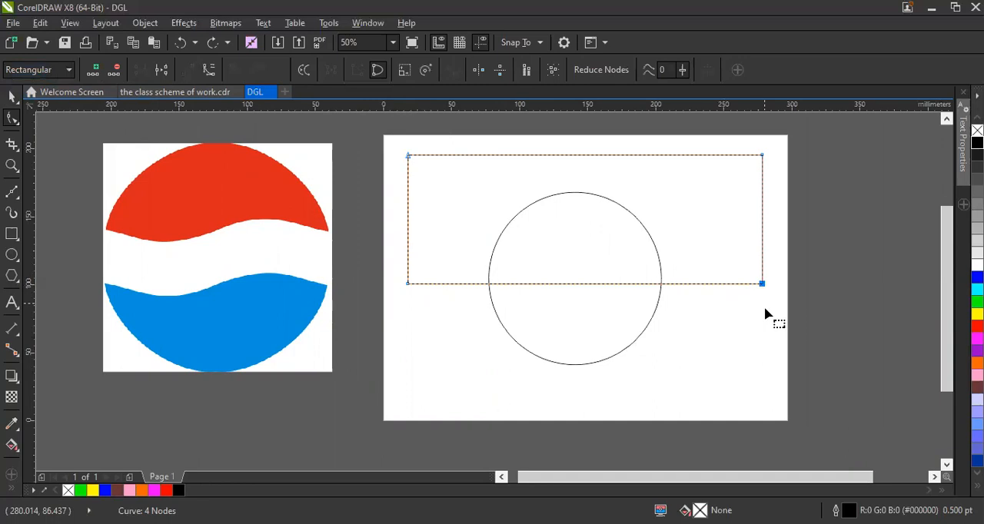
shift+click(407, 284)
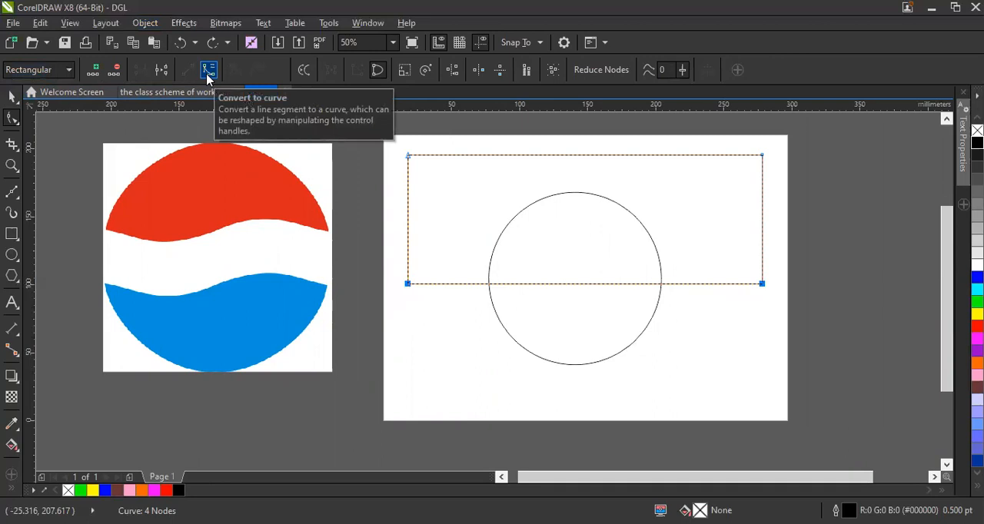
click(208, 71)
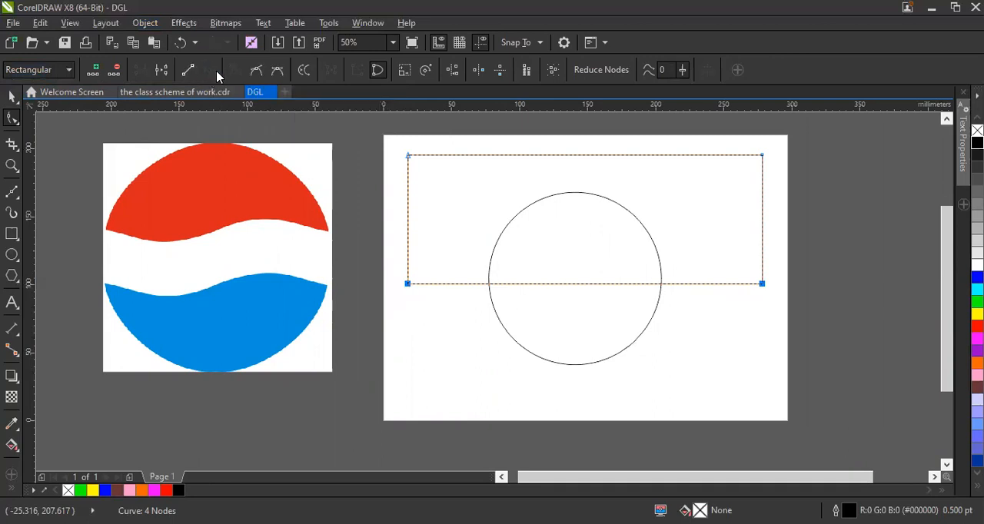
click(704, 343)
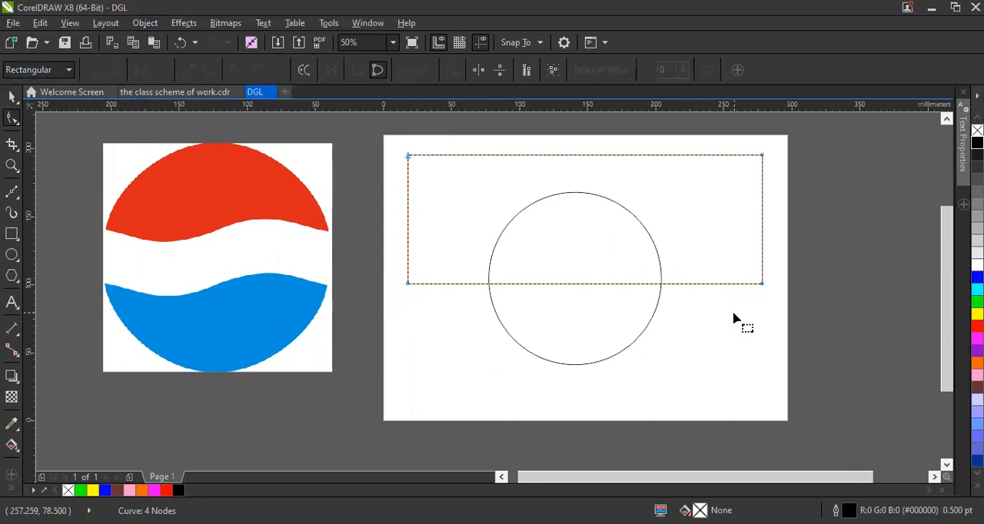
Bend the rectangle's lower edge into an S-shaped wave and move its two end nodes onto the circle's left and right sides.
click(761, 284)
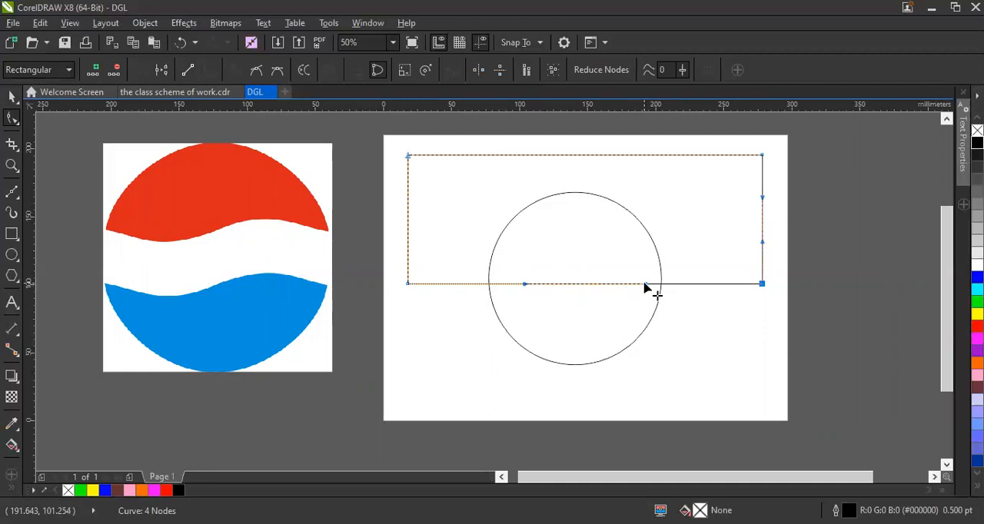
drag(646, 287, 630, 223)
drag(526, 287, 522, 317)
drag(763, 284, 659, 268)
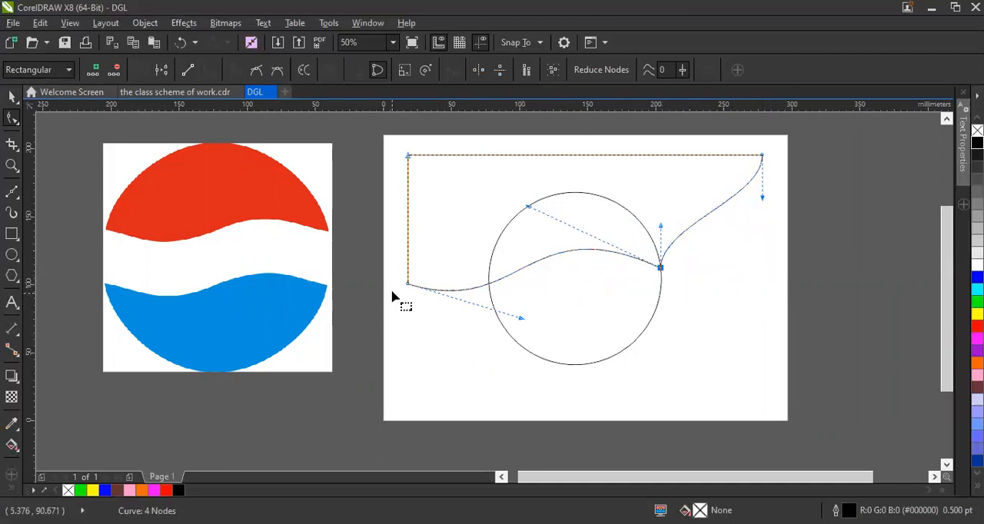
drag(408, 284, 489, 279)
drag(659, 267, 659, 274)
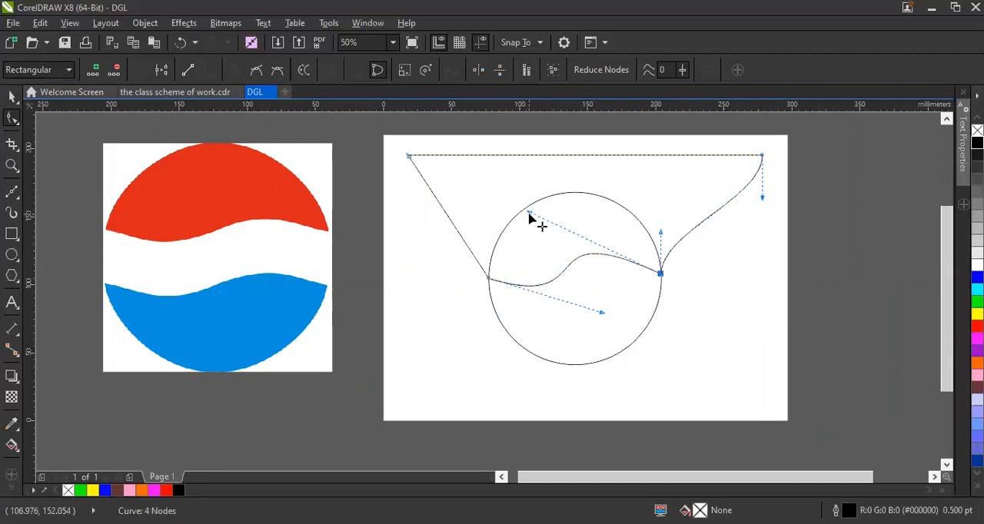
Shorten the wave's curve handles for a gentler bend and lower its right end node to the circle's mid-height.
drag(582, 237, 558, 228)
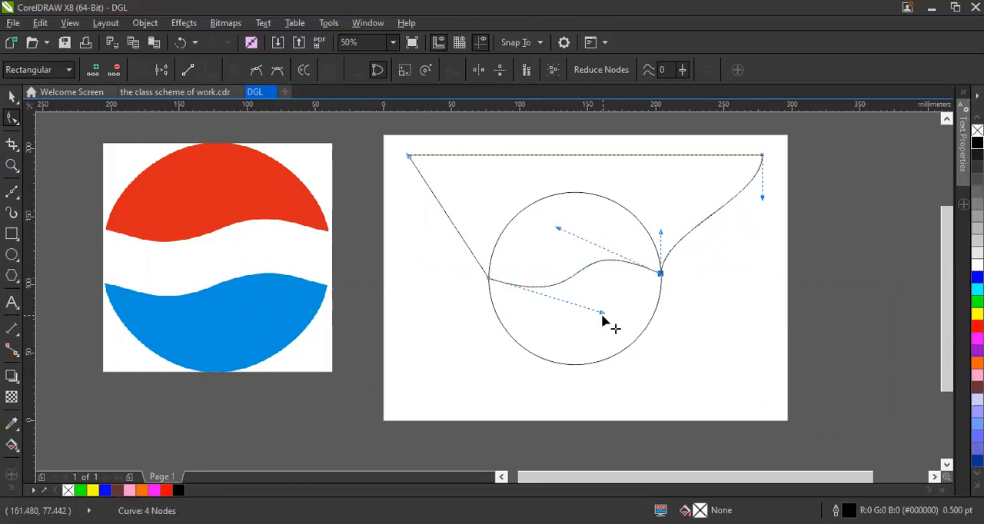
mouse_move(602, 314)
mouse_down()
mouse_move(562, 307)
mouse_move(589, 312)
mouse_up()
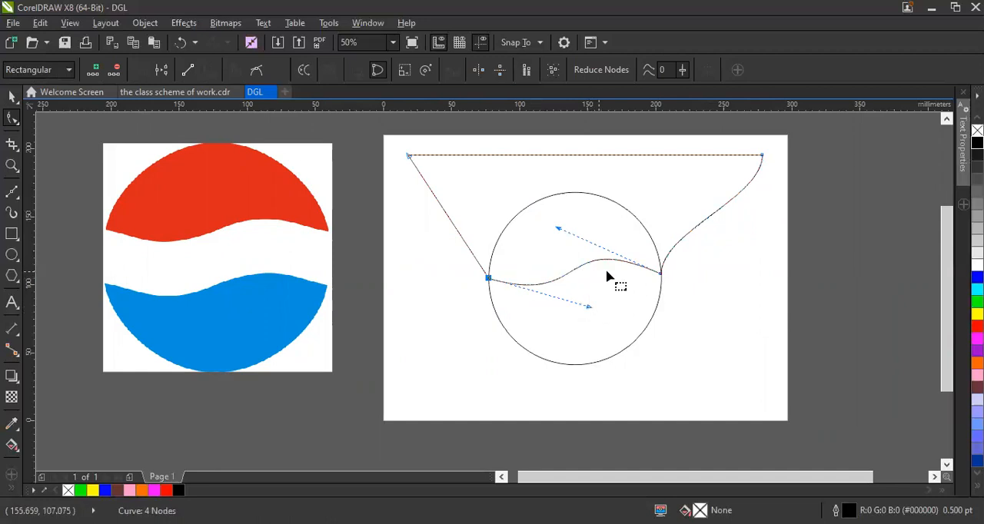
mouse_move(559, 228)
mouse_down()
mouse_move(553, 247)
mouse_move(554, 239)
mouse_up()
drag(589, 308, 574, 319)
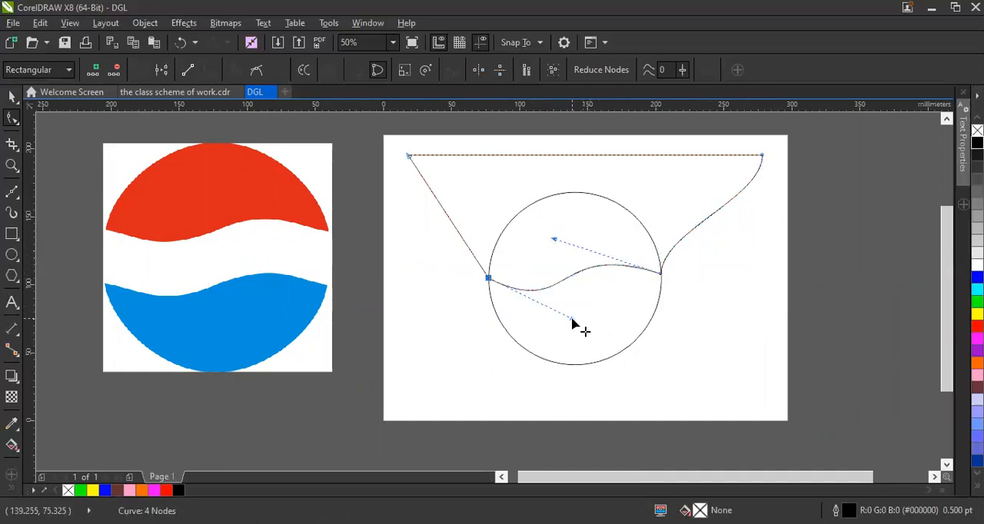
click(555, 240)
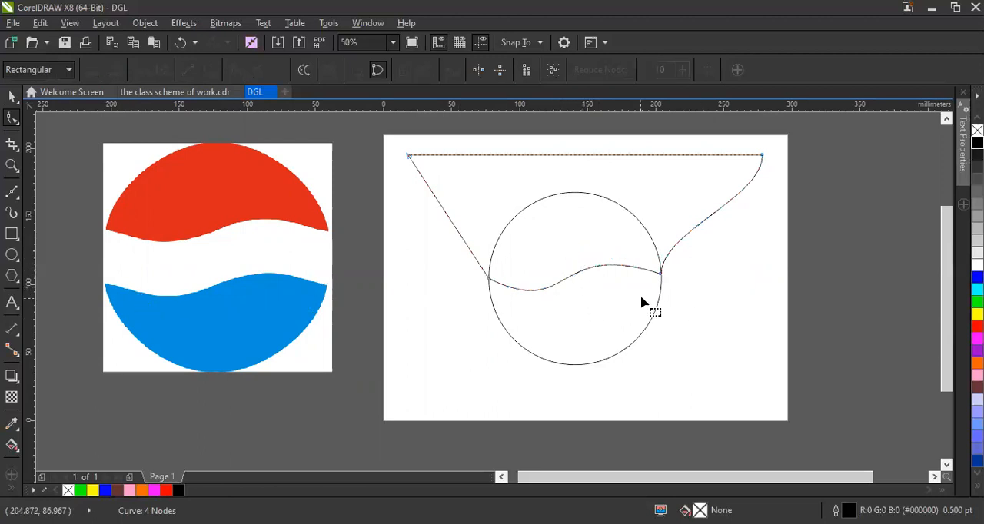
click(660, 277)
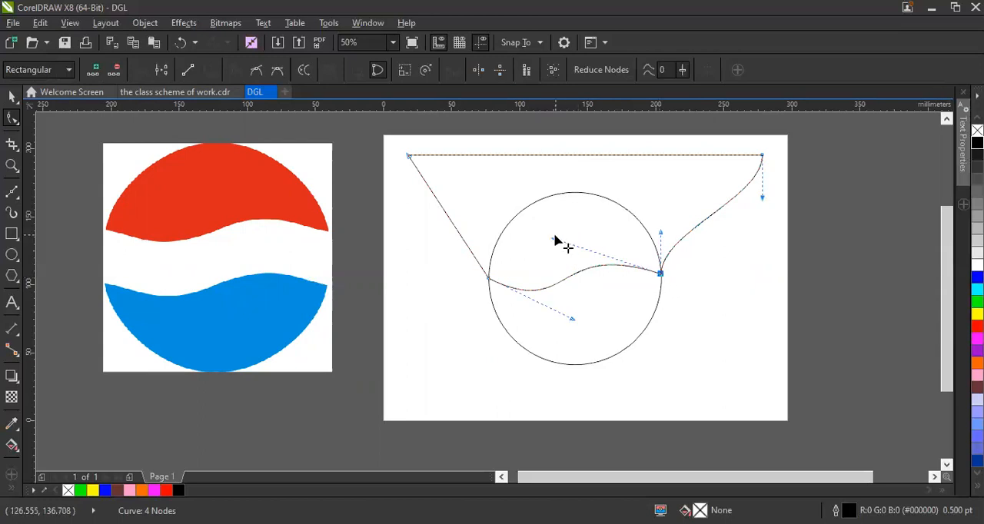
drag(554, 240, 553, 233)
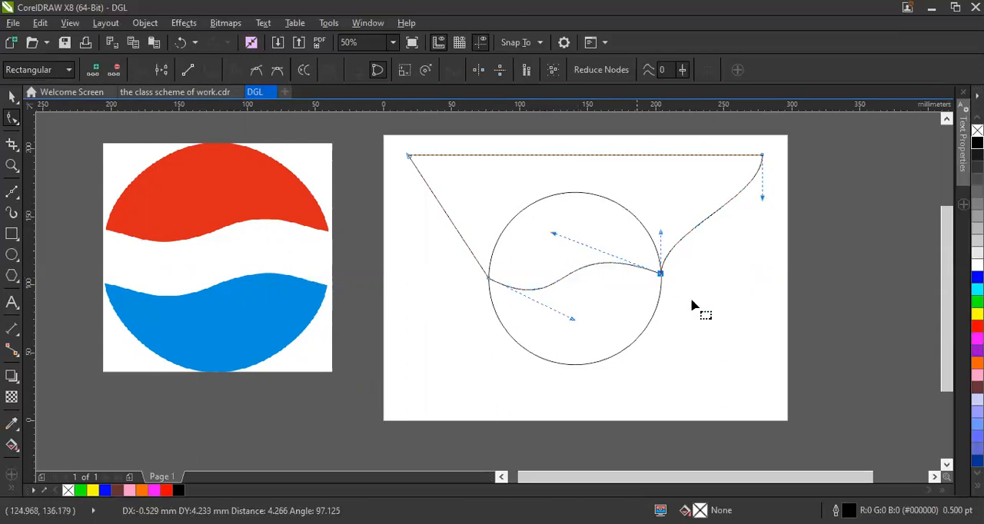
drag(660, 276, 660, 280)
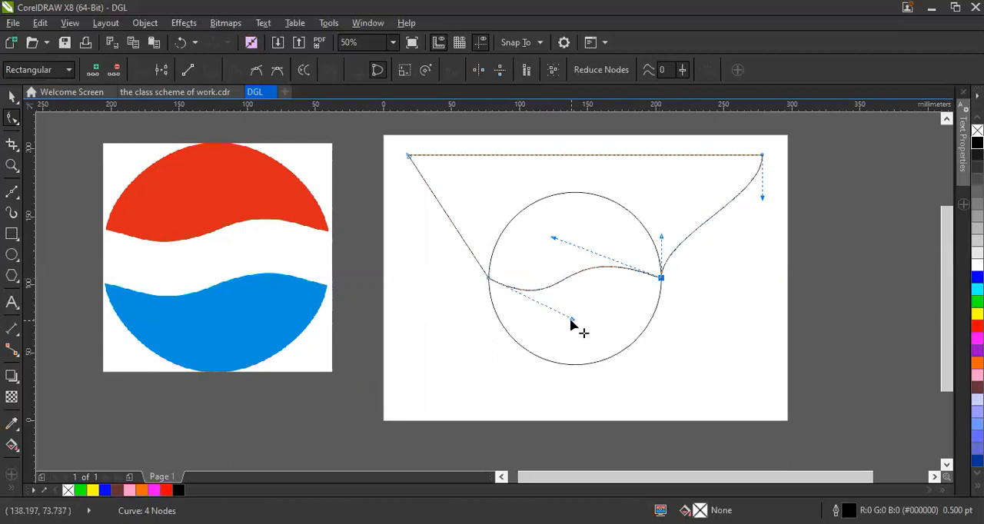
click(717, 331)
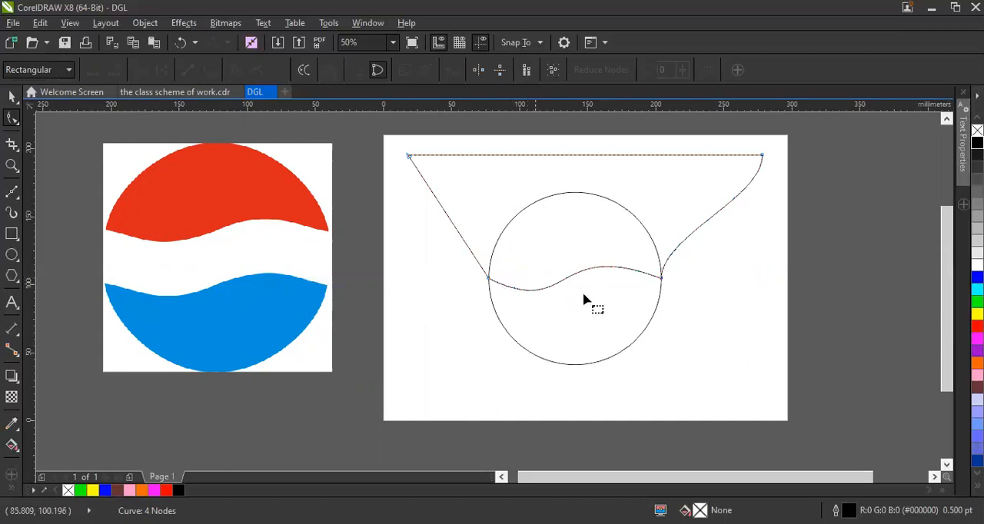
Lengthen and steepen both curve handles of the wave to deepen and balance its crest and trough inside the circle.
click(661, 280)
drag(571, 322, 594, 328)
drag(554, 240, 547, 221)
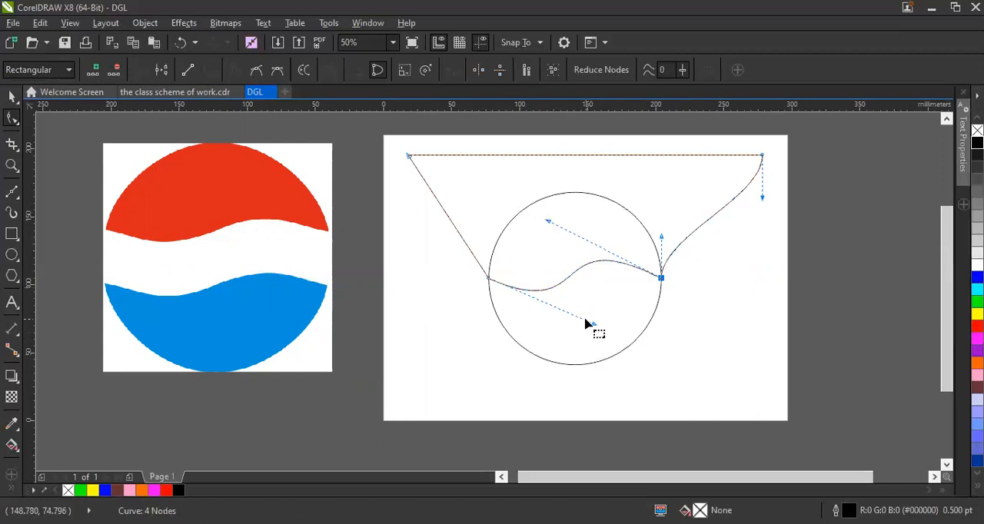
drag(596, 327, 593, 335)
drag(548, 222, 551, 204)
drag(593, 328, 612, 317)
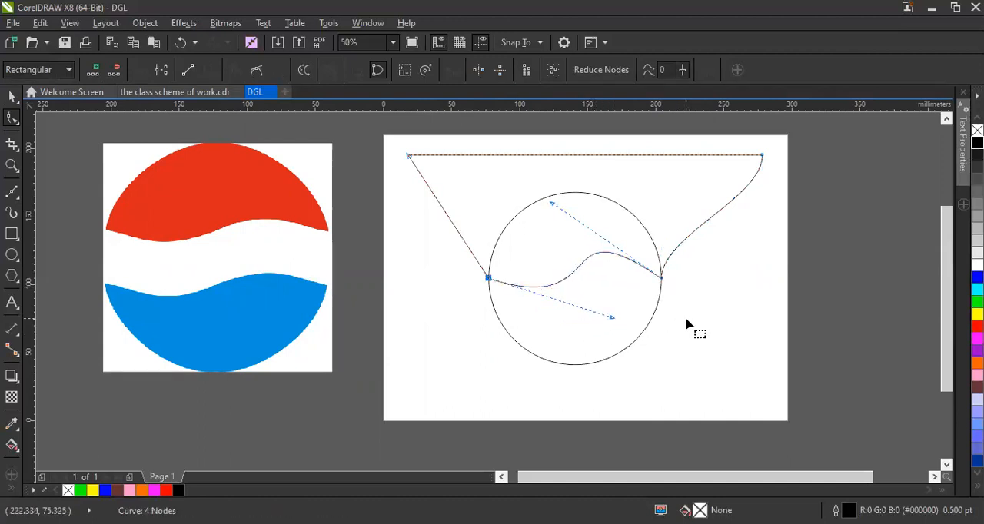
click(686, 323)
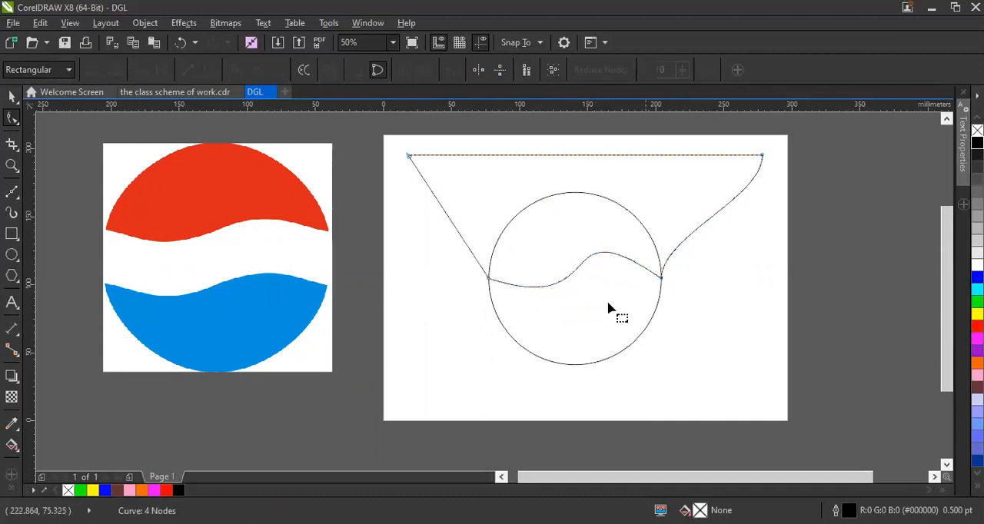
click(661, 278)
mouse_move(554, 204)
mouse_down()
mouse_move(558, 214)
mouse_move(550, 214)
mouse_up()
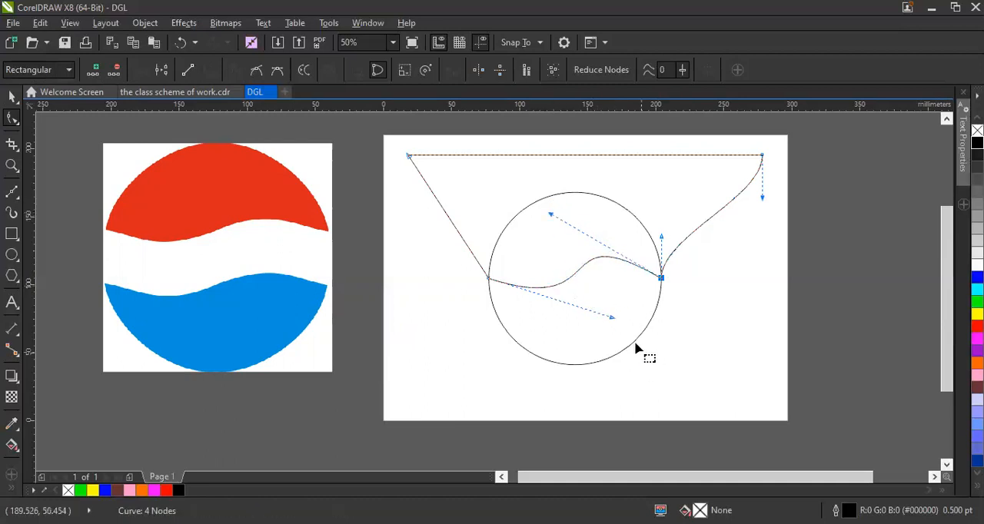
drag(612, 319, 590, 332)
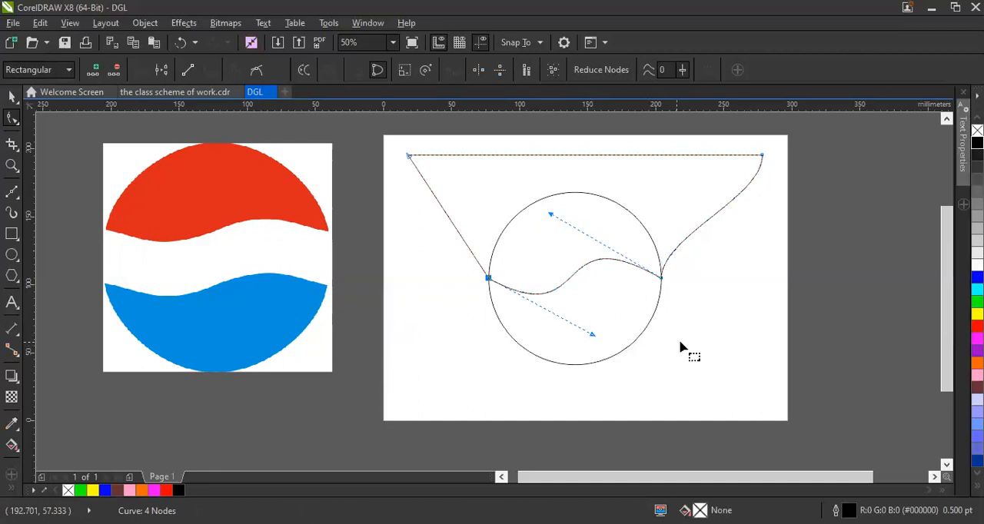
click(686, 365)
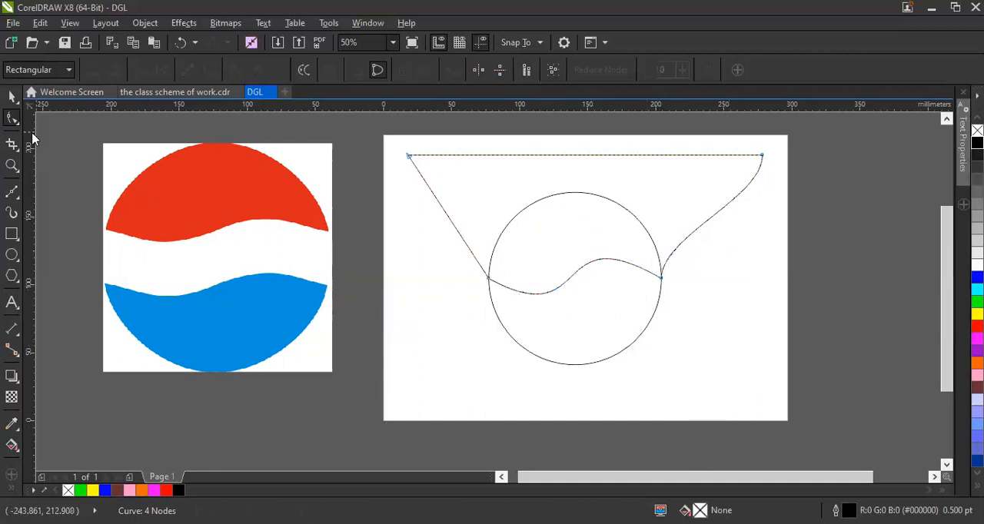
Draw an ellipse about 90 × 98 mm over the page's lower-left corner.
click(11, 99)
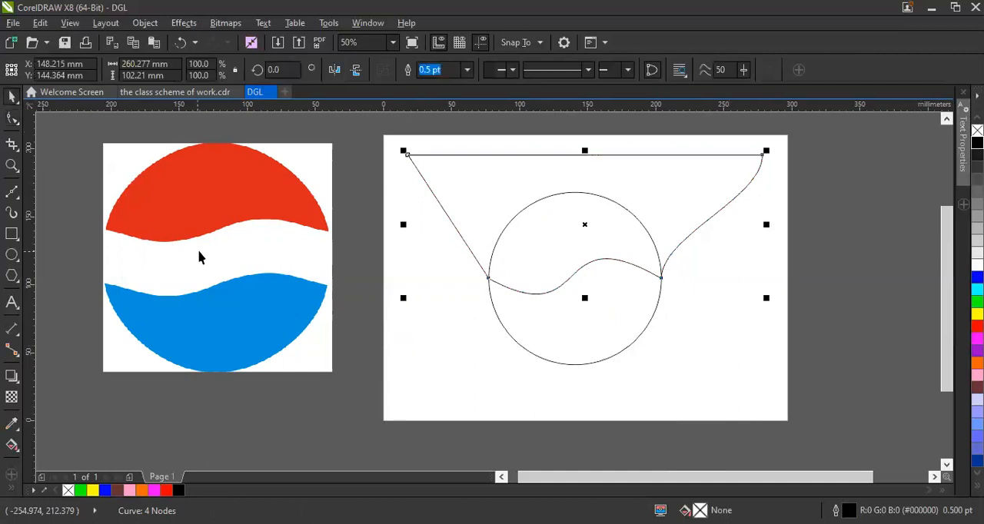
click(343, 328)
click(12, 254)
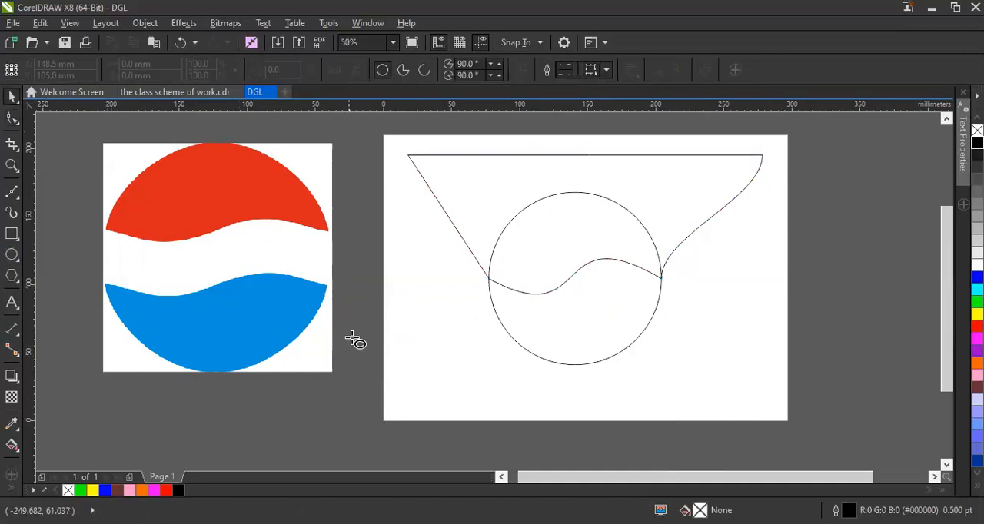
drag(349, 313, 480, 455)
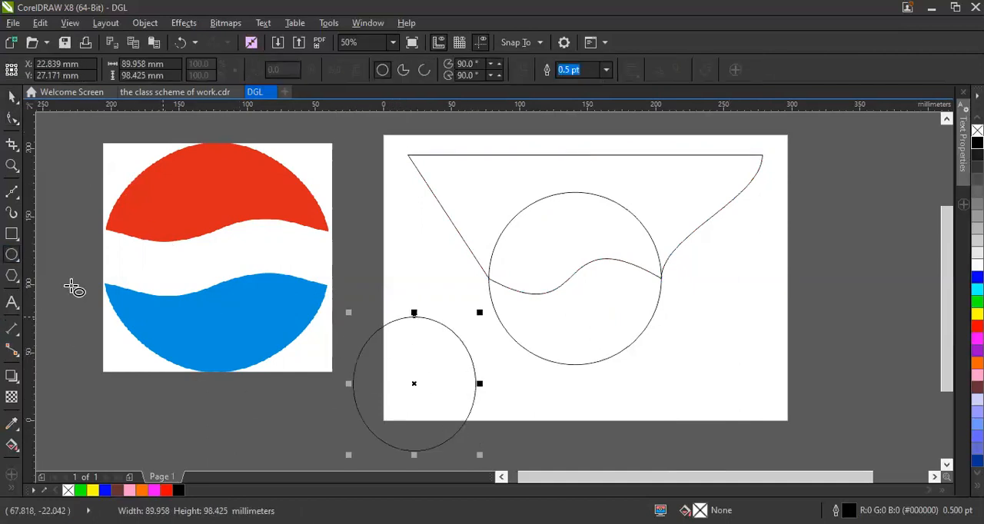
Move the ellipse off the page's lower-left corner and shift the reference bitmap aside so the ellipse sits between bitmap and page.
click(12, 97)
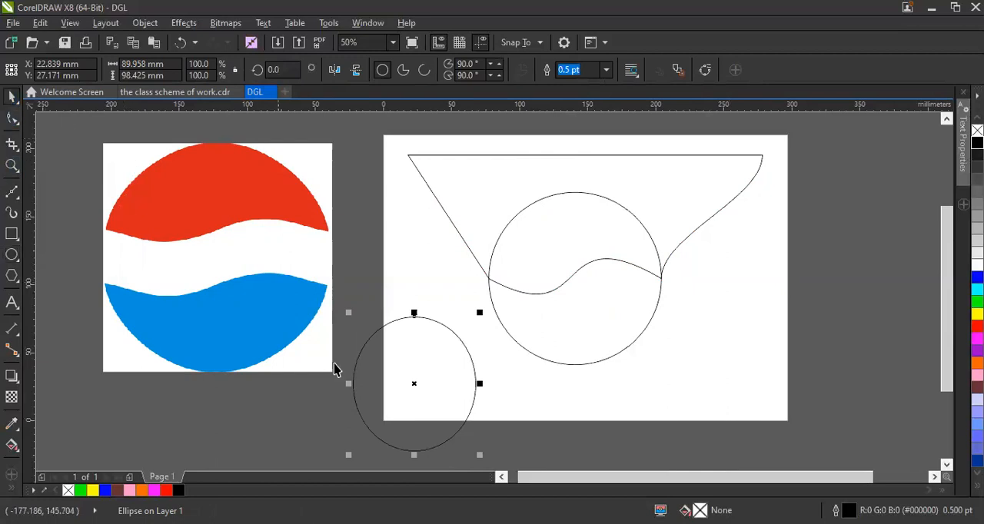
drag(437, 389, 395, 327)
drag(248, 263, 64, 215)
drag(385, 355, 287, 259)
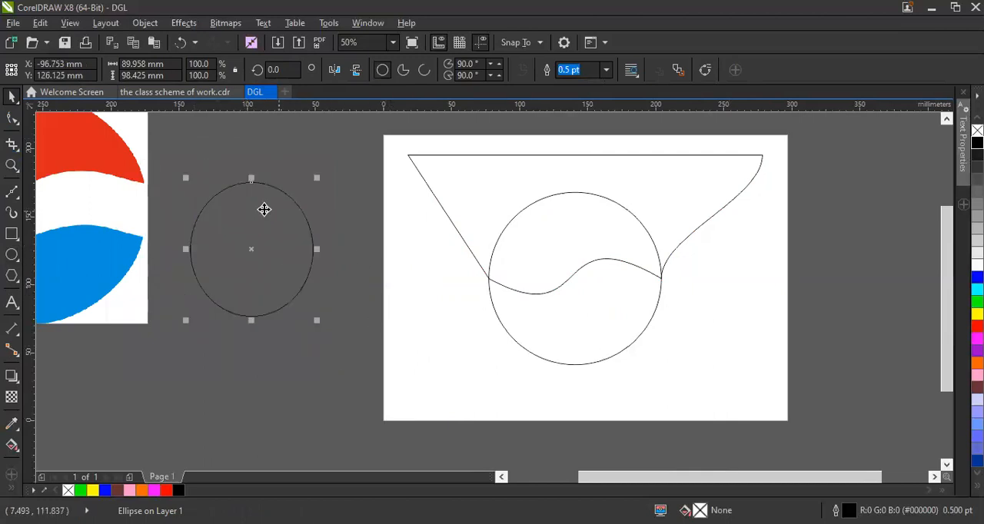
Place the portrait photo near the ellipse, enlarge it to about 93 × 93 mm and move it over the page's left edge.
click(378, 375)
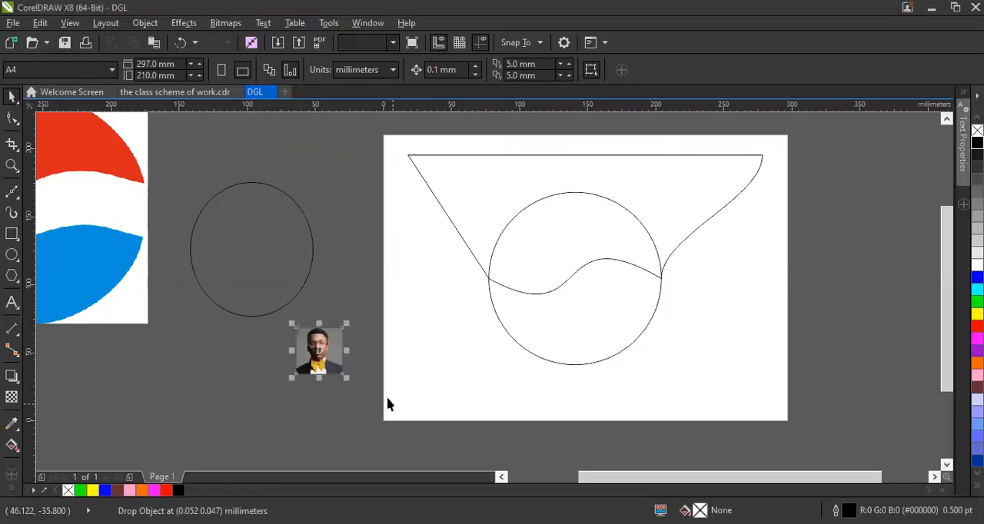
drag(348, 326, 461, 246)
drag(387, 291, 418, 281)
click(215, 341)
mouse_move(405, 339)
mouse_down()
mouse_move(274, 293)
mouse_move(426, 333)
mouse_up()
PowerClip the portrait photo inside the ellipse and move the clipped ellipse slightly toward the page.
right_click(416, 292)
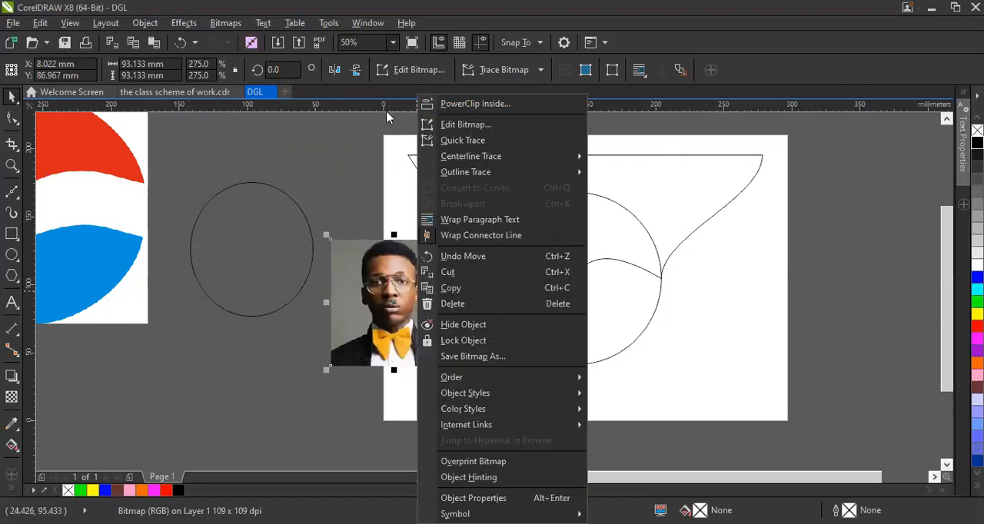
click(475, 104)
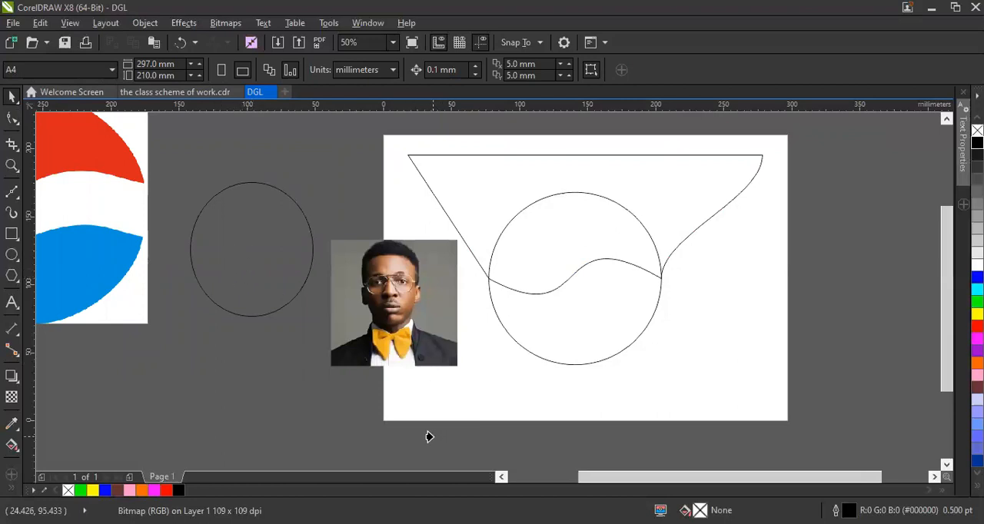
click(224, 257)
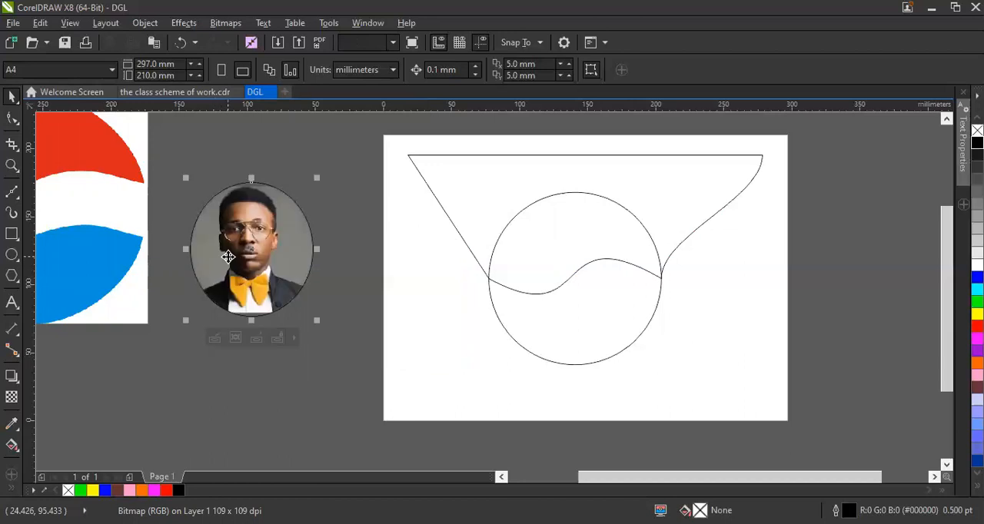
scroll(265, 290, up, 1)
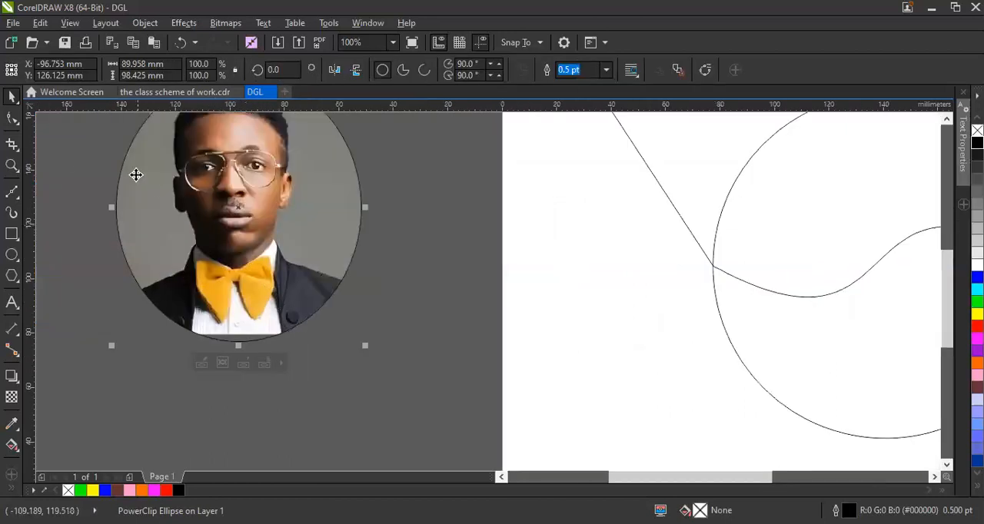
drag(198, 181, 271, 214)
click(475, 217)
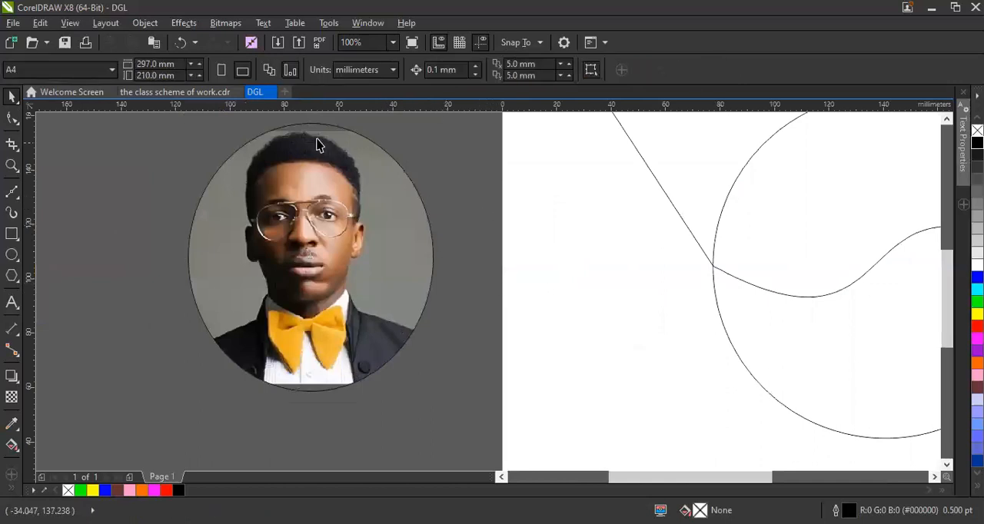
Open the ellipse's PowerClip for editing, enlarge the photo to about 98 × 98 mm and reposition it over the ellipse.
click(293, 256)
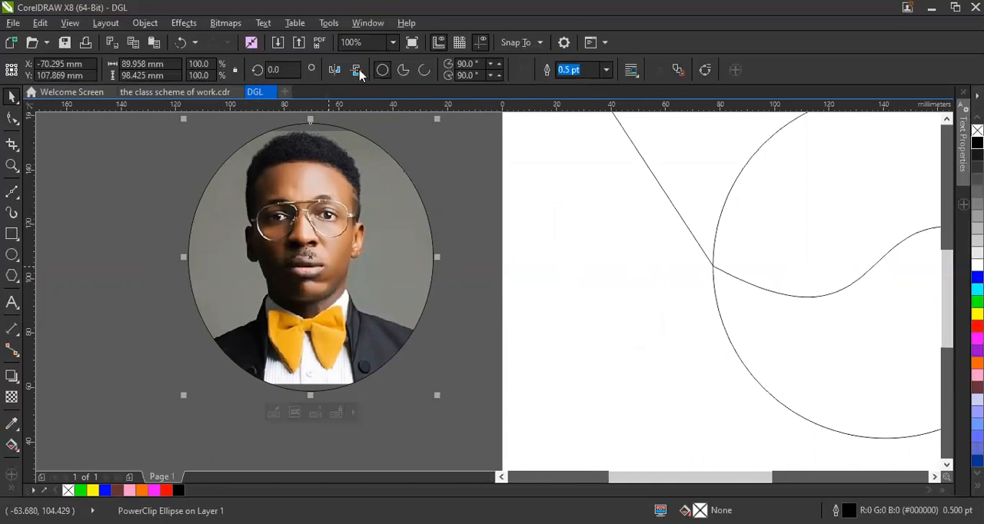
right_click(331, 176)
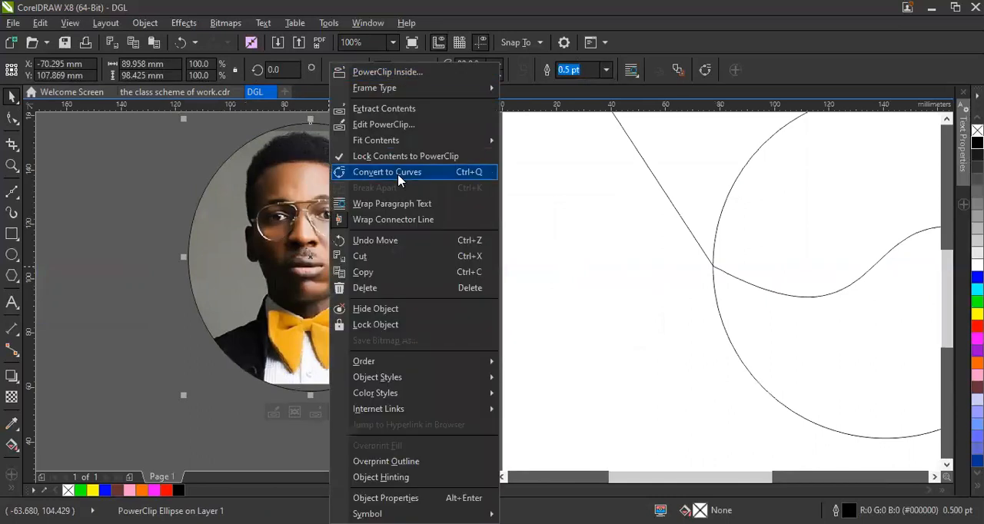
click(350, 128)
click(428, 137)
drag(444, 127, 481, 108)
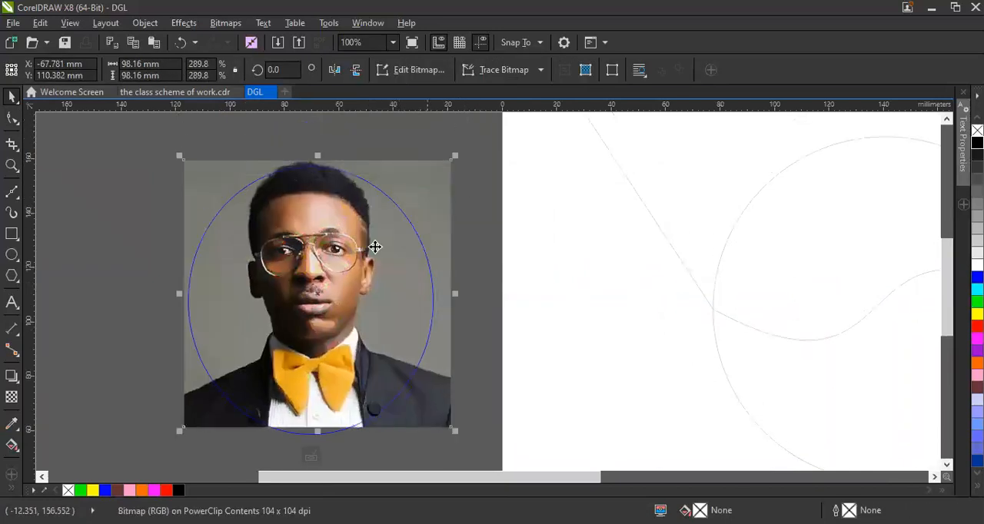
drag(343, 382, 336, 390)
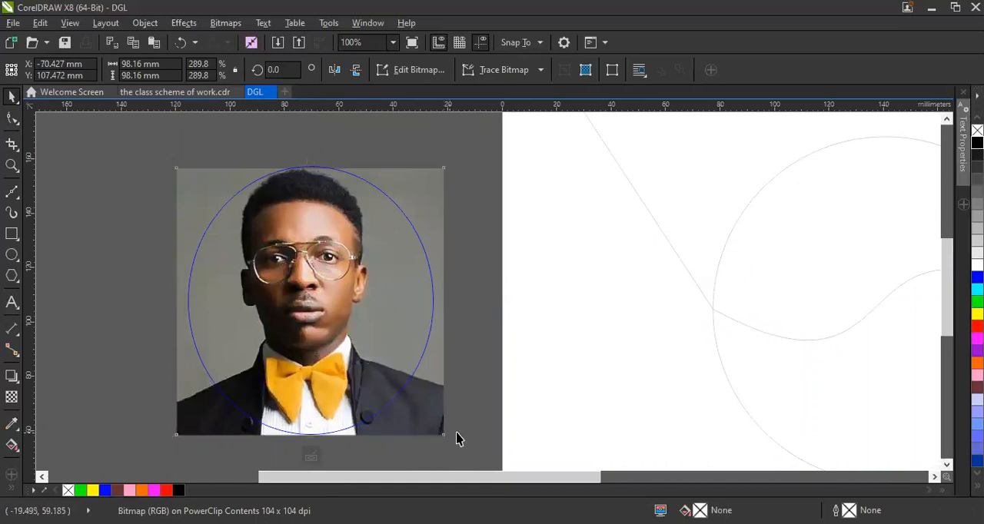
Enlarge and recentre the photo at about 102.7 × 102.7 mm, finish editing the PowerClip and move the ellipse toward the reference bitmap.
key(Escape)
click(441, 446)
drag(445, 440, 481, 461)
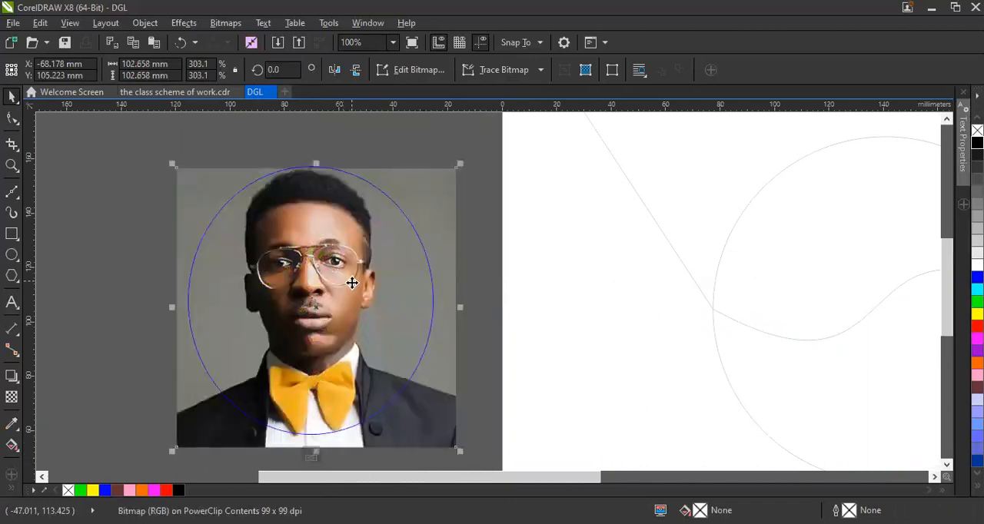
drag(351, 283, 342, 276)
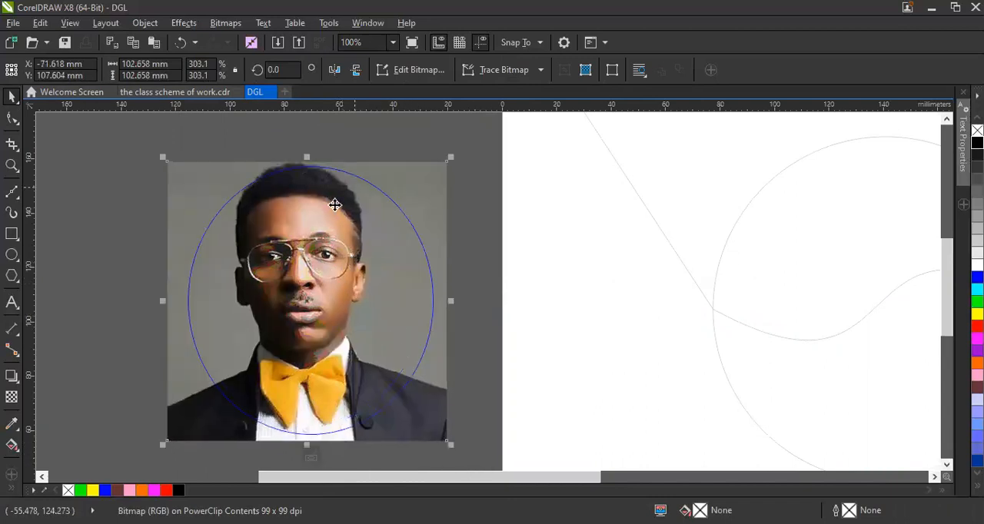
right_click(331, 222)
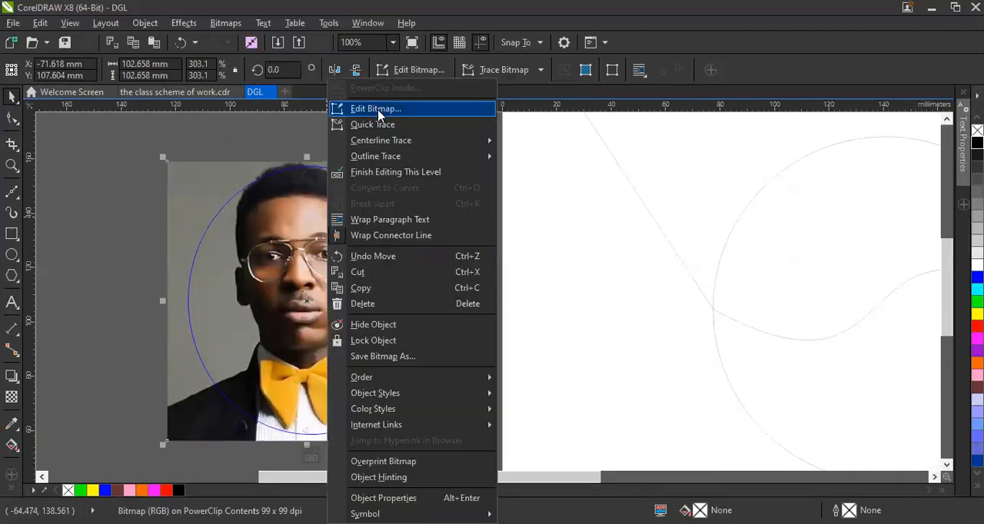
click(384, 178)
drag(367, 306, 234, 282)
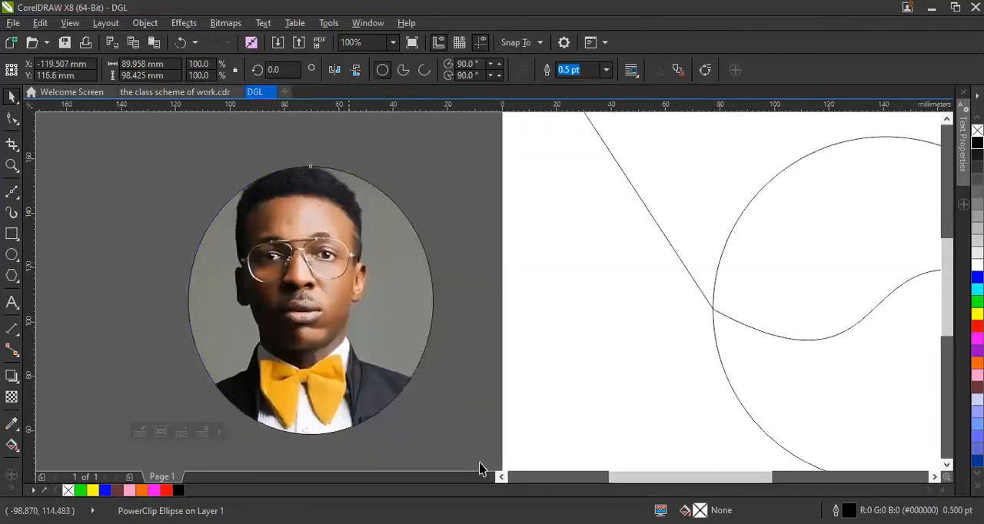
PowerClip the wave-edged shape inside the circle on the page.
key(F3)
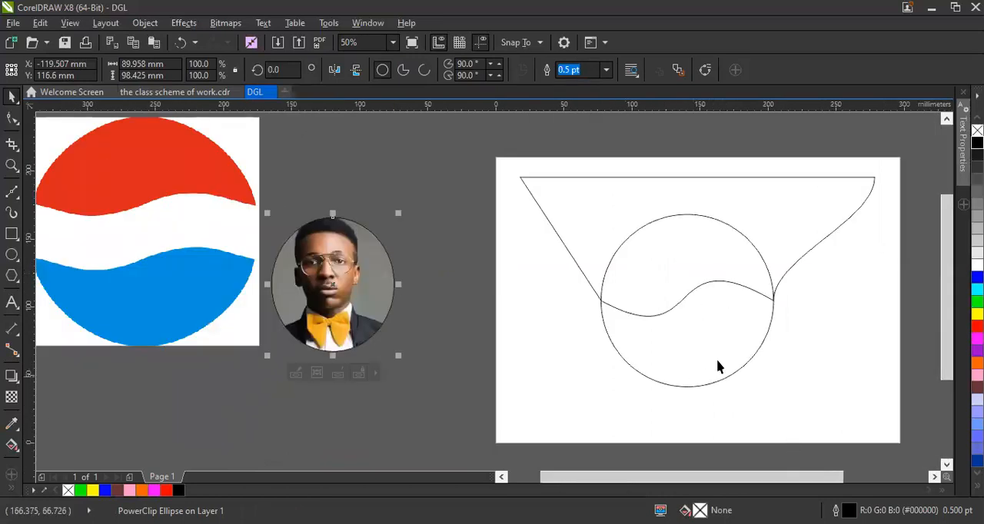
click(679, 279)
right_click(678, 280)
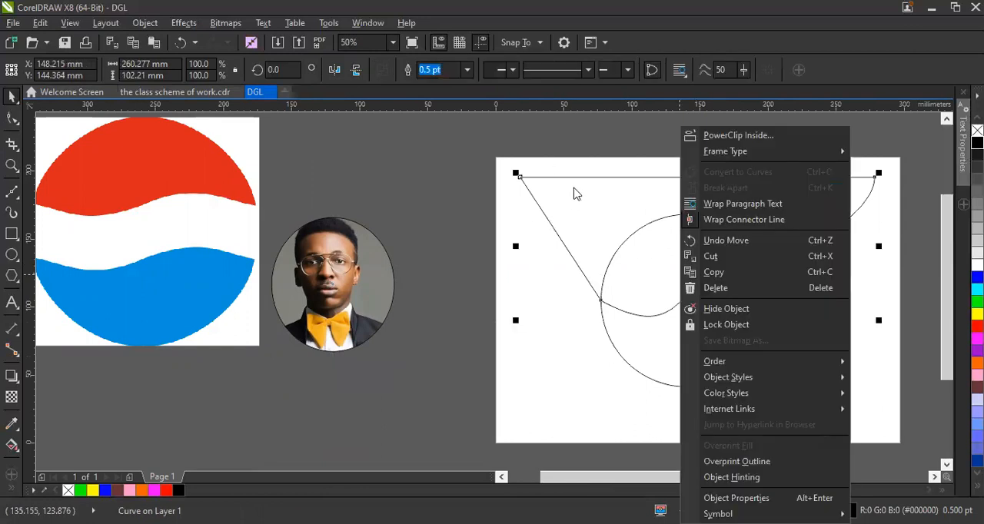
click(716, 140)
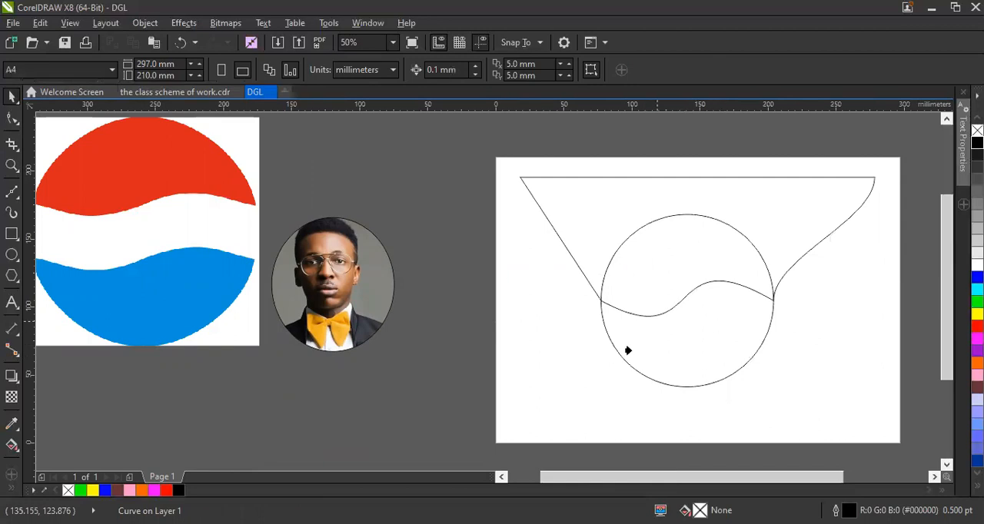
click(680, 380)
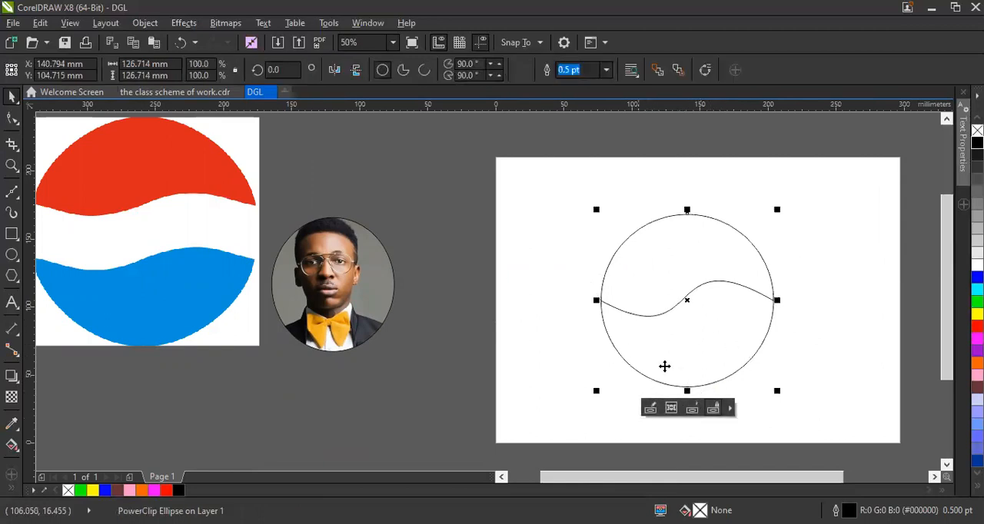
click(633, 325)
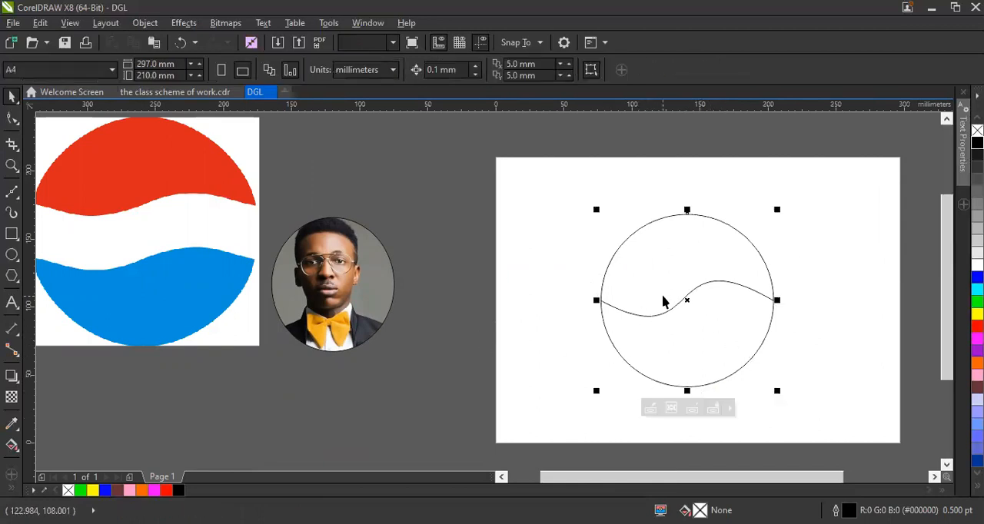
Open the circle's PowerClip contents for editing and select the wave-edged shape.
right_click(664, 301)
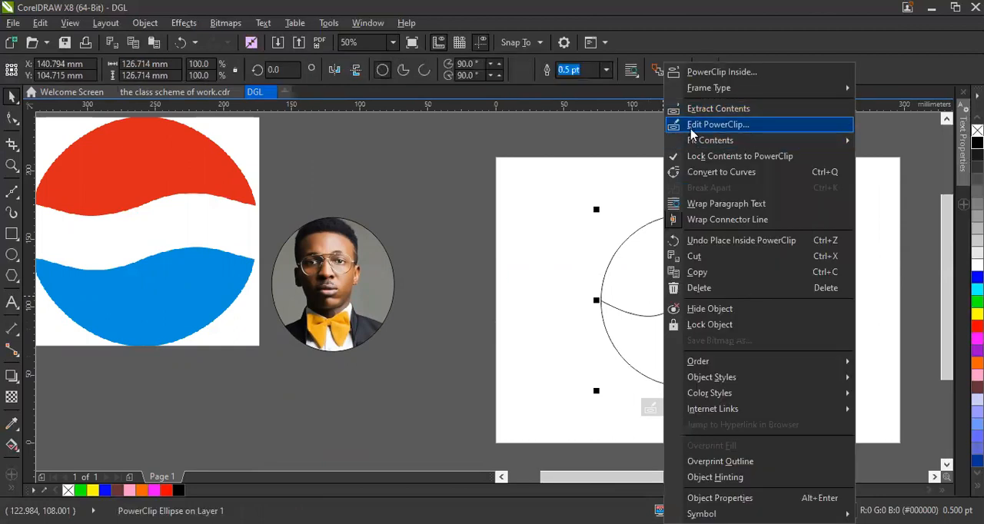
click(691, 125)
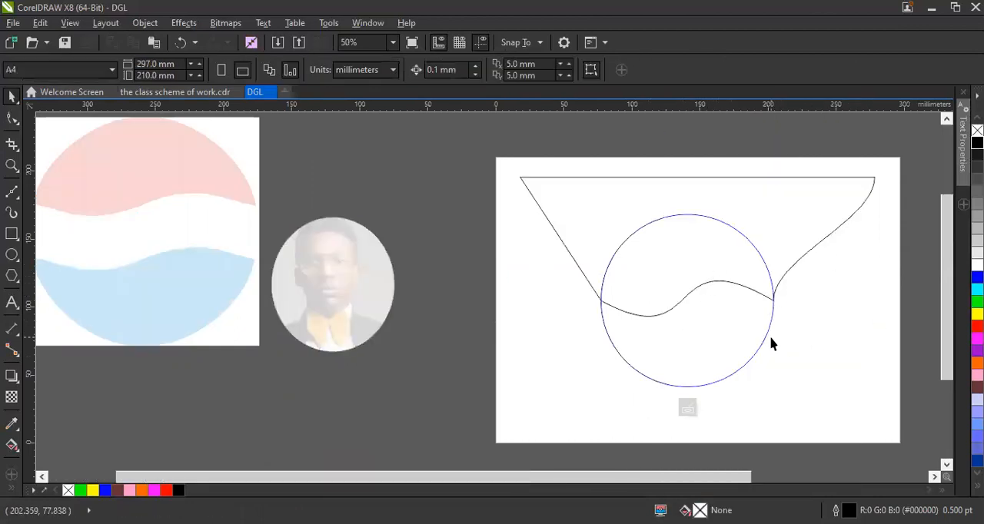
click(685, 235)
right_click(685, 236)
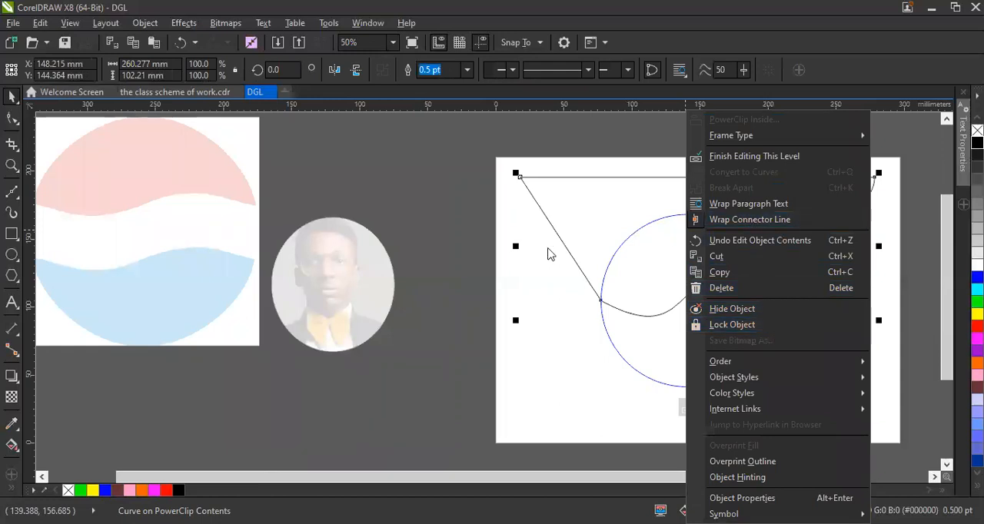
click(517, 271)
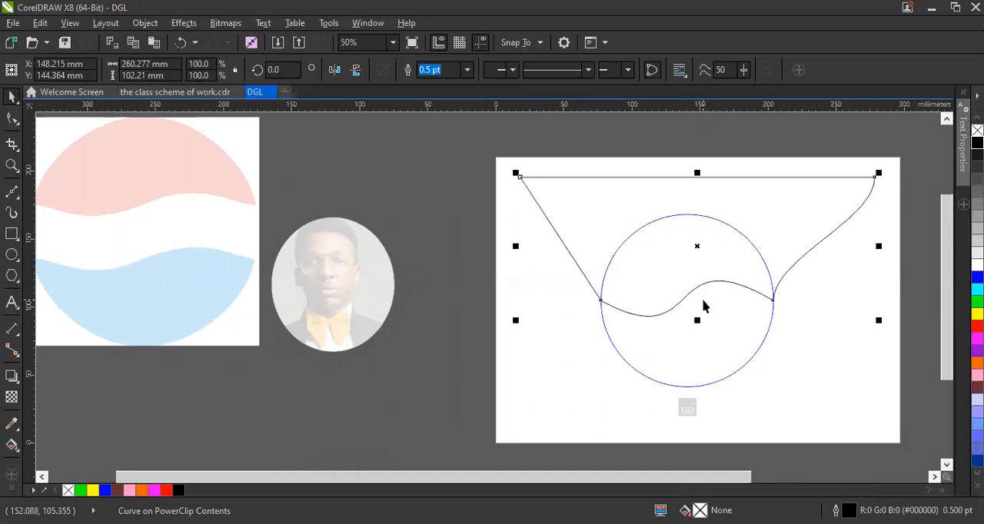
Place a duplicate of the wave-edged shape lower on the page, overlapping the bottom of the circle.
drag(699, 312, 742, 346)
click(422, 236)
click(625, 208)
click(451, 210)
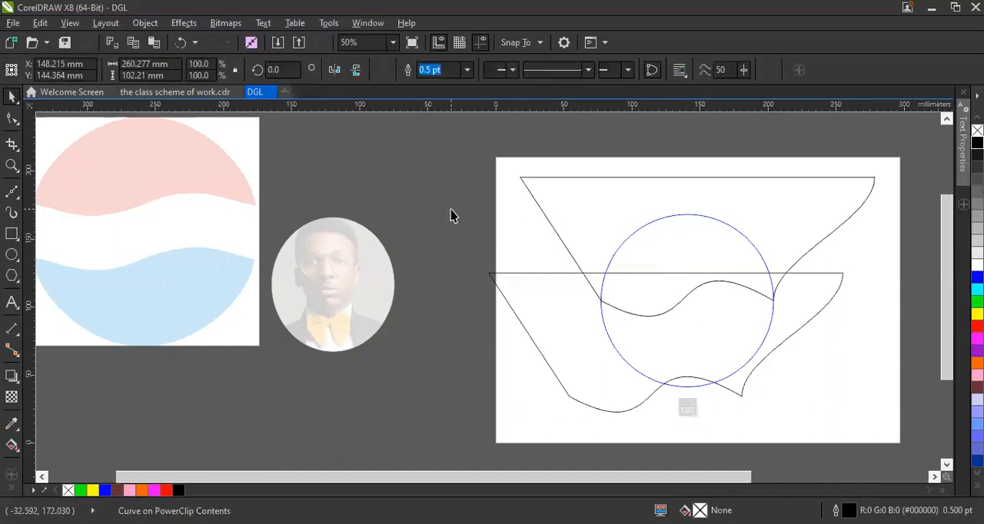
click(588, 222)
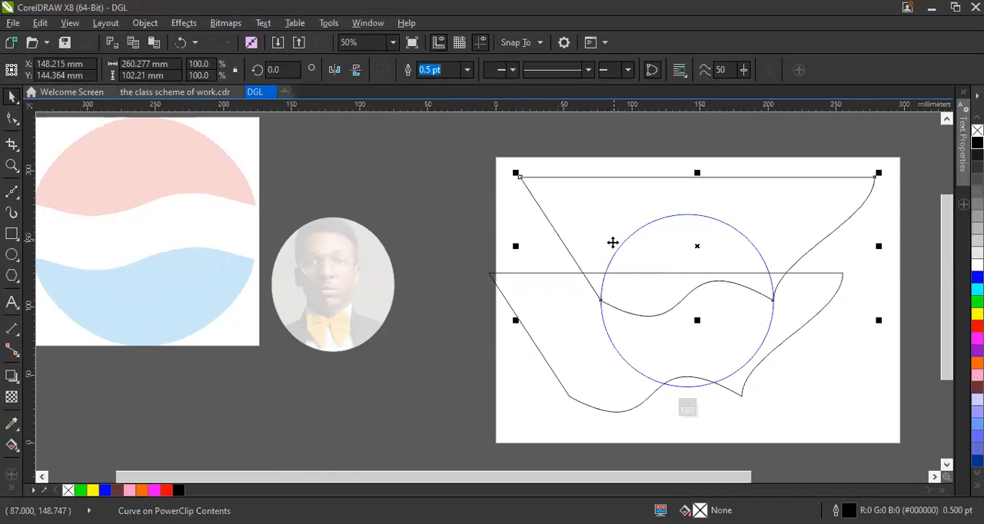
drag(634, 219, 496, 245)
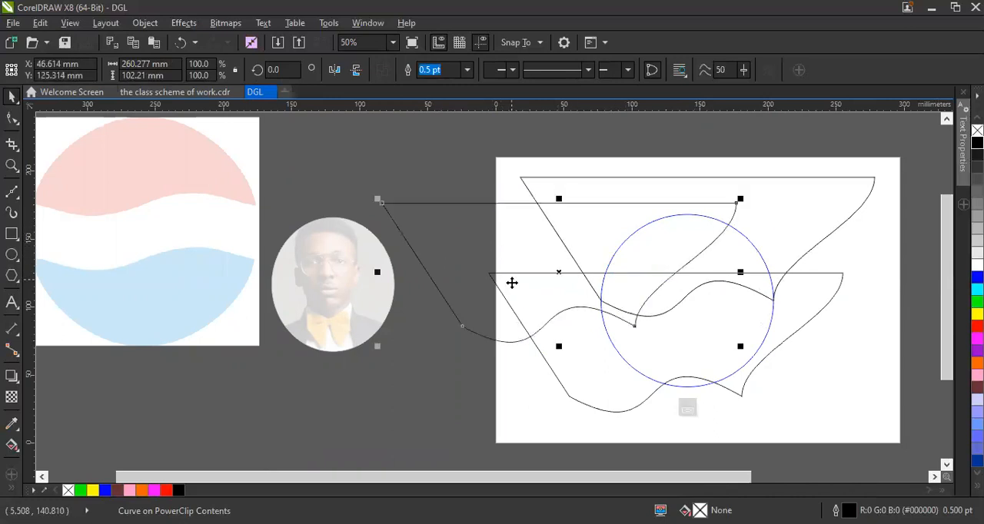
key(Delete)
Lower the duplicate wave shape a little and mirror it both vertically and horizontally.
drag(746, 339, 748, 365)
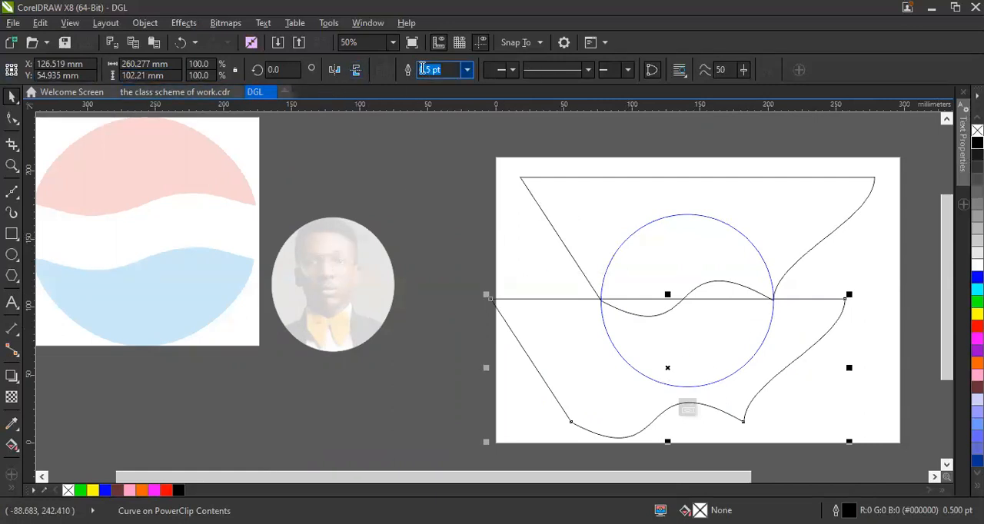
click(356, 70)
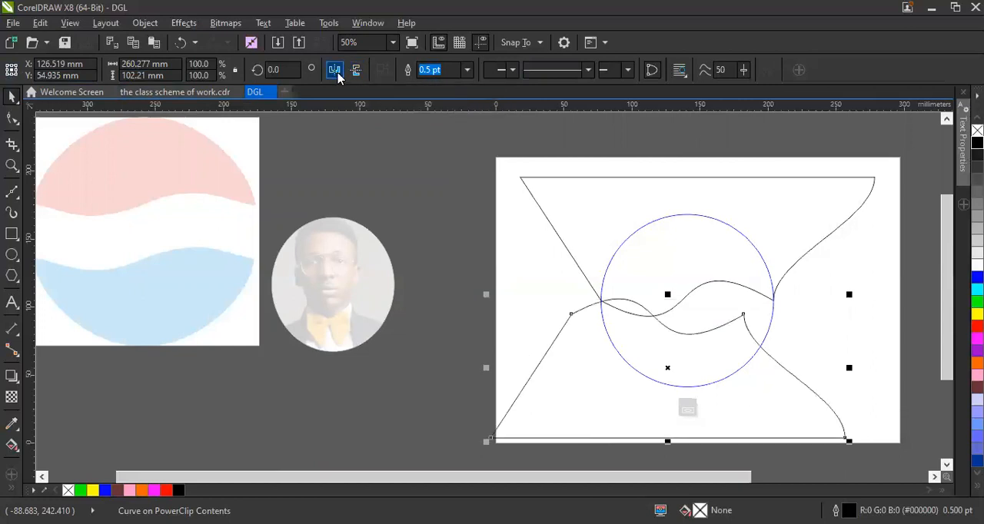
click(334, 70)
Align the mirrored shape under the original and raise the upper shape so their wavy edges form a band across the circle.
mouse_move(724, 372)
mouse_down()
mouse_move(746, 374)
mouse_move(742, 384)
mouse_move(736, 371)
mouse_up()
drag(685, 290, 682, 276)
drag(696, 336, 697, 332)
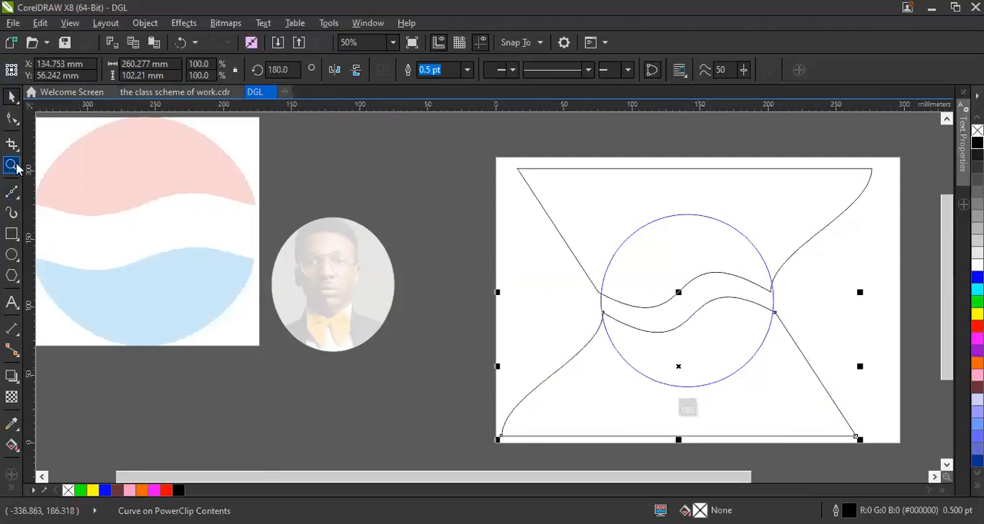
Adjust the lower wave's two end nodes and the upper wave's right end node to meet the circle's outline.
click(12, 118)
drag(603, 315, 604, 318)
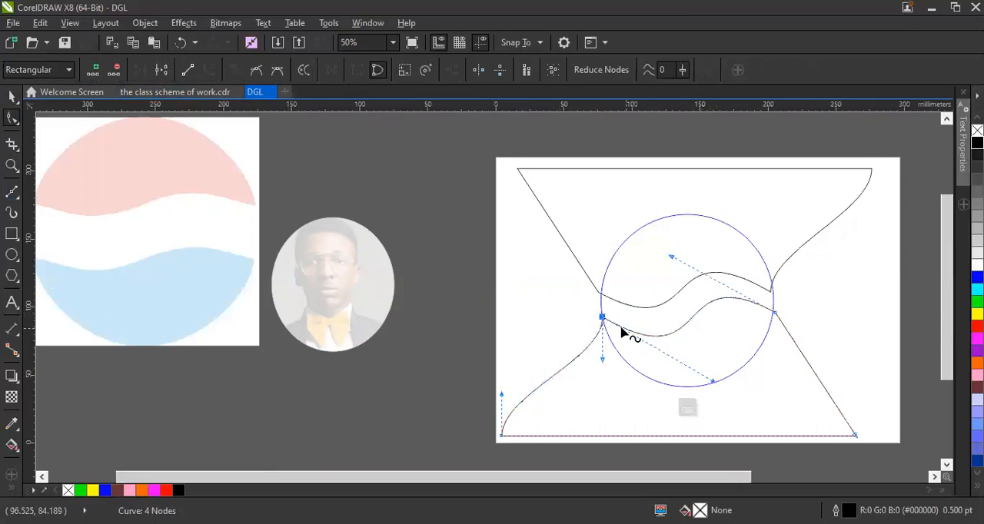
click(769, 293)
drag(769, 291, 773, 293)
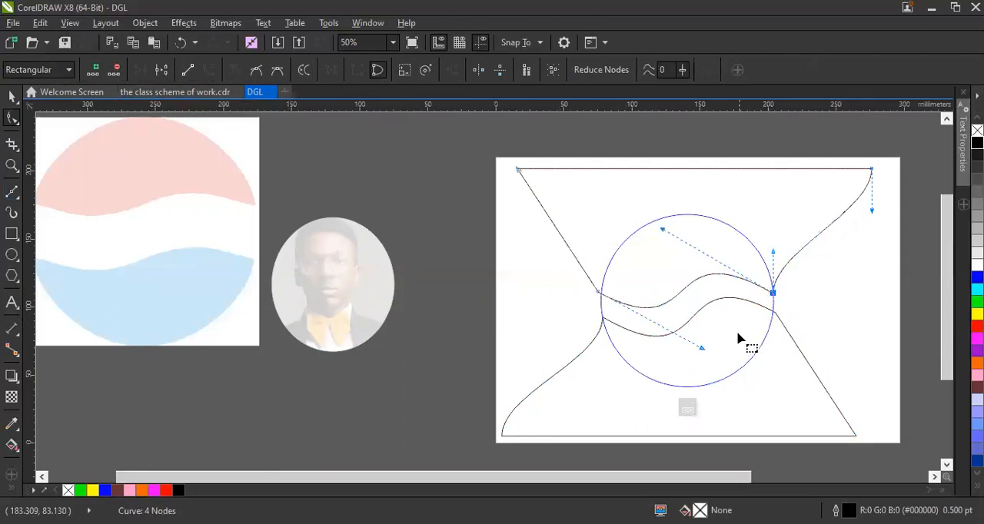
click(748, 328)
click(774, 314)
drag(774, 314, 772, 311)
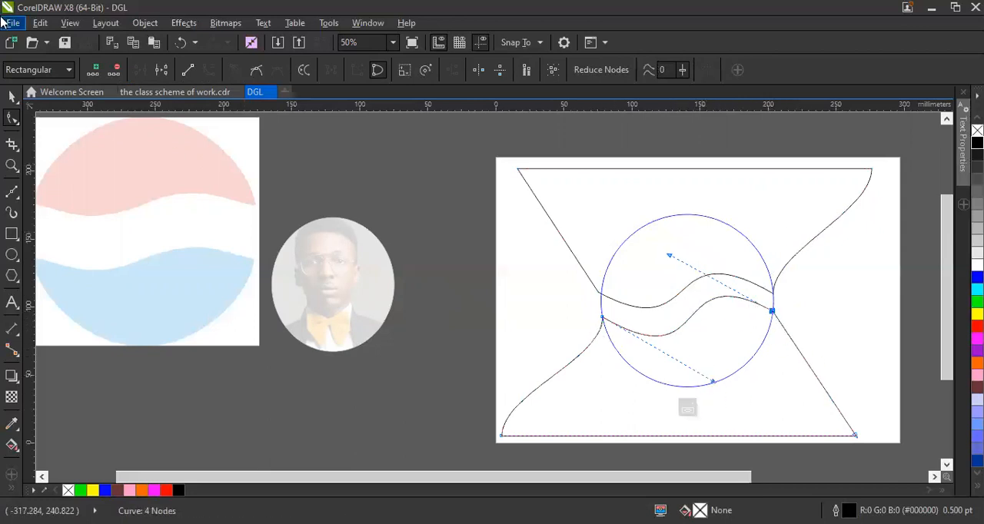
click(11, 98)
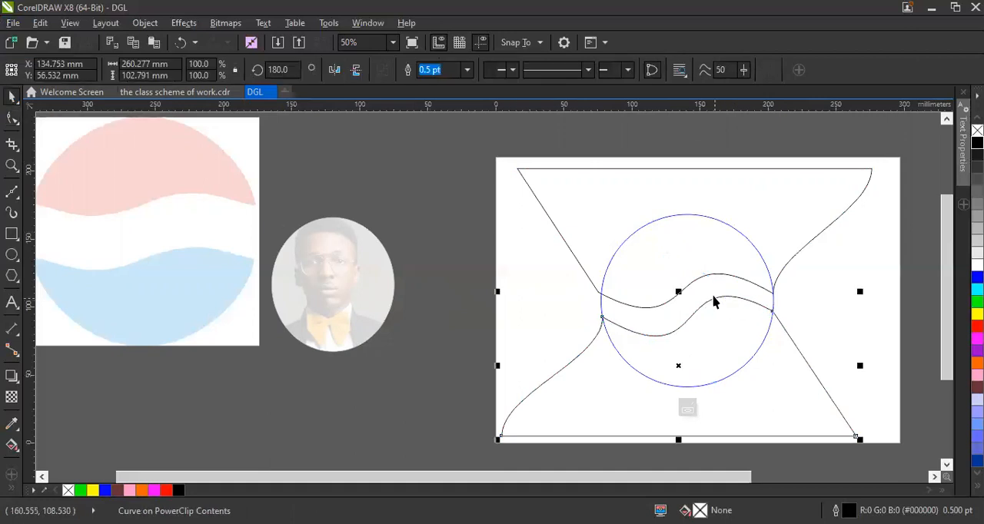
Finish editing the PowerClip contents so the two wave shapes are clipped inside the circle.
click(667, 266)
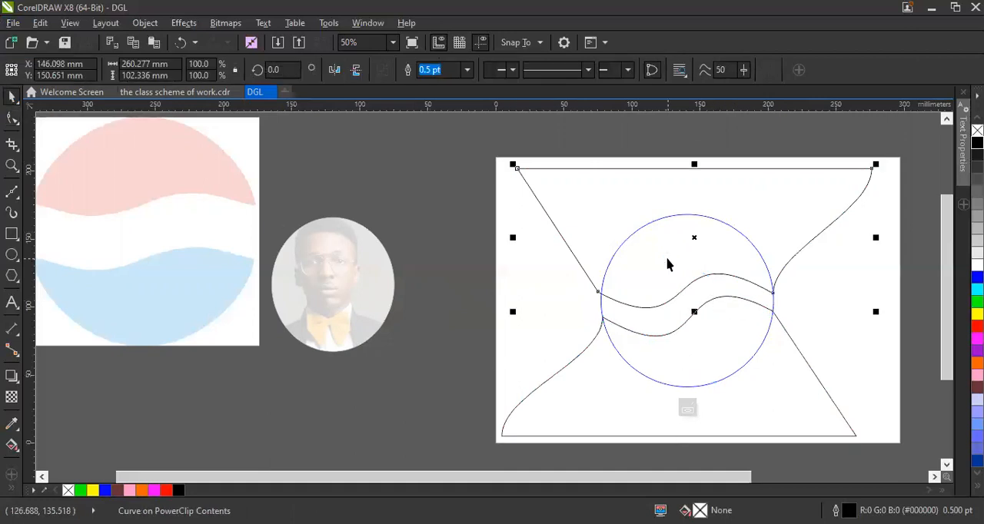
right_click(699, 160)
click(699, 160)
click(838, 384)
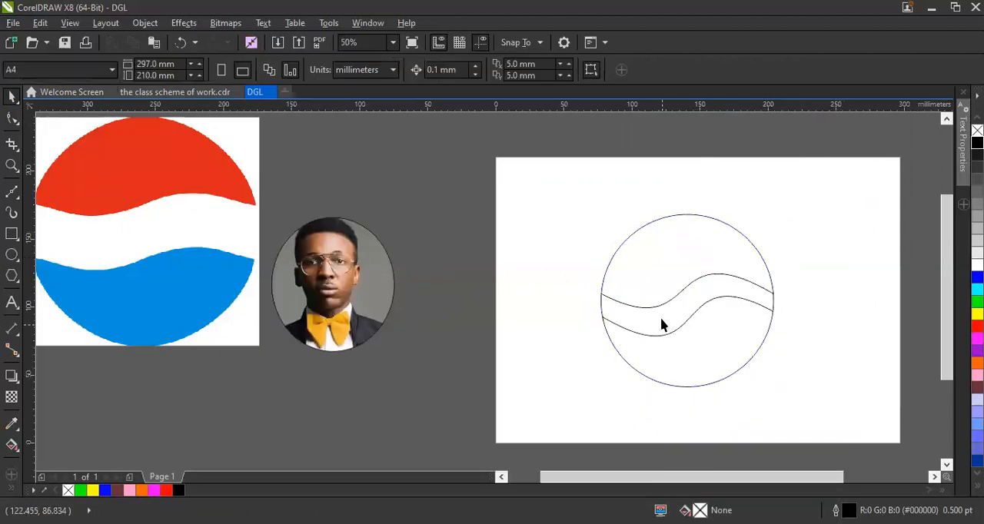
Reopen the circle's PowerClip contents and use the curve handles to make the lower shape's wavy edge slightly shallower.
click(696, 305)
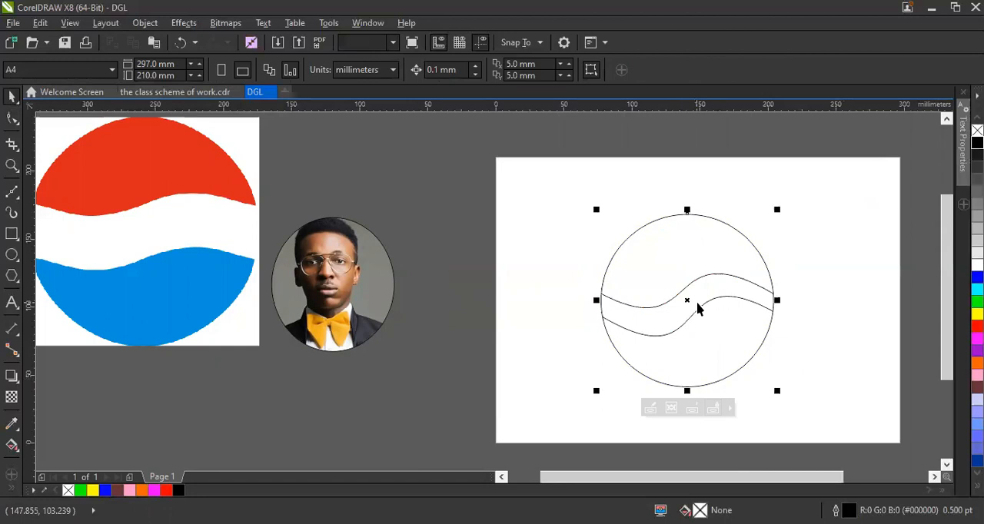
right_click(697, 303)
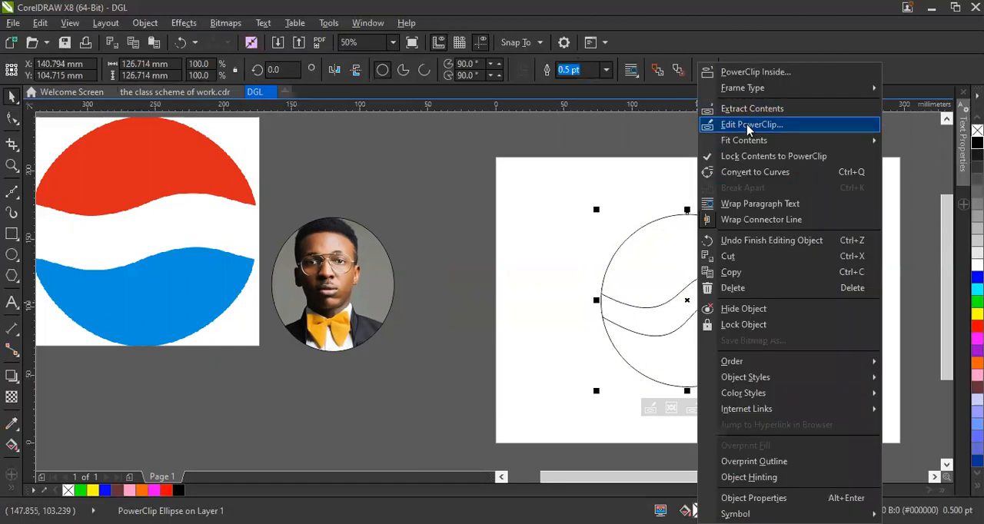
click(749, 125)
click(11, 117)
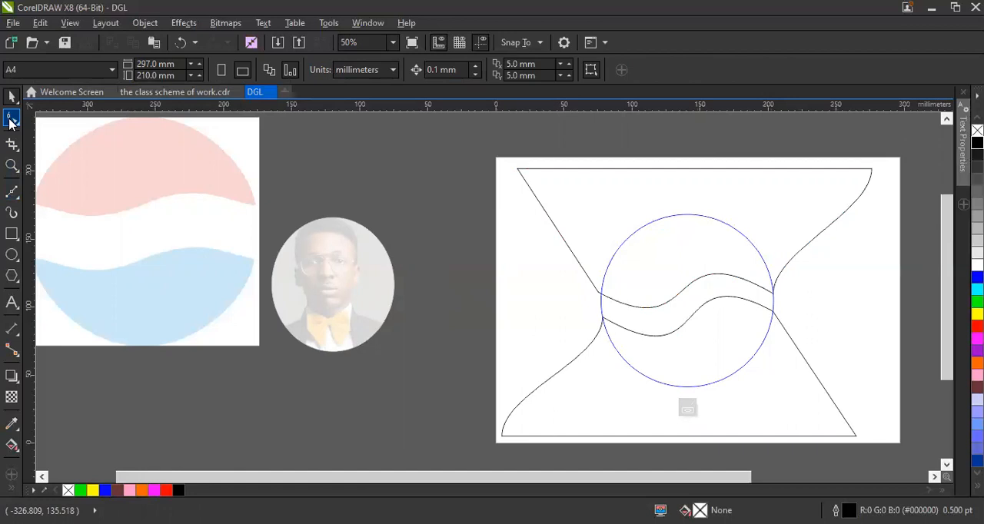
click(774, 316)
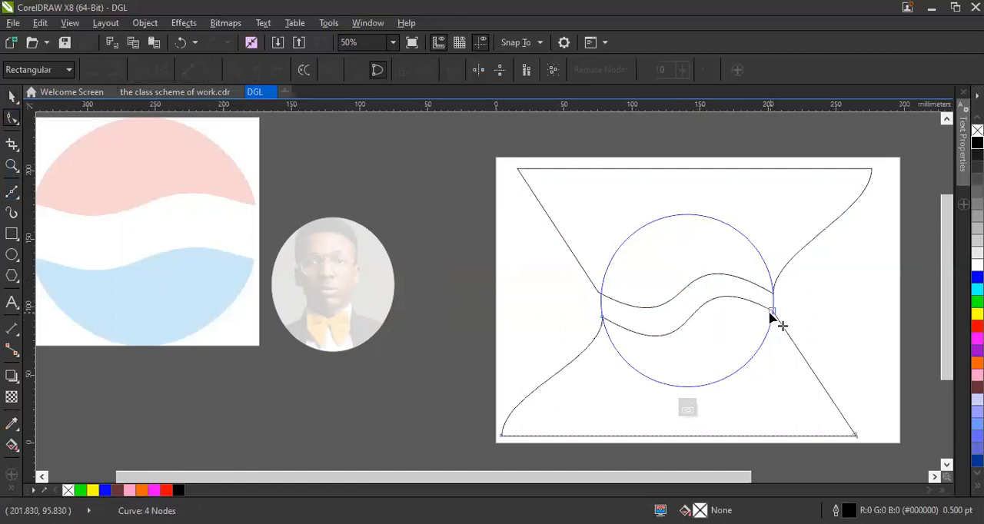
click(771, 312)
drag(713, 382, 715, 369)
drag(670, 257, 669, 262)
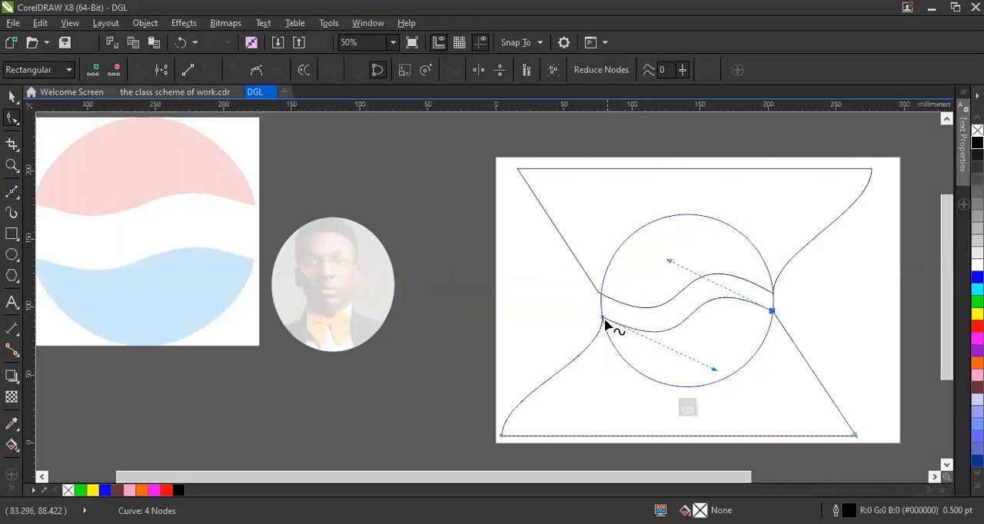
Raise the lower wave's left end node slightly along the circle and fine-tune the curve handle of its right end node.
drag(603, 318, 603, 313)
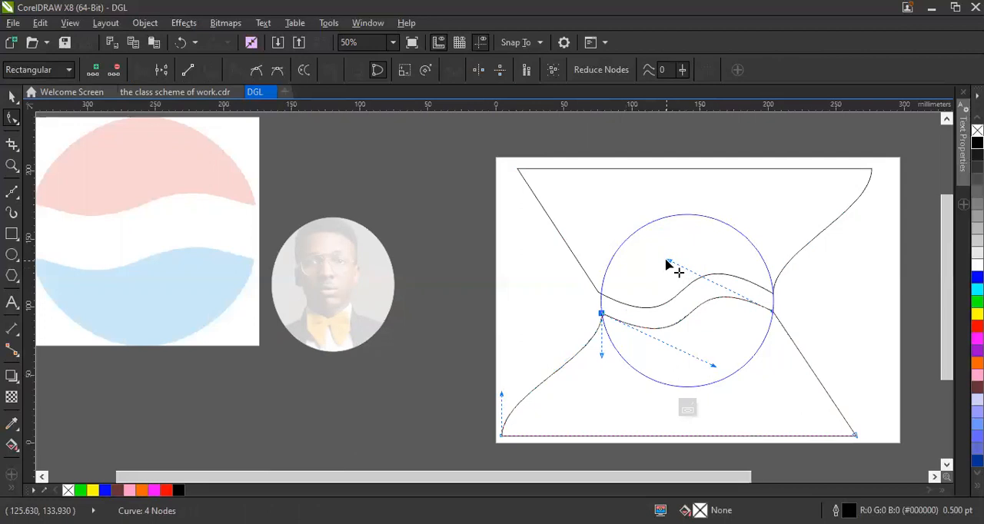
drag(667, 260, 669, 265)
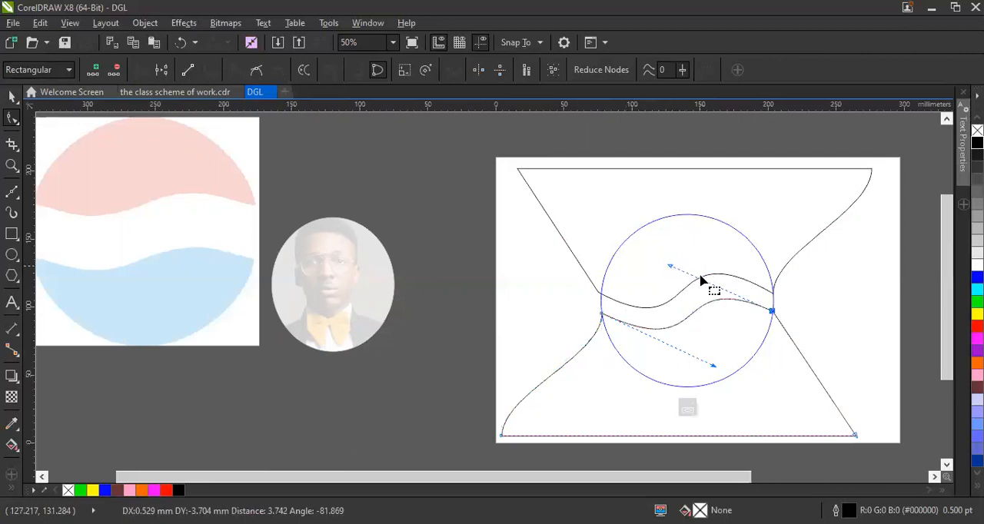
click(790, 315)
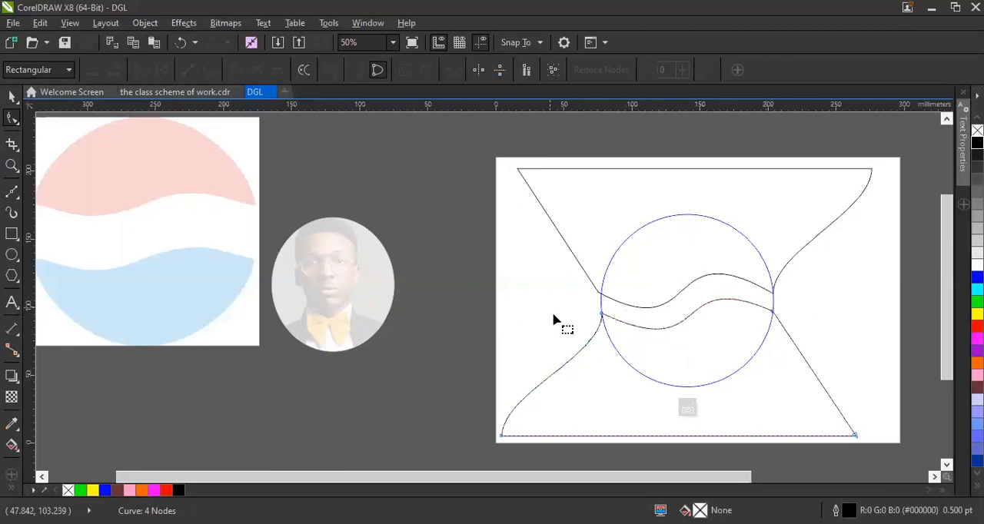
click(600, 315)
drag(600, 315, 598, 315)
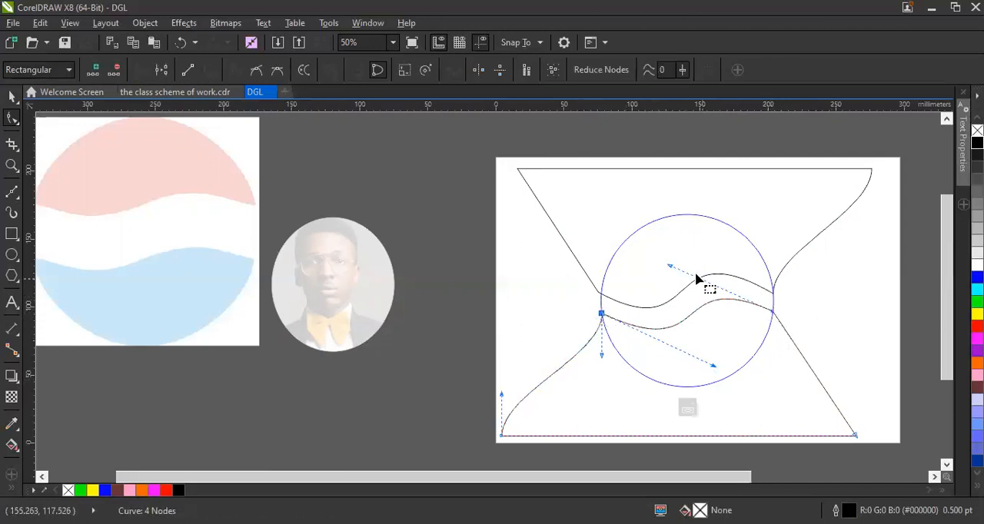
drag(669, 266, 671, 259)
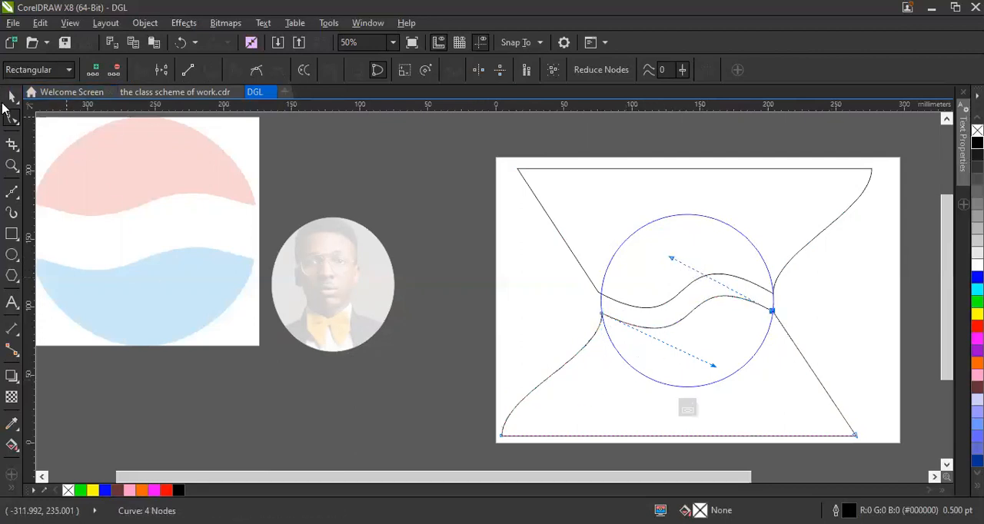
Close the PowerClip editing mode to clip the reshaped lower wave to the circle.
click(13, 98)
click(705, 274)
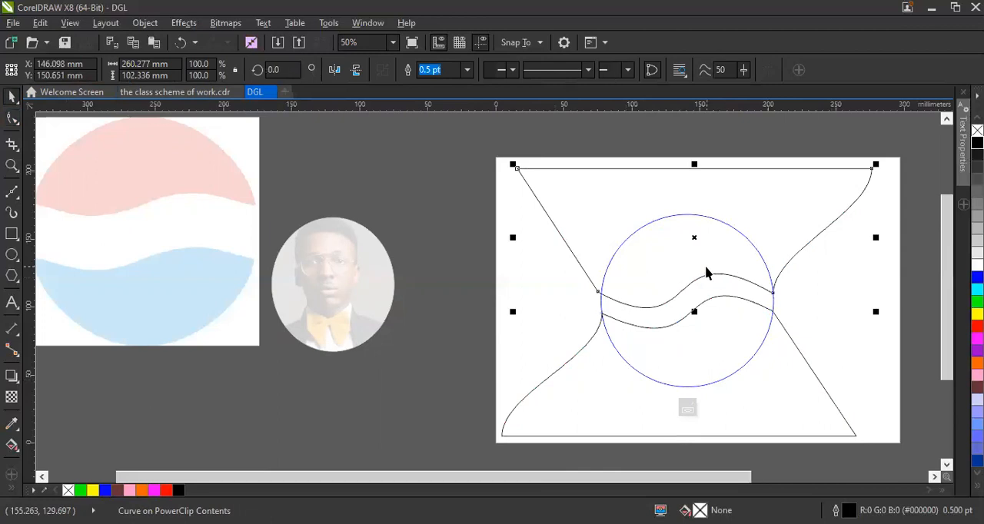
right_click(706, 270)
click(778, 157)
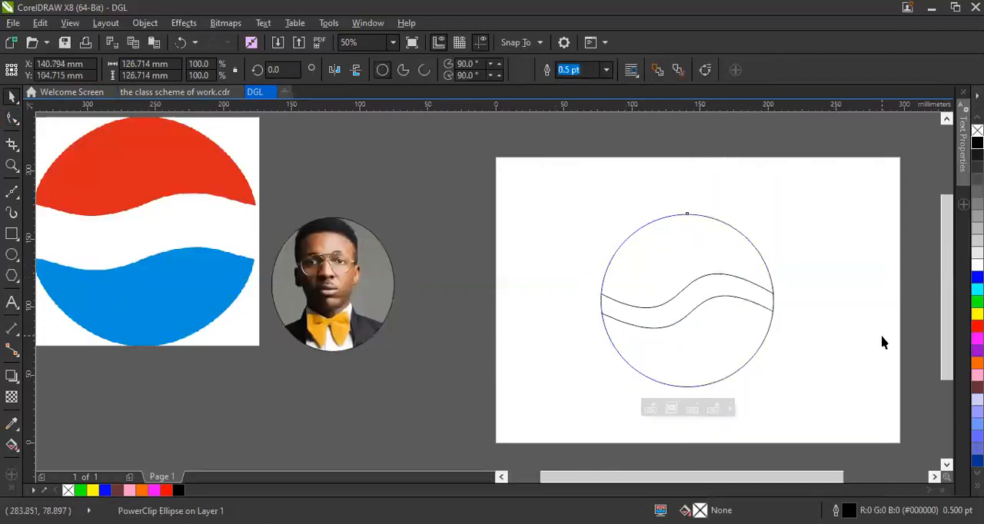
Open the circle's PowerClip contents for editing and fill the upper wave shape with red (#FF0000).
click(673, 284)
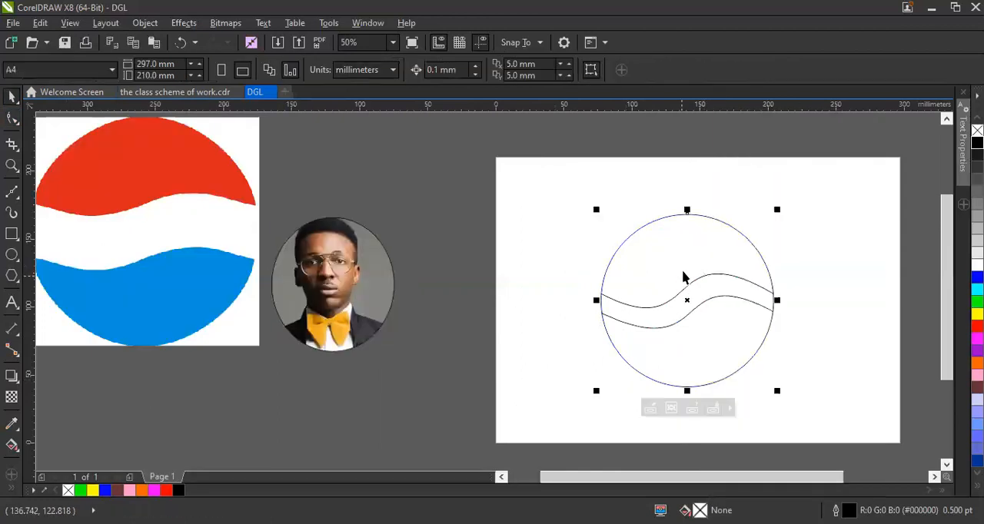
right_click(683, 277)
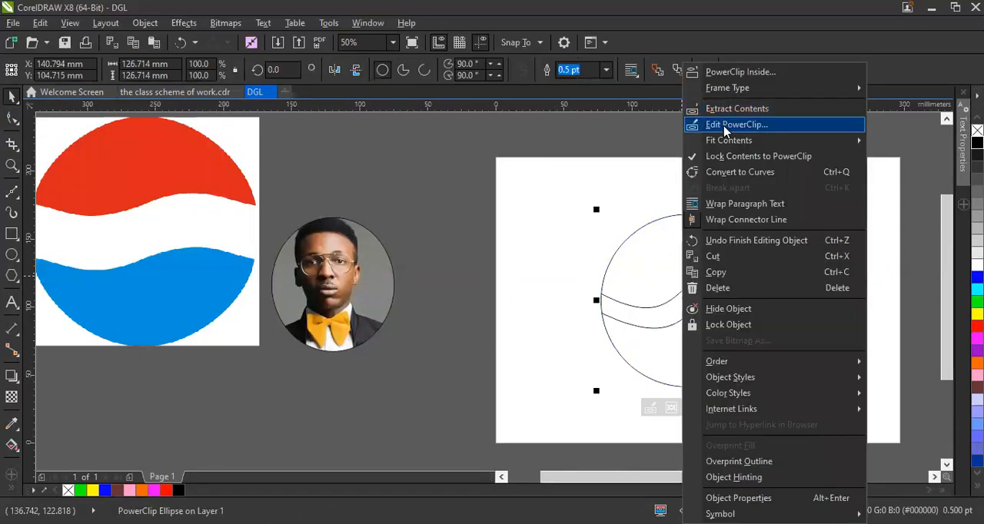
click(724, 129)
click(737, 231)
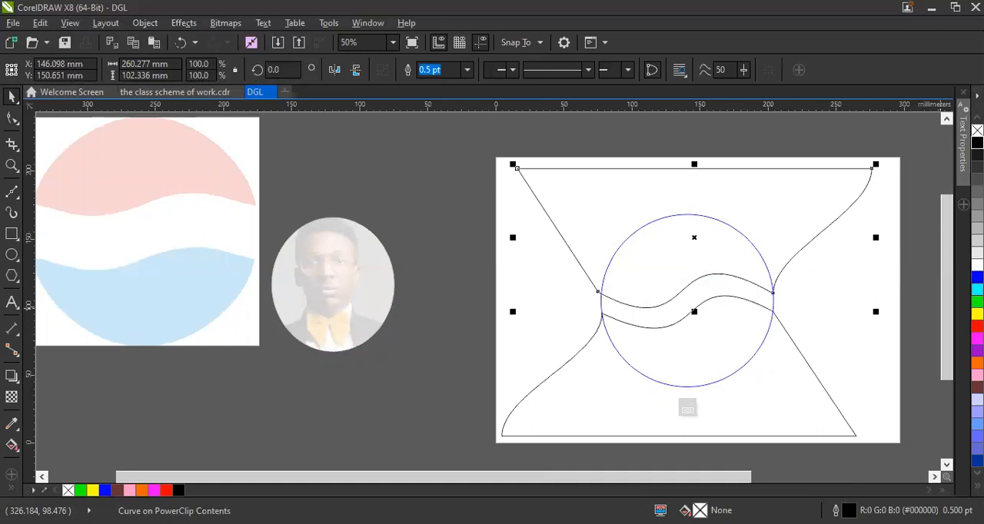
click(977, 325)
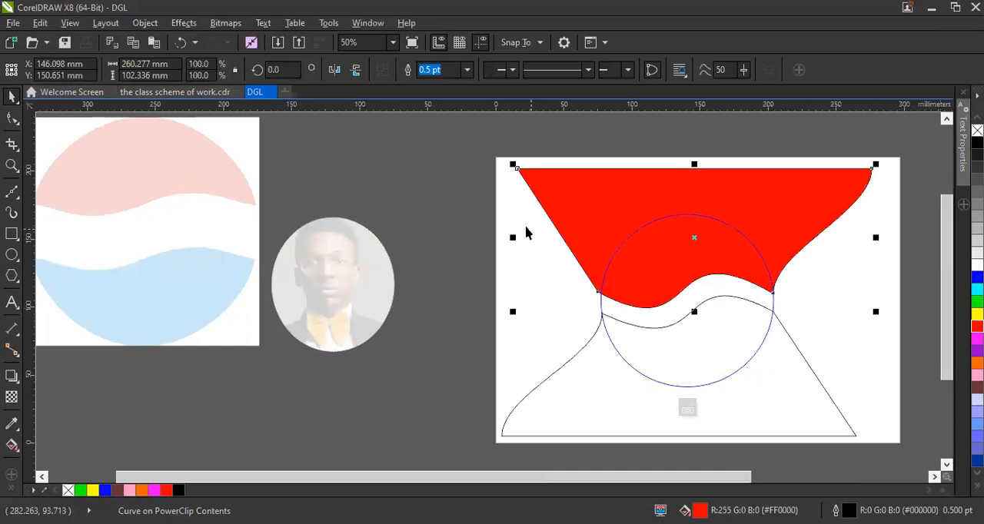
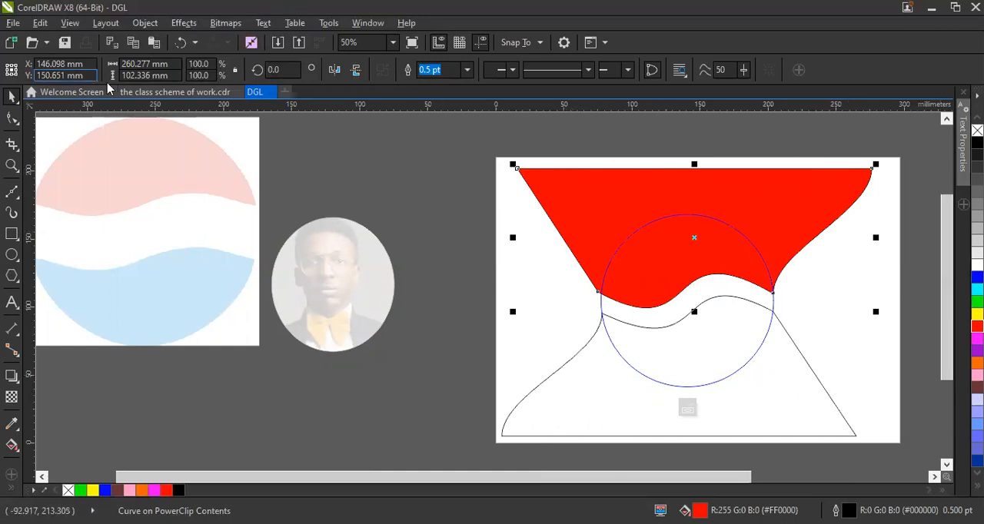
Try 12 pt and 36 pt outlines on the red upper wave shape and settle on no outline.
click(467, 71)
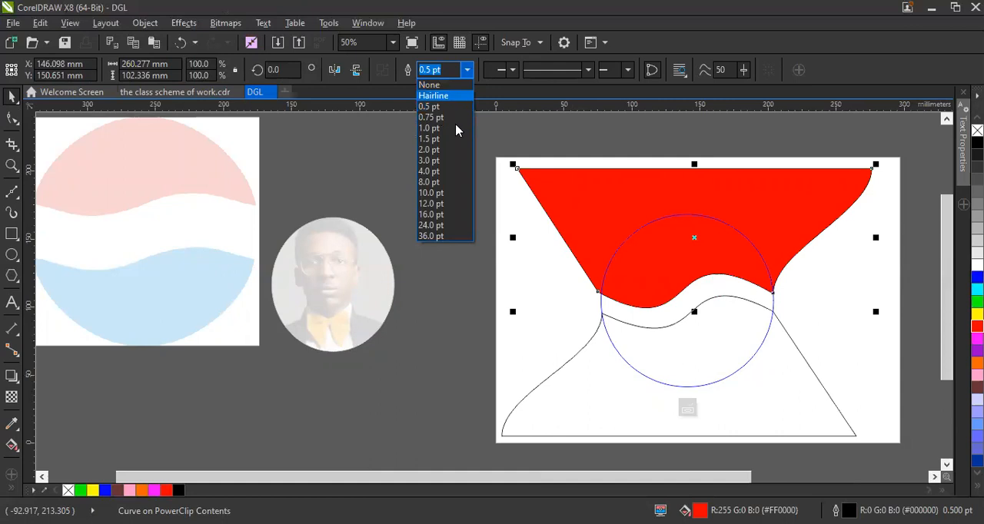
click(458, 204)
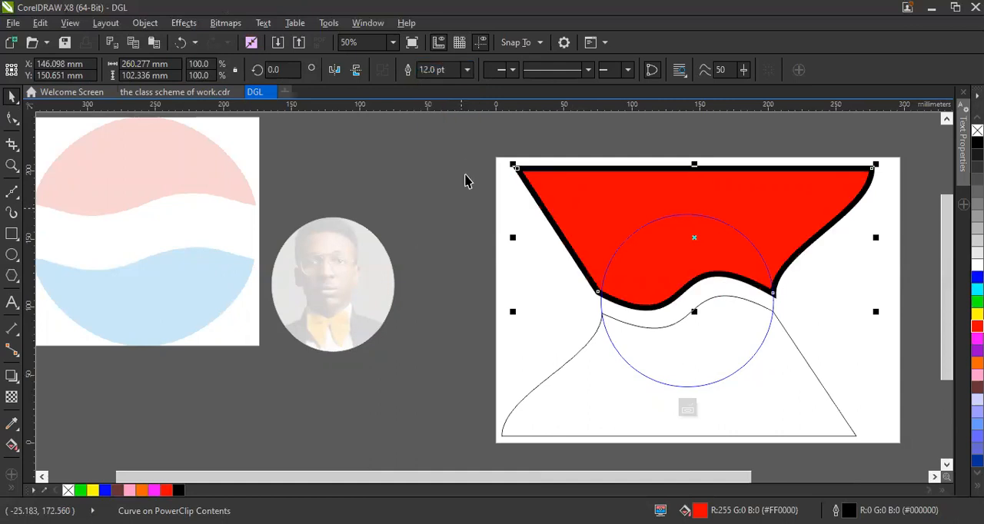
click(466, 73)
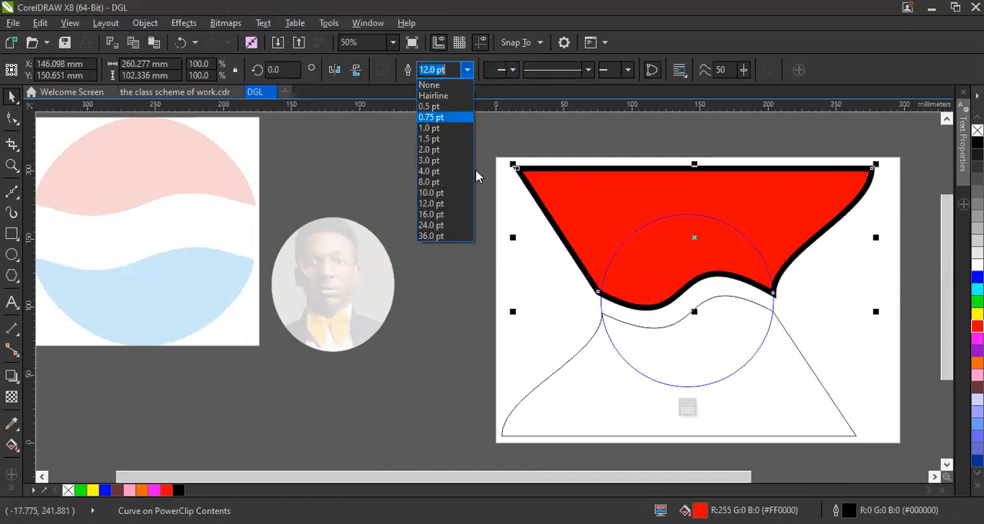
click(461, 240)
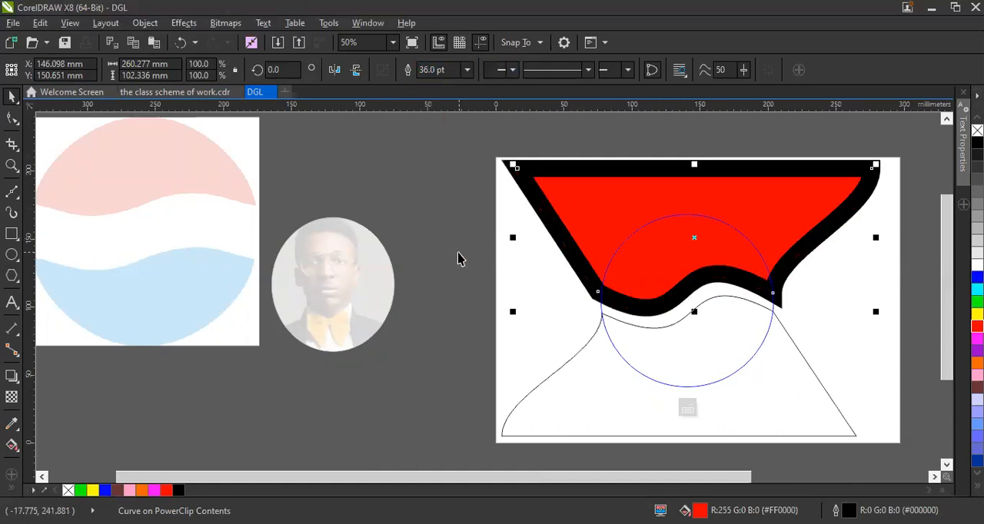
click(467, 71)
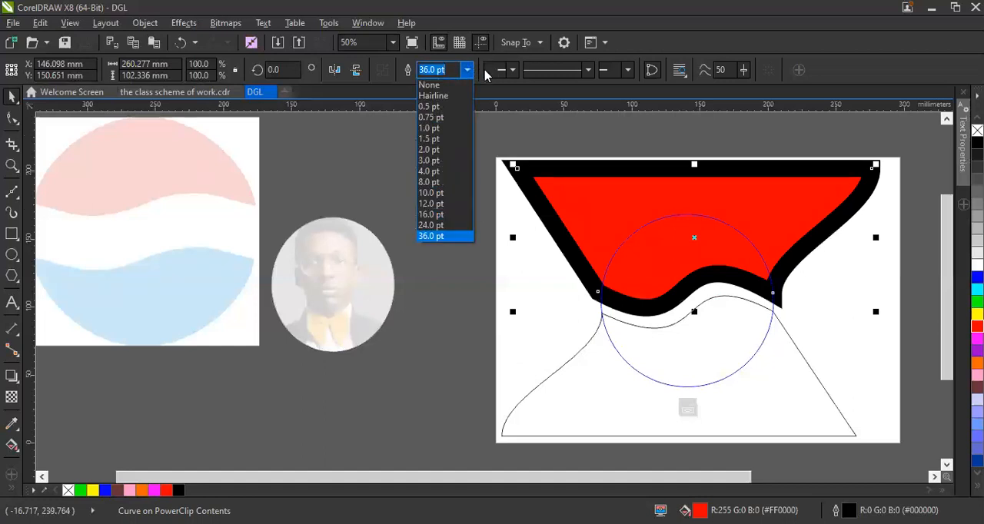
click(450, 86)
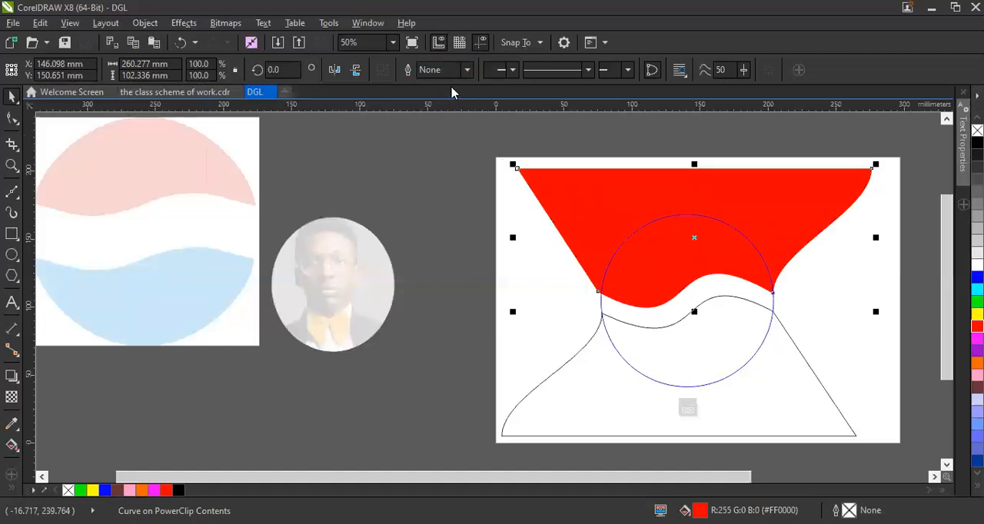
Fill the lower wave shape with blue (#0000FF) and remove its outline.
click(671, 353)
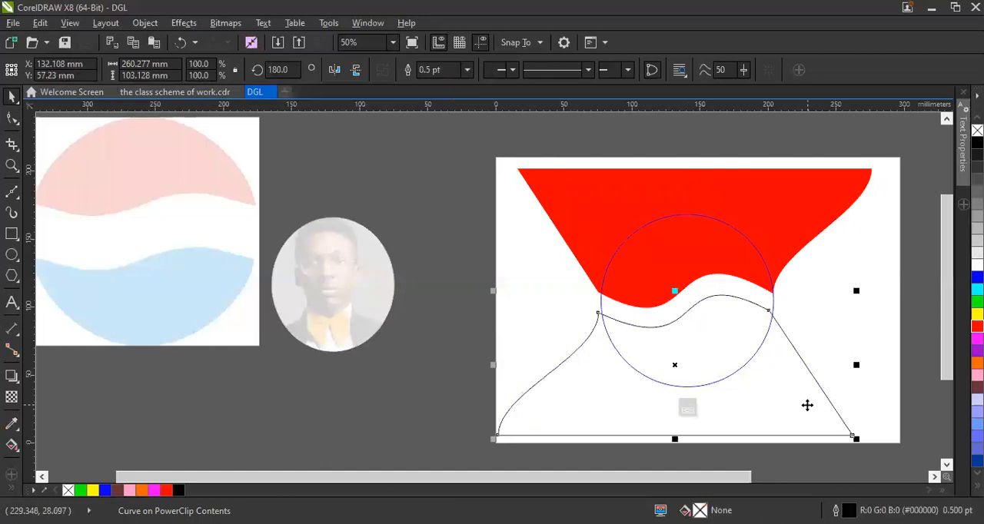
drag(807, 401, 811, 400)
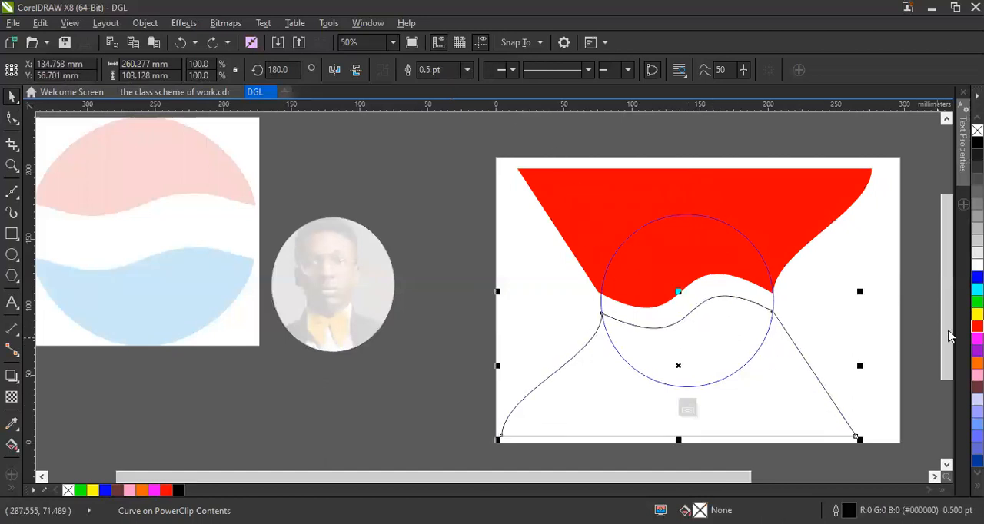
click(976, 276)
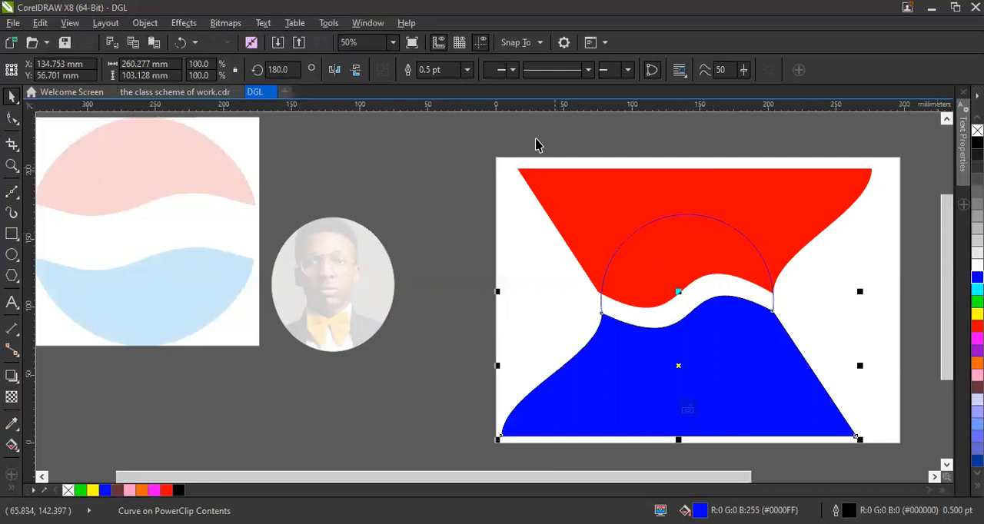
click(466, 70)
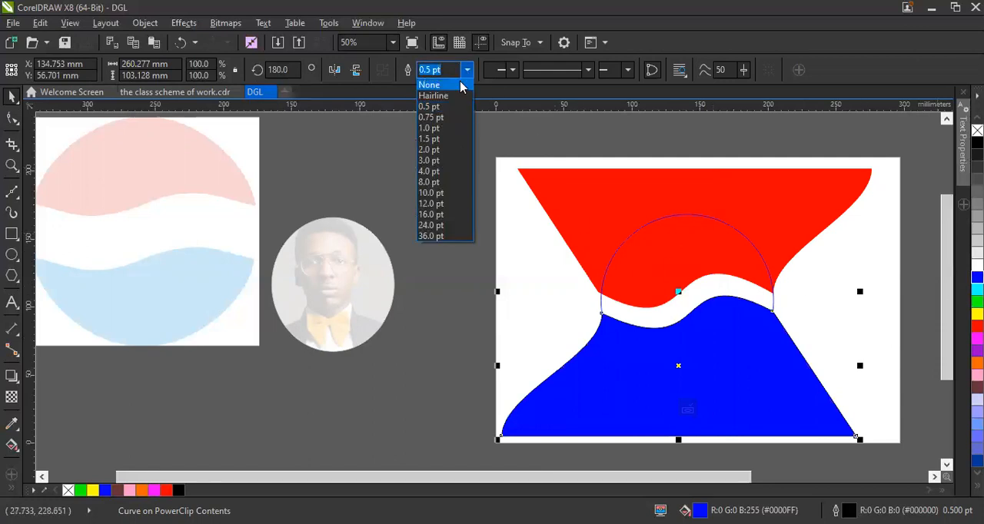
click(461, 83)
Finish editing the PowerClip contents so the red and blue waves are clipped to the circle.
click(676, 281)
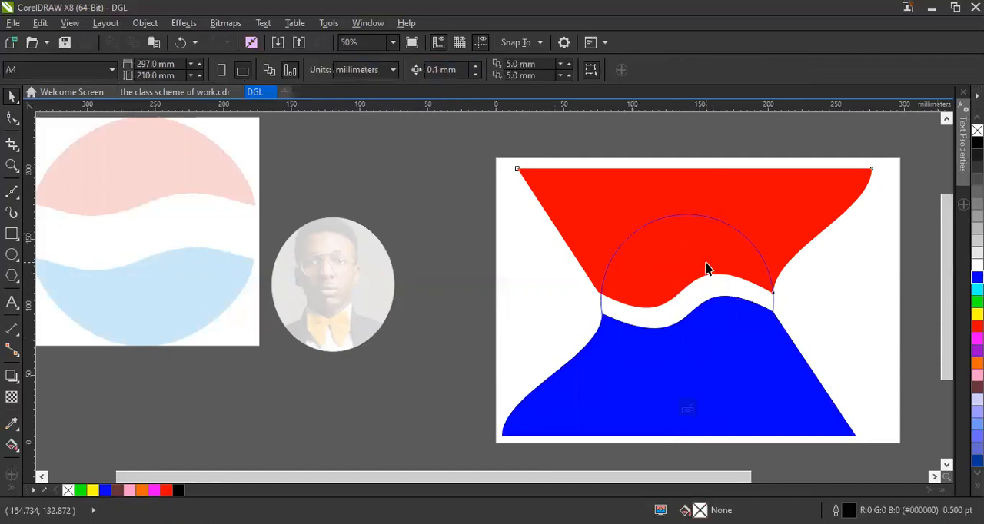
right_click(707, 268)
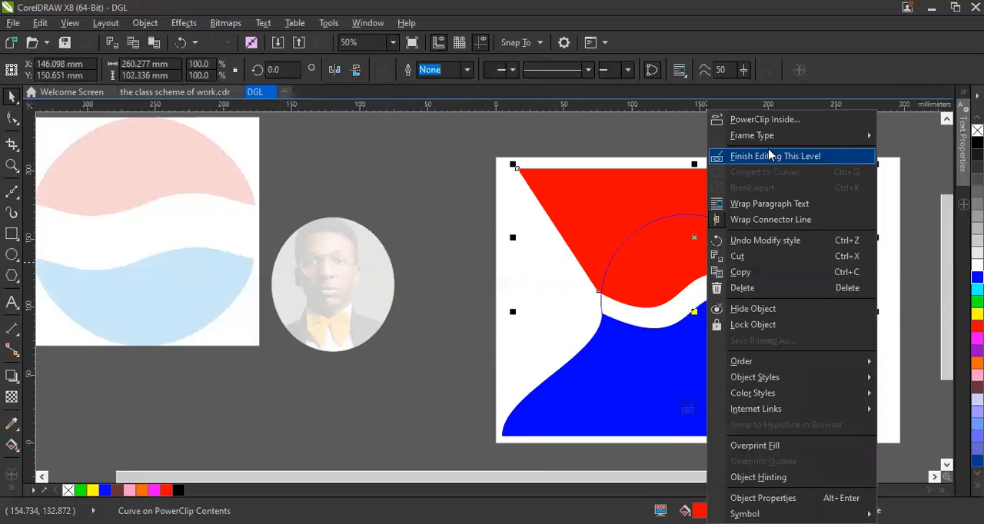
click(769, 159)
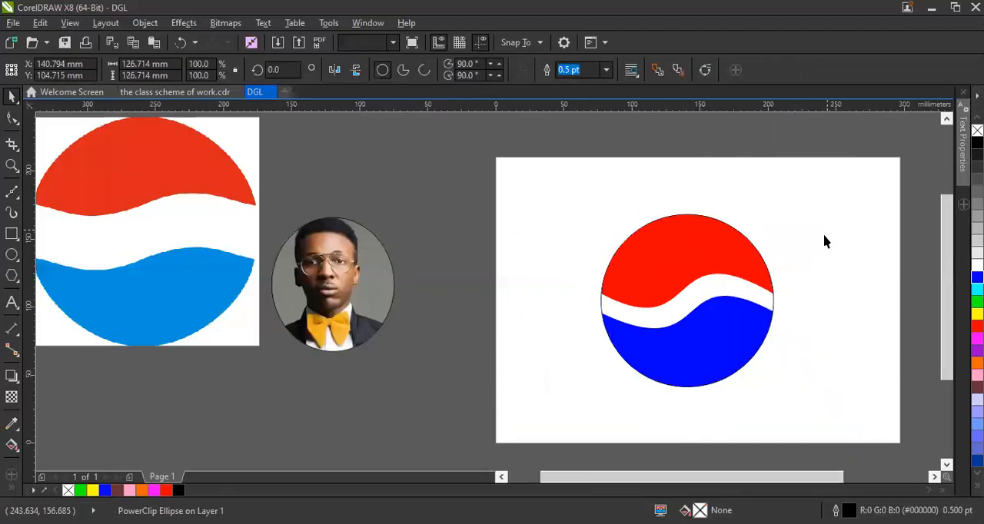
Fill the PowerClip circle with white (#FFFFFF) and remove its outline.
click(765, 296)
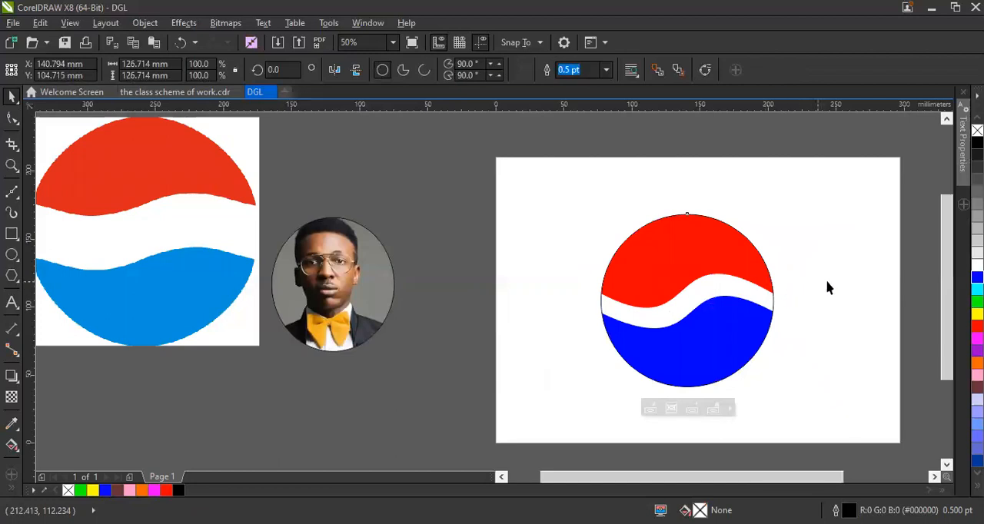
click(719, 295)
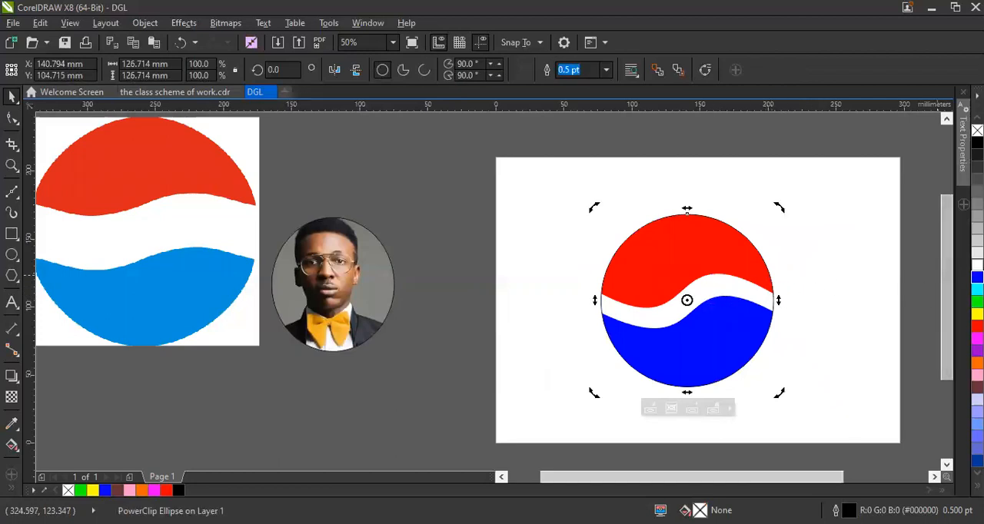
right_click(977, 130)
click(869, 298)
click(694, 283)
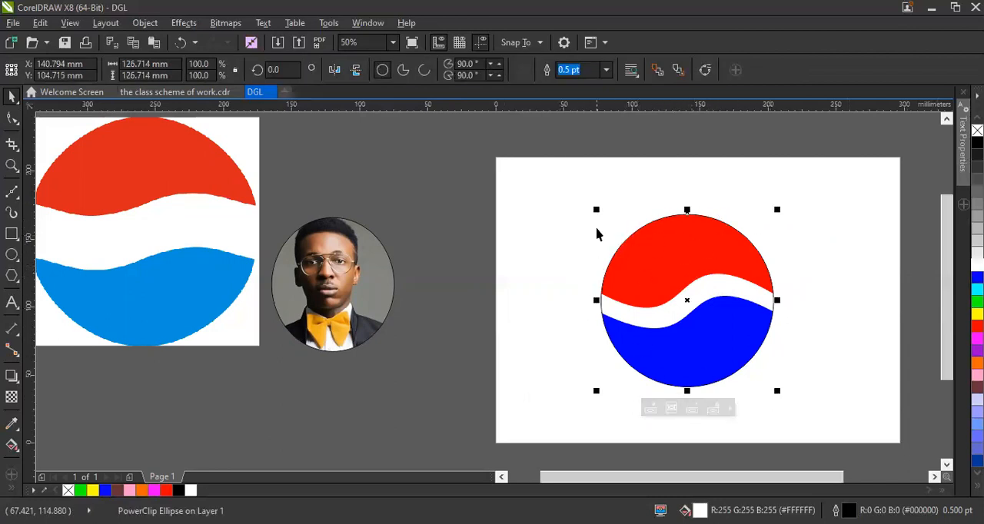
click(605, 70)
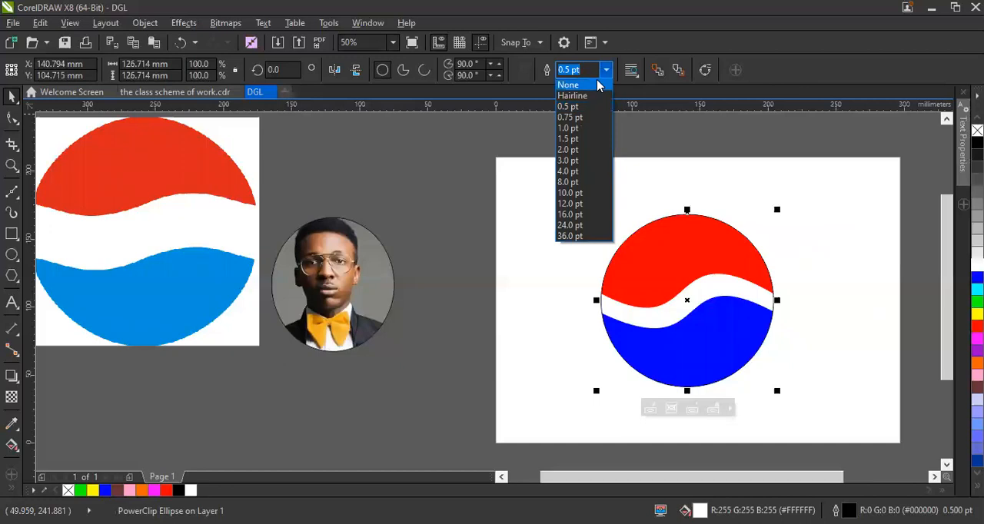
click(600, 85)
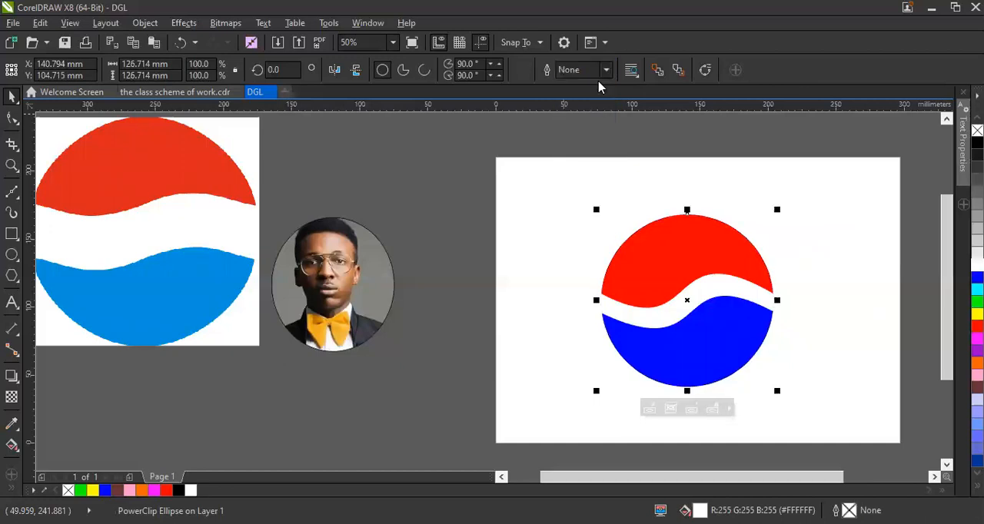
Move the finished Pepsi logo off the page, scale it down and place it just below the reference bitmap.
click(629, 155)
drag(659, 270, 418, 228)
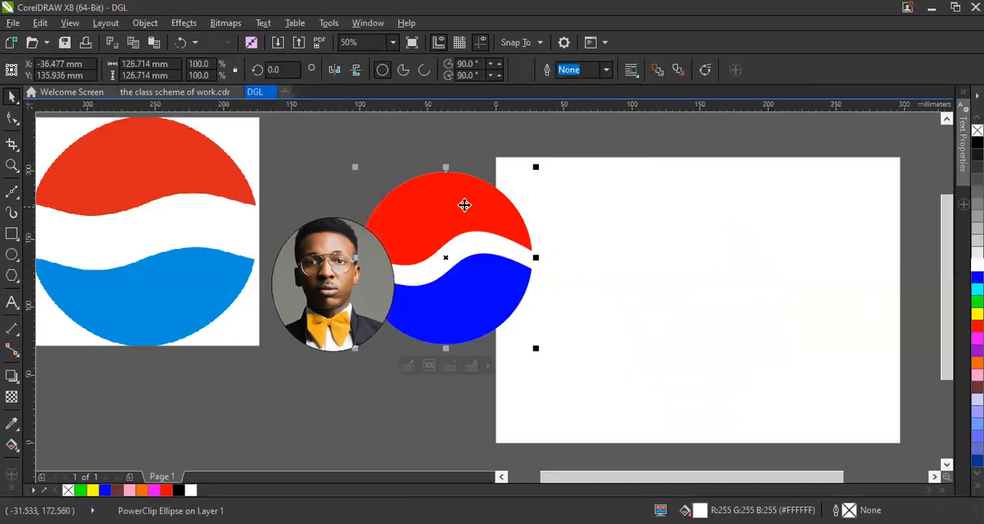
drag(535, 166, 476, 226)
drag(419, 280, 186, 400)
key(Escape)
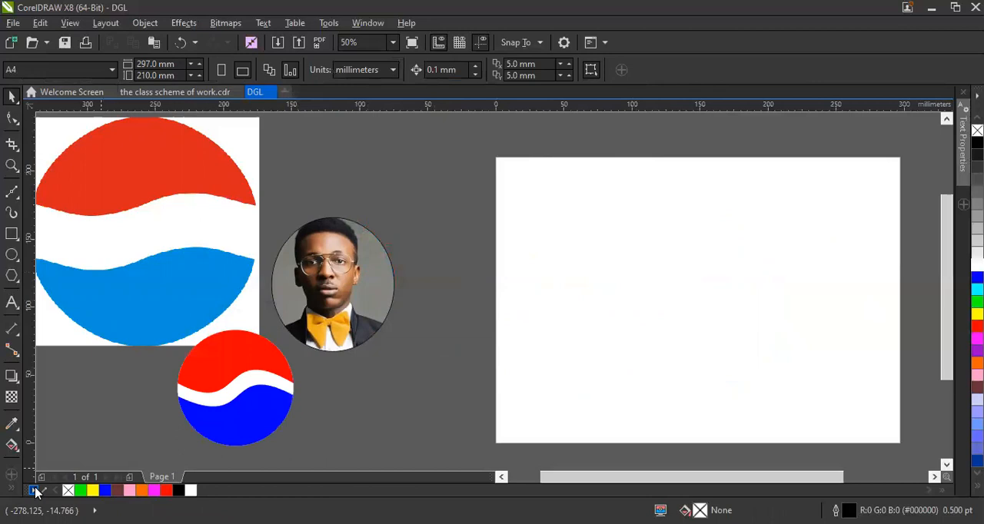
Copy the GTBank logo bitmap from the class scheme of work.cdr document and paste it into DGL.
click(159, 93)
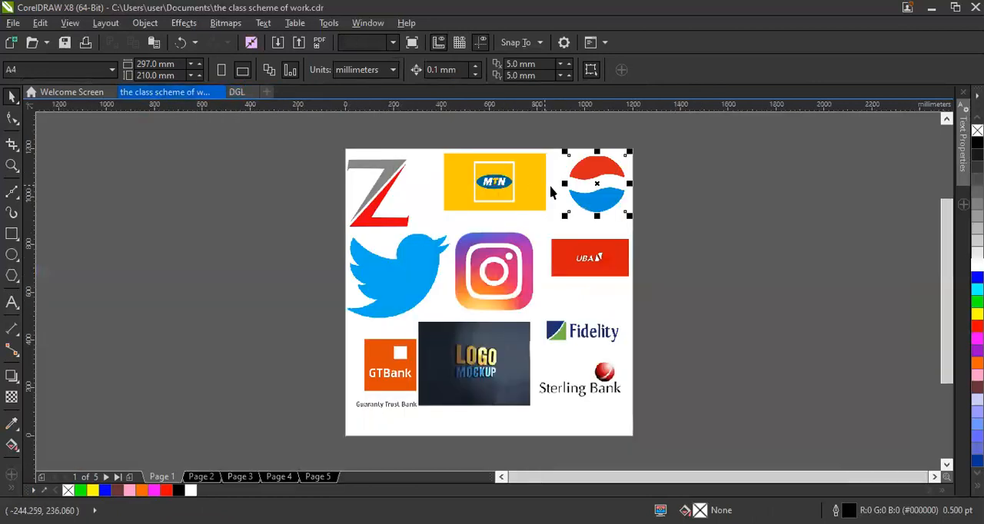
click(402, 384)
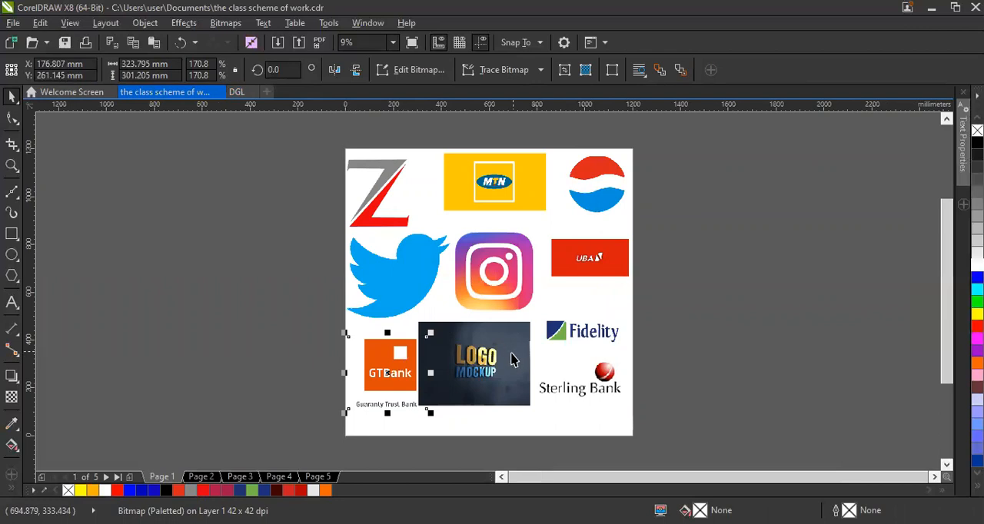
click(243, 93)
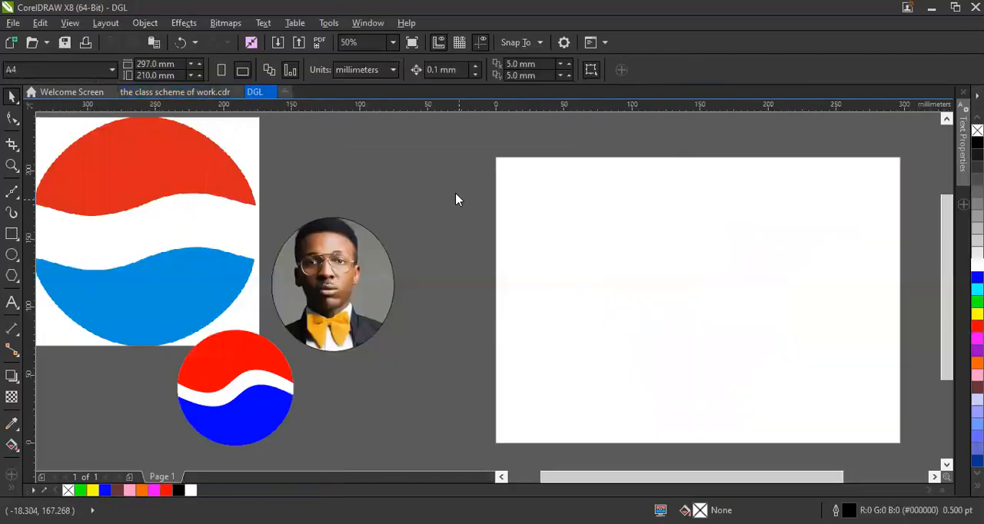
key(ctrl+v)
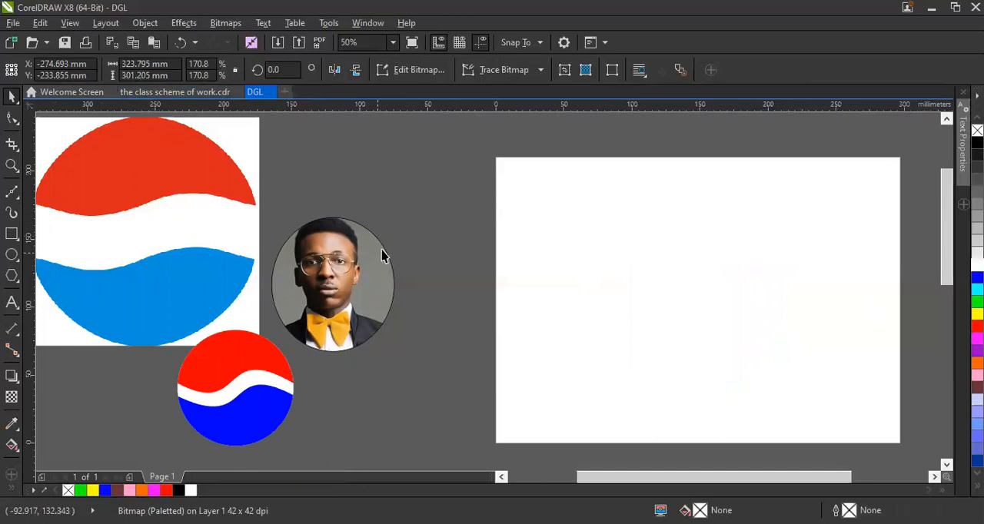
Scale the pasted GTBank bitmap down to about 118 × 109 mm and place it just beyond the page's right edge.
click(392, 42)
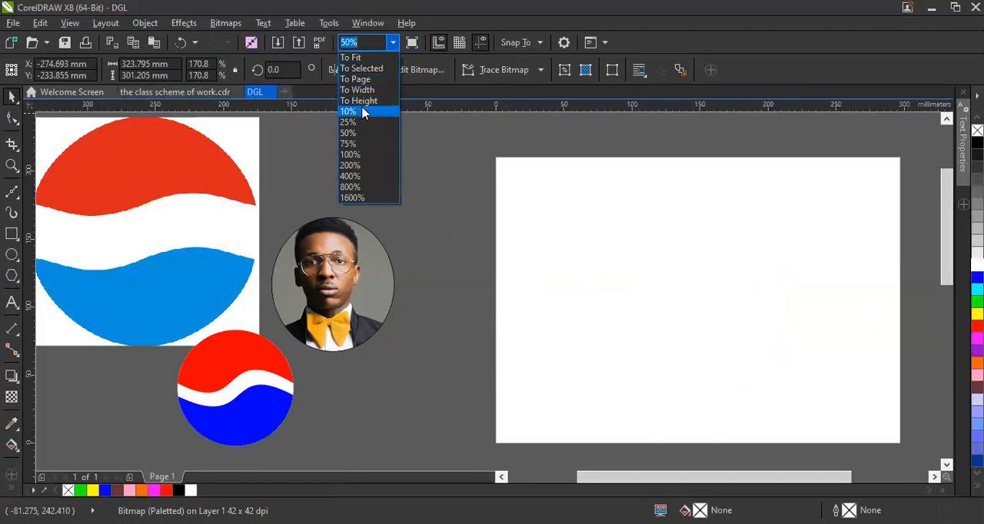
click(364, 113)
drag(433, 383, 609, 284)
click(393, 42)
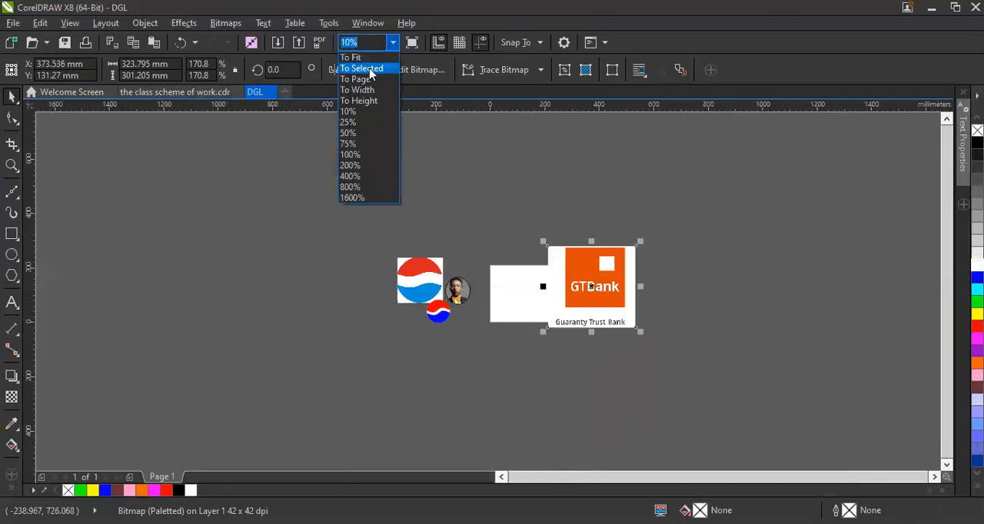
click(357, 79)
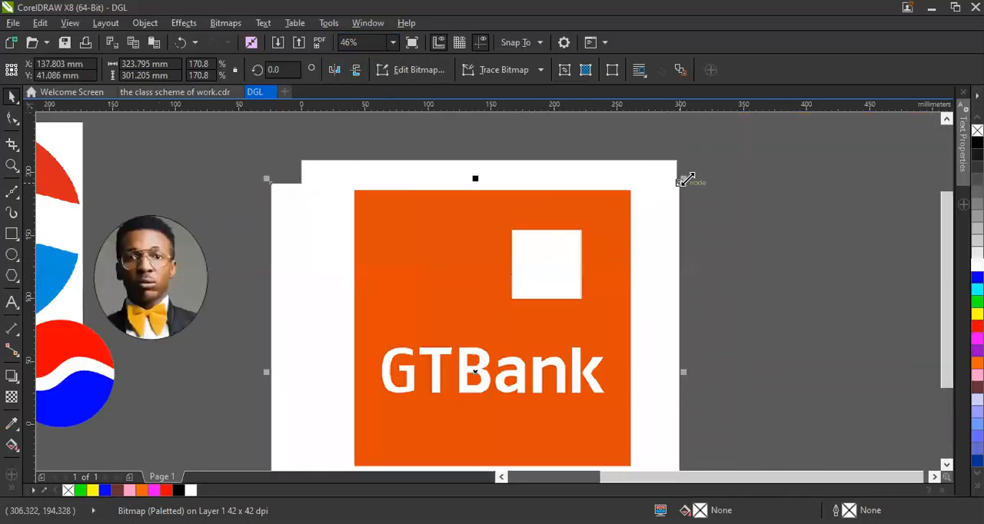
drag(678, 183, 428, 386)
drag(413, 439, 887, 216)
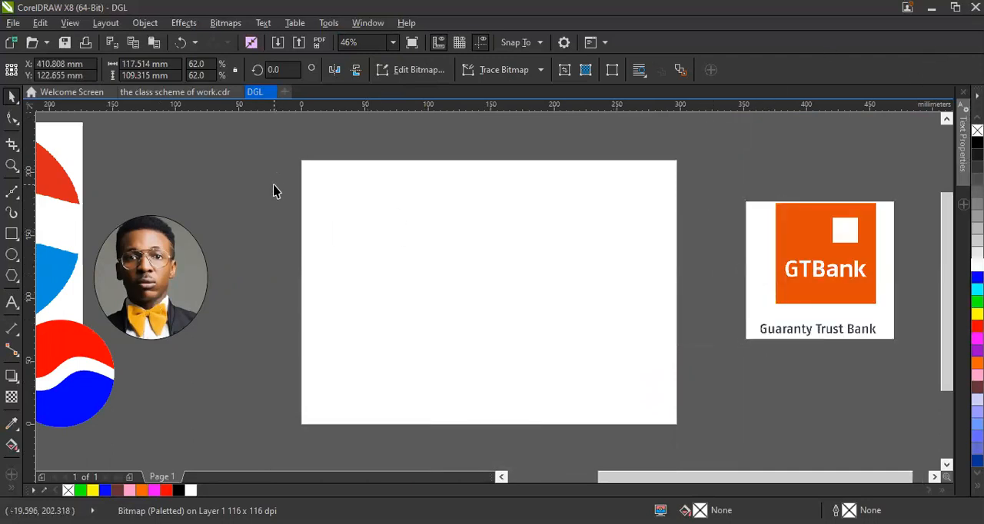
Draw a square about 96 mm wide near the middle of the page as the GTBank logo's body.
click(704, 288)
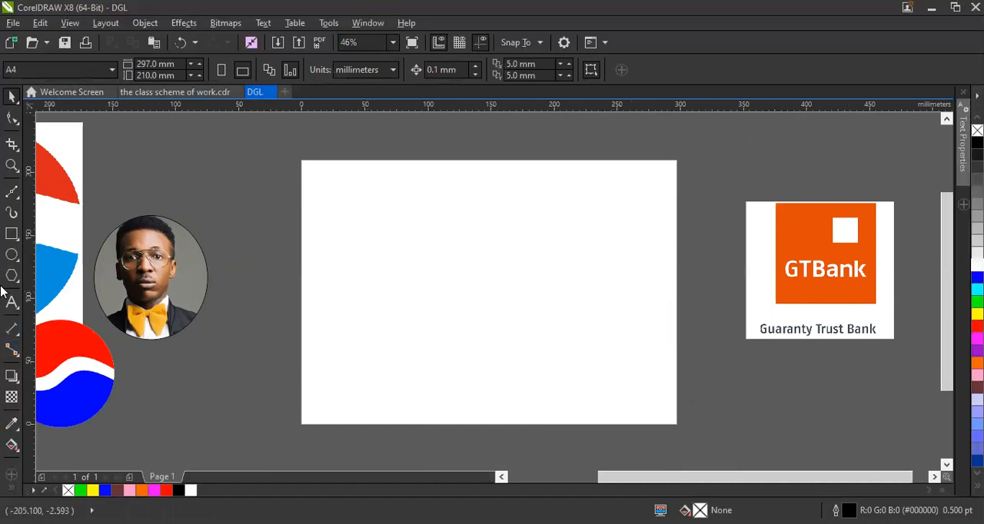
click(13, 234)
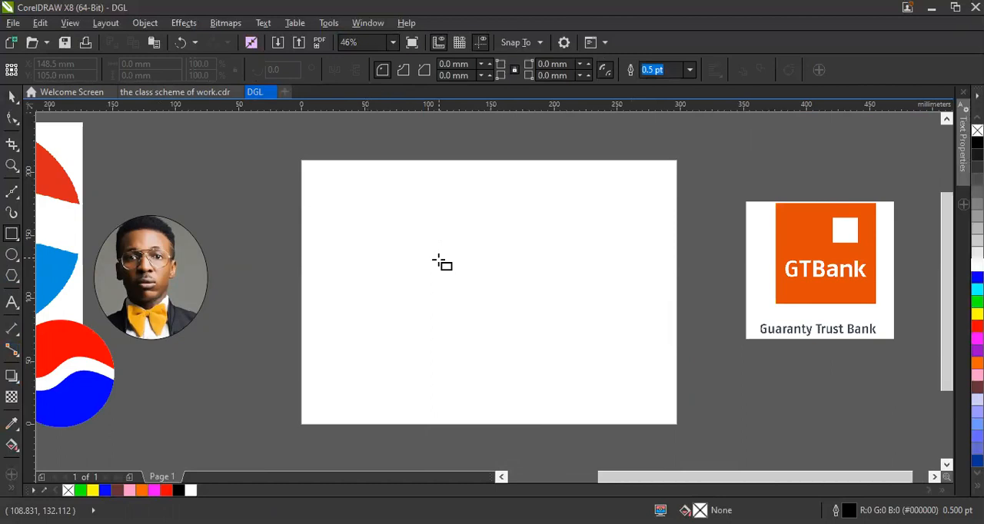
drag(439, 228, 563, 338)
click(10, 94)
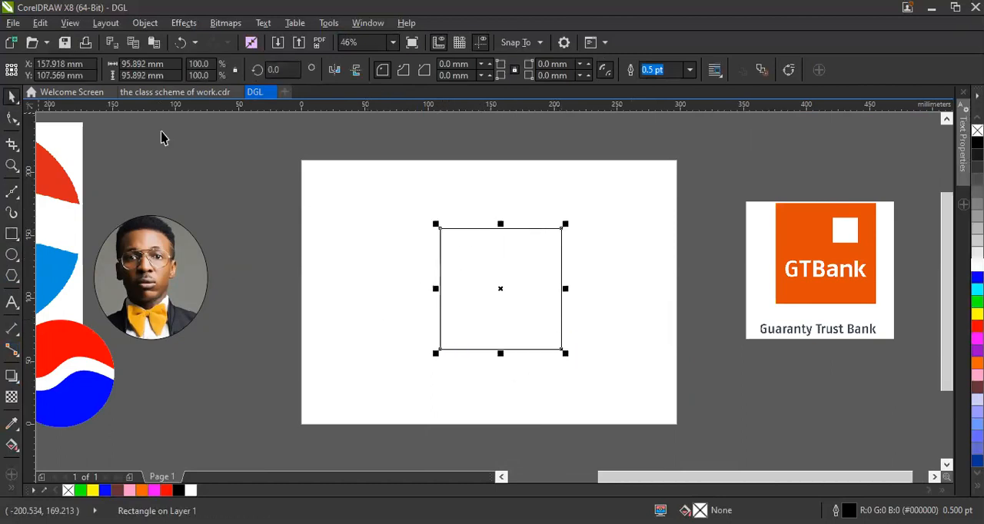
click(680, 223)
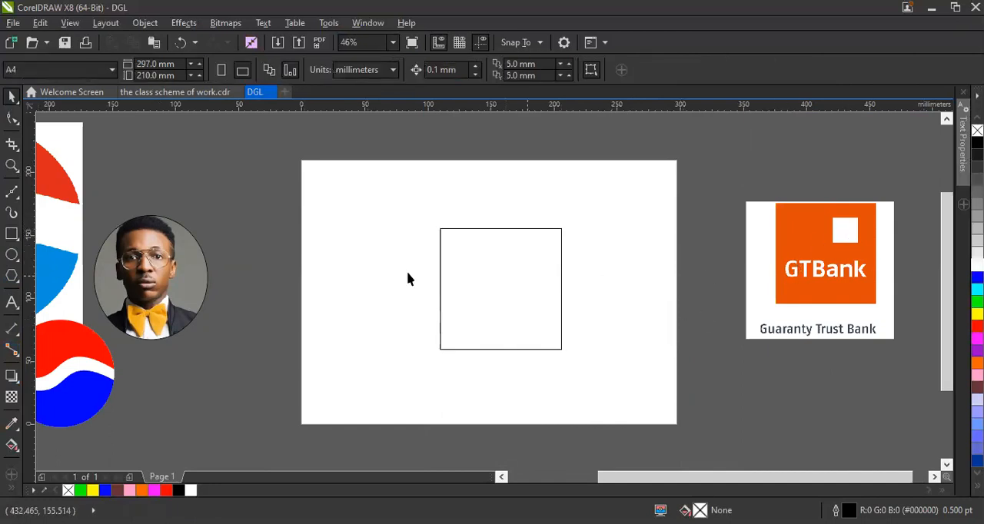
Draw a small square about 18 mm wide inside the large square, near its upper-right corner.
click(8, 235)
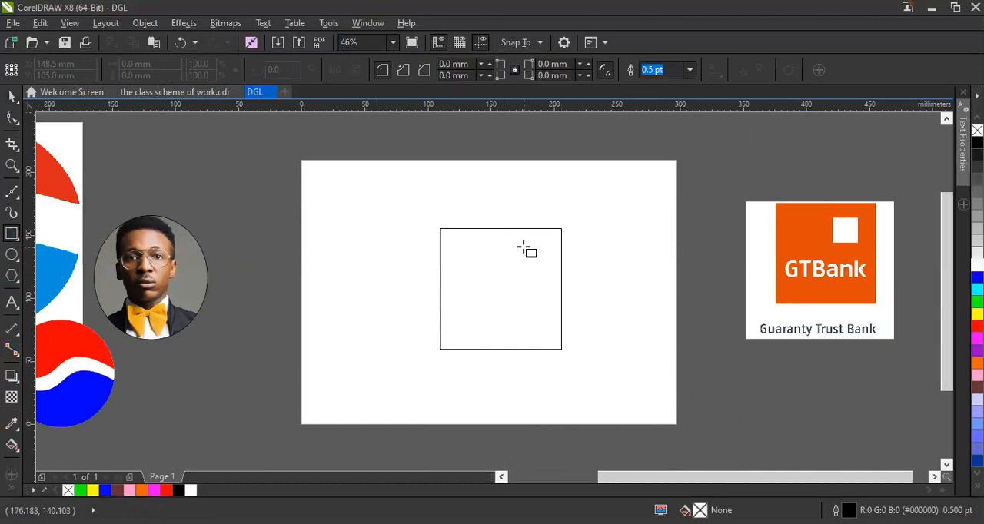
drag(522, 247, 532, 268)
click(11, 97)
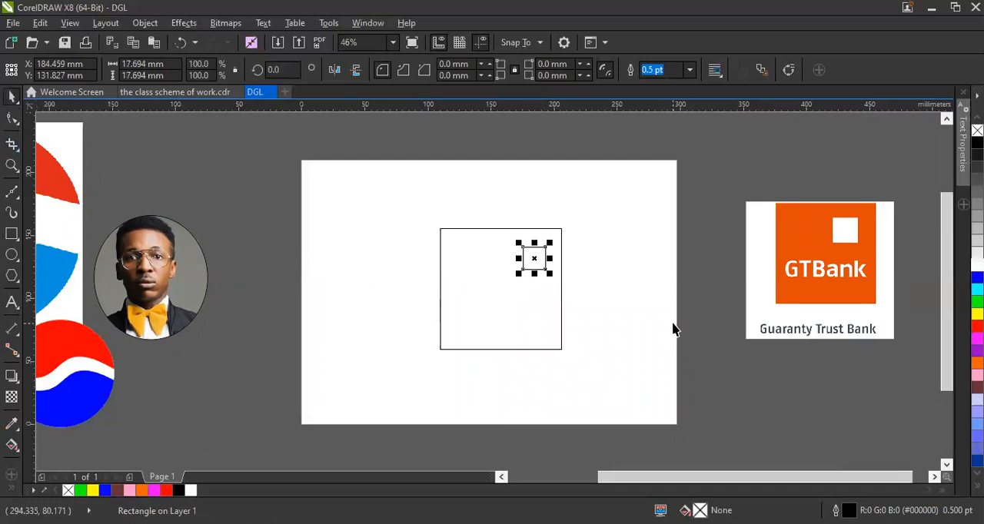
click(673, 329)
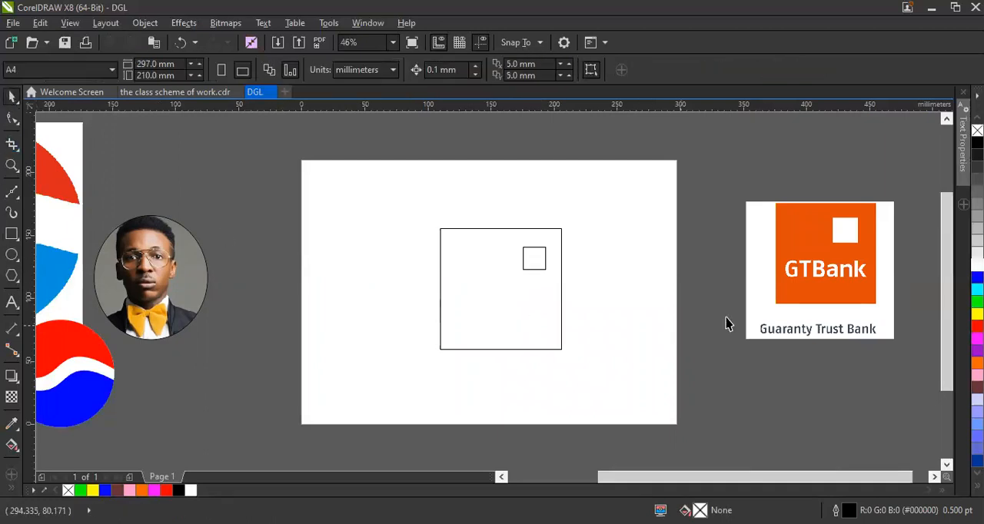
Add the artistic text "GTBank" in Arial 24 pt on the page, below and left of the large square.
click(12, 302)
click(350, 387)
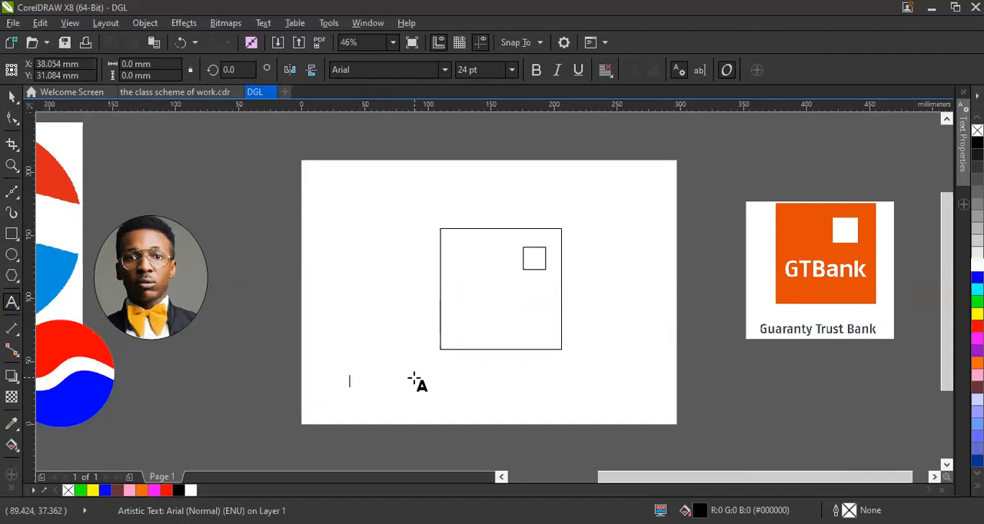
key(Escape)
key(BackSpace)
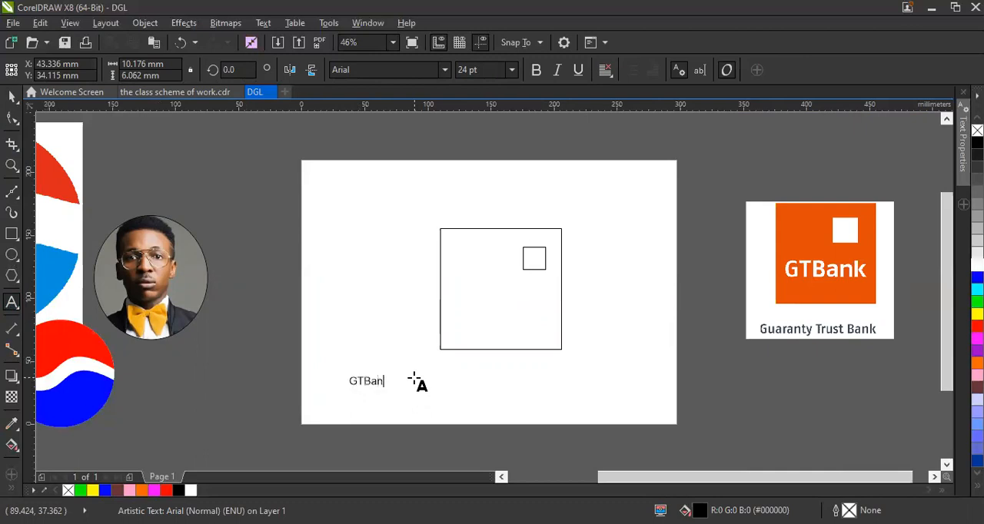
key(Escape)
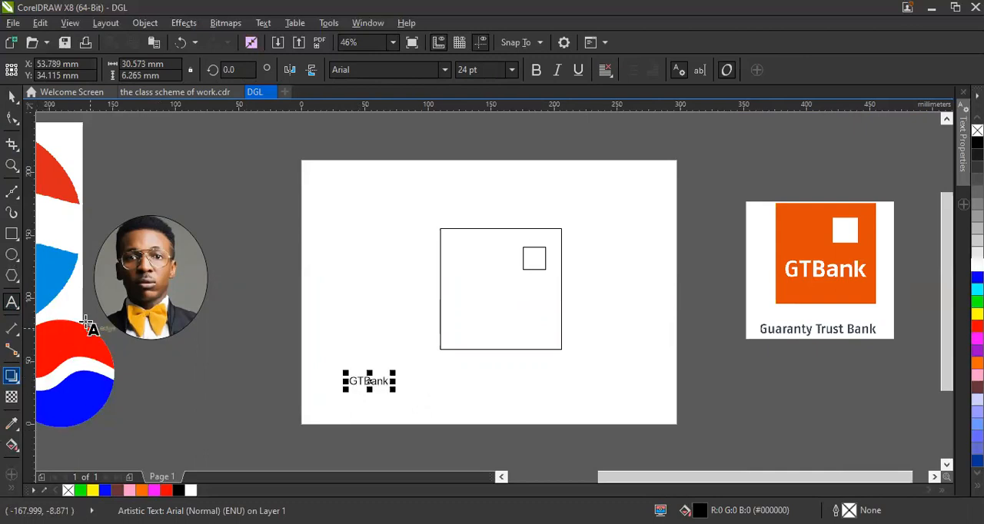
click(18, 96)
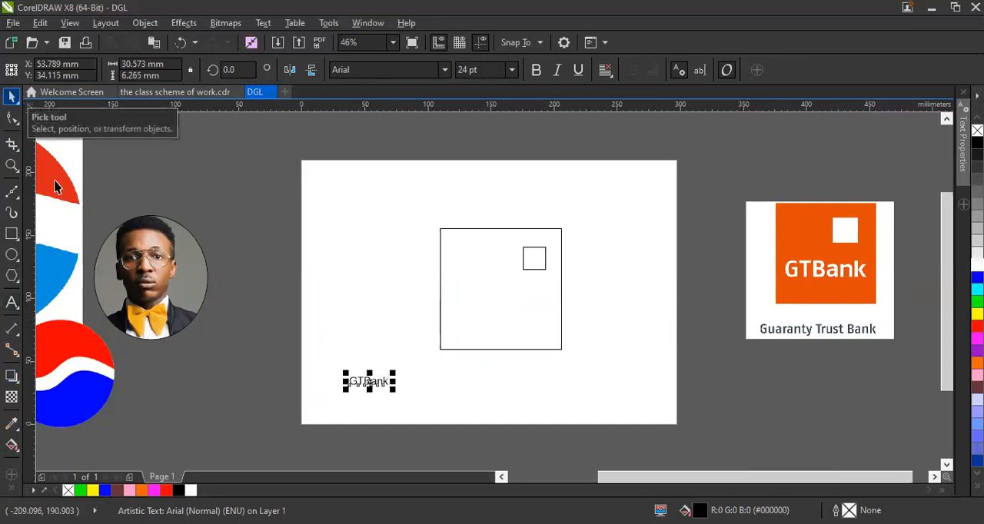
Scale the GTBank text up to about 87 mm wide and place it directly beneath the large square.
drag(395, 371, 474, 357)
click(466, 394)
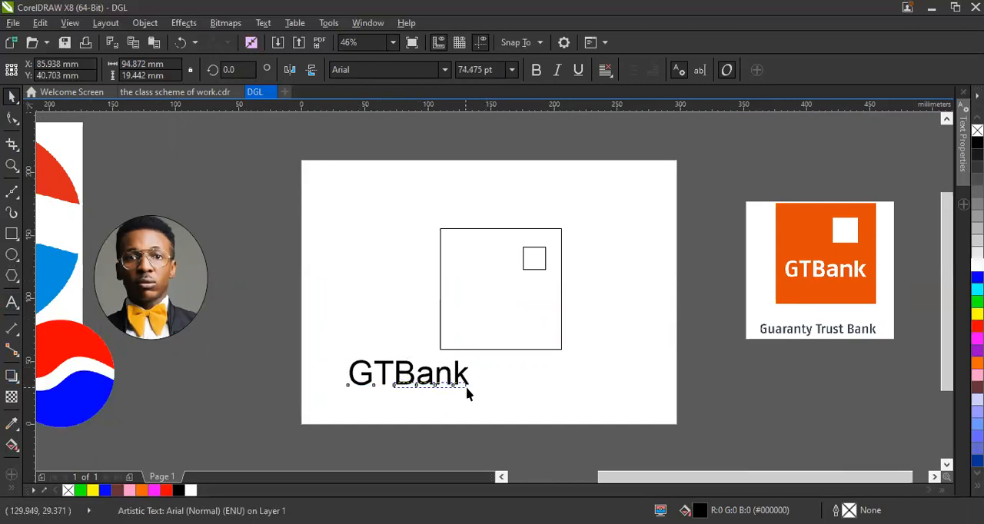
drag(404, 374, 504, 374)
mouse_move(571, 354)
mouse_down()
mouse_move(562, 356)
mouse_move(570, 354)
mouse_up()
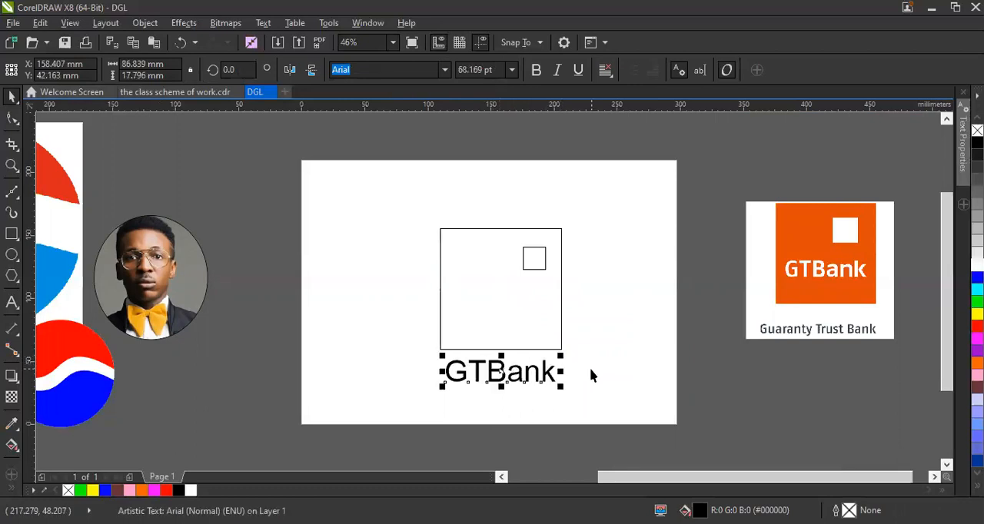
click(705, 309)
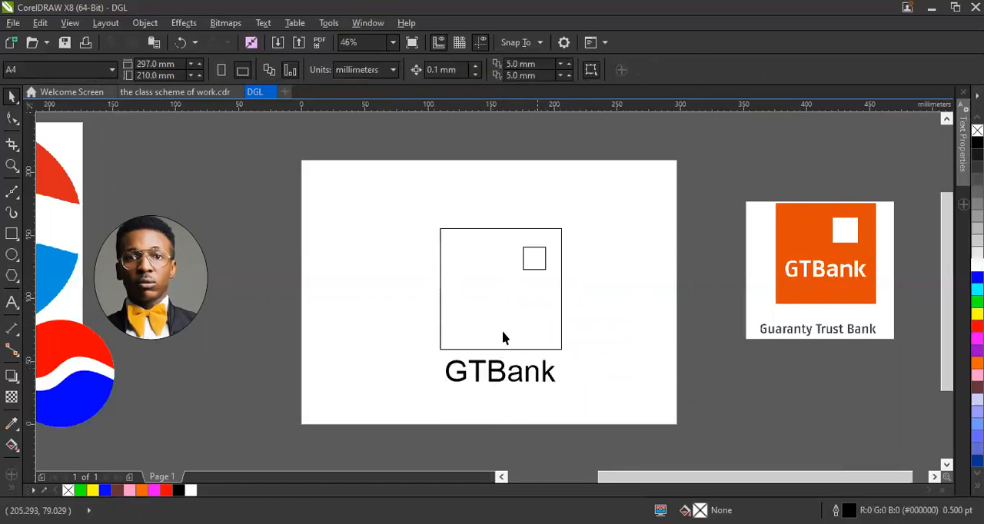
click(501, 350)
click(649, 340)
click(552, 292)
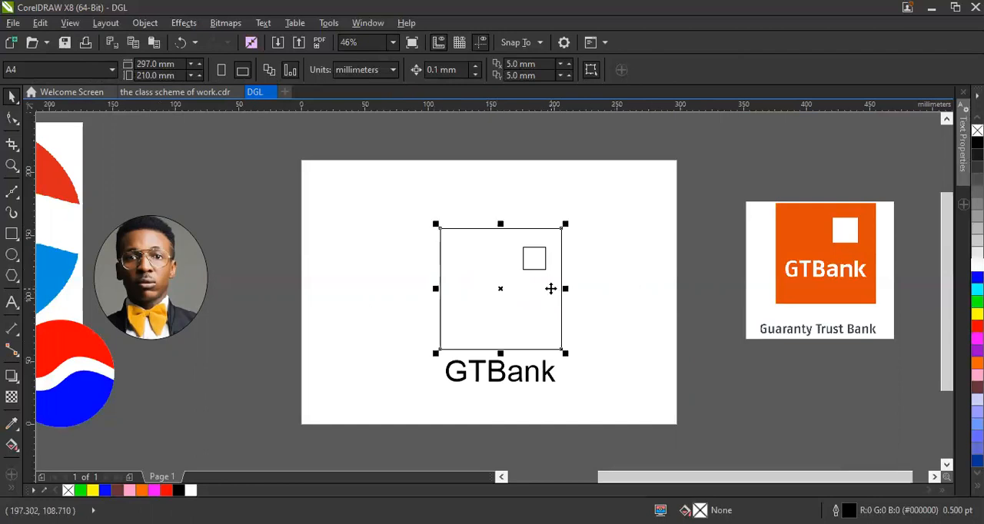
click(630, 298)
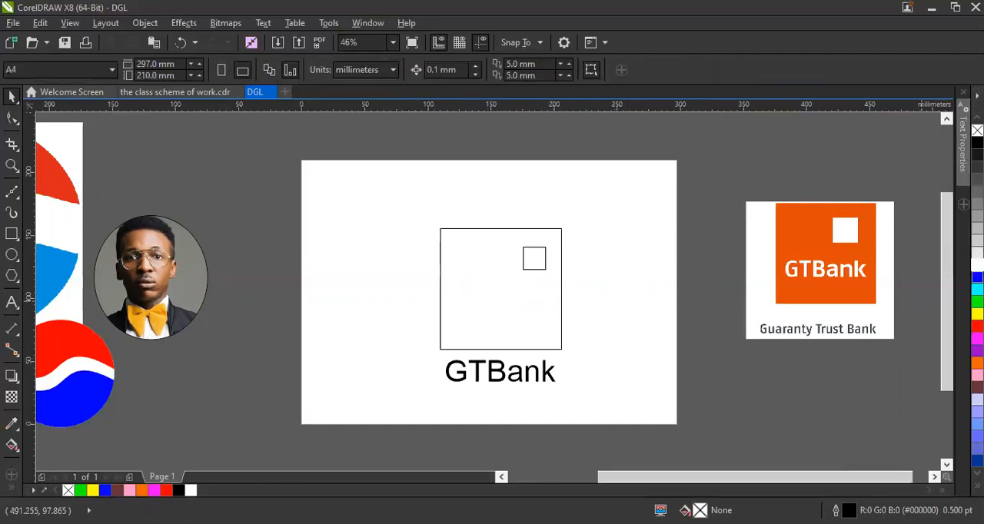
click(977, 278)
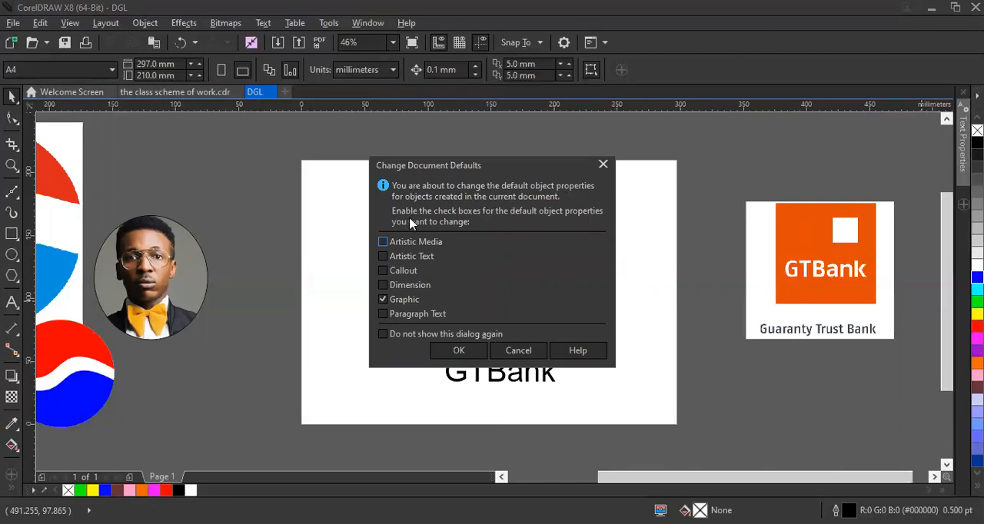
click(604, 166)
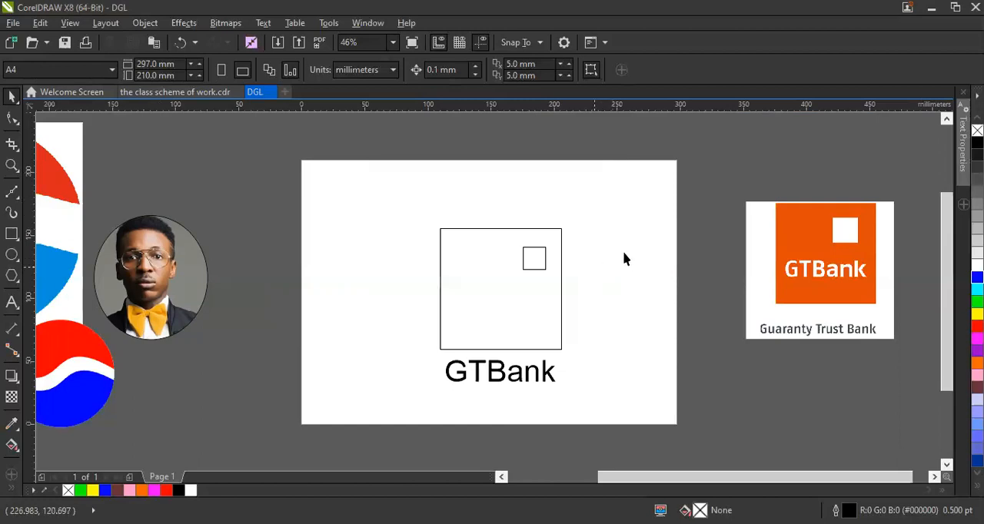
Fill the large square with orange (#FF6600) and the small square inside it with white.
click(481, 292)
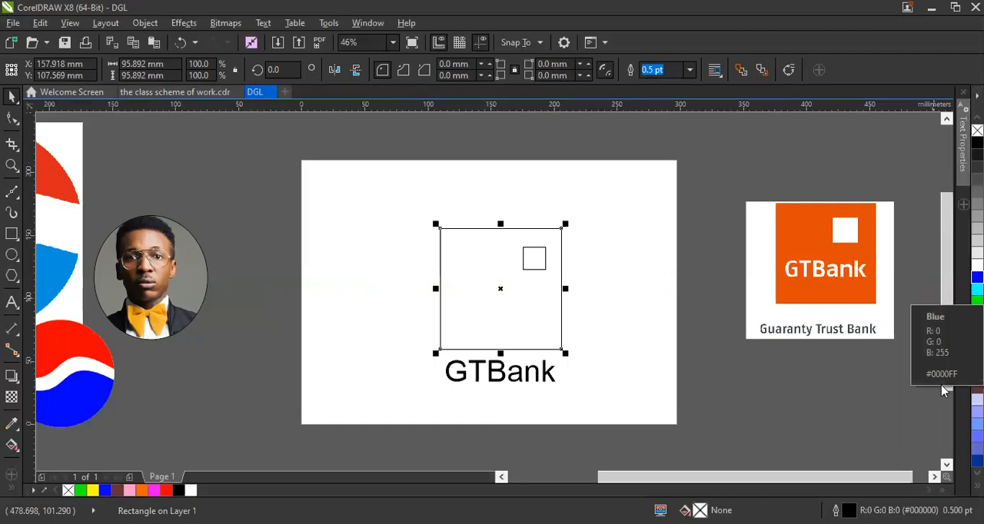
click(977, 363)
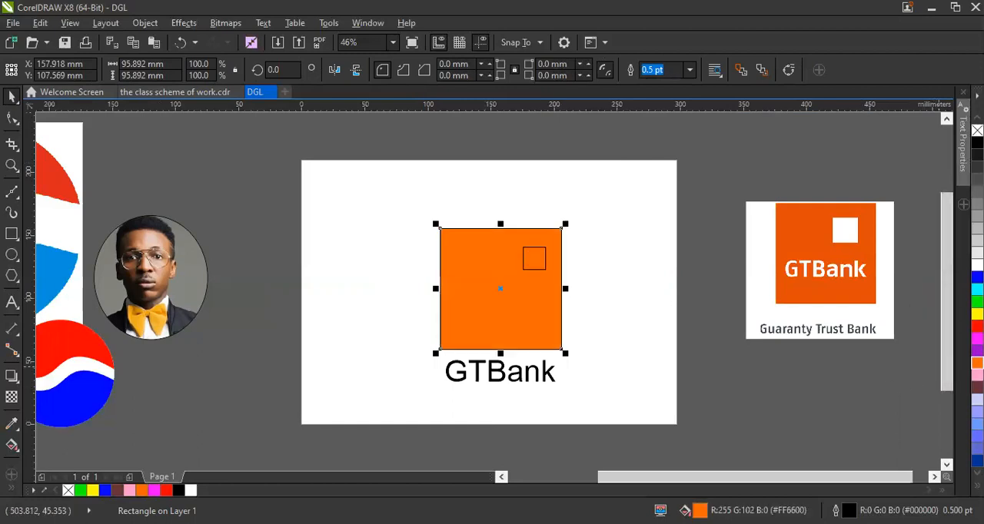
click(751, 379)
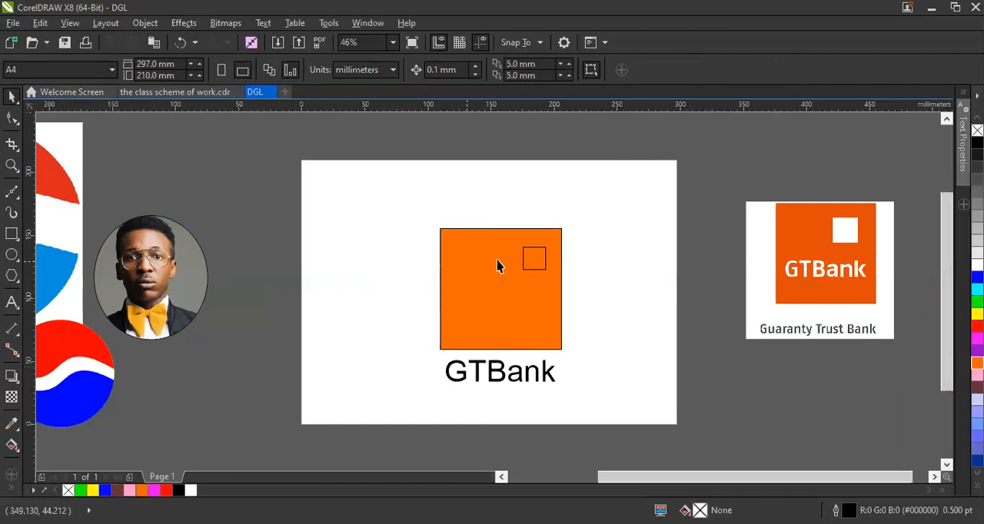
click(541, 266)
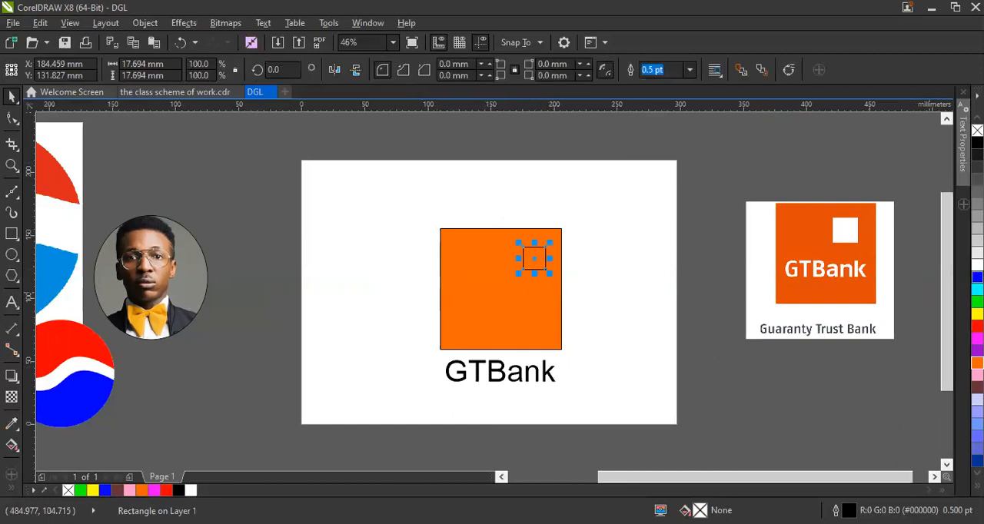
click(976, 265)
click(784, 362)
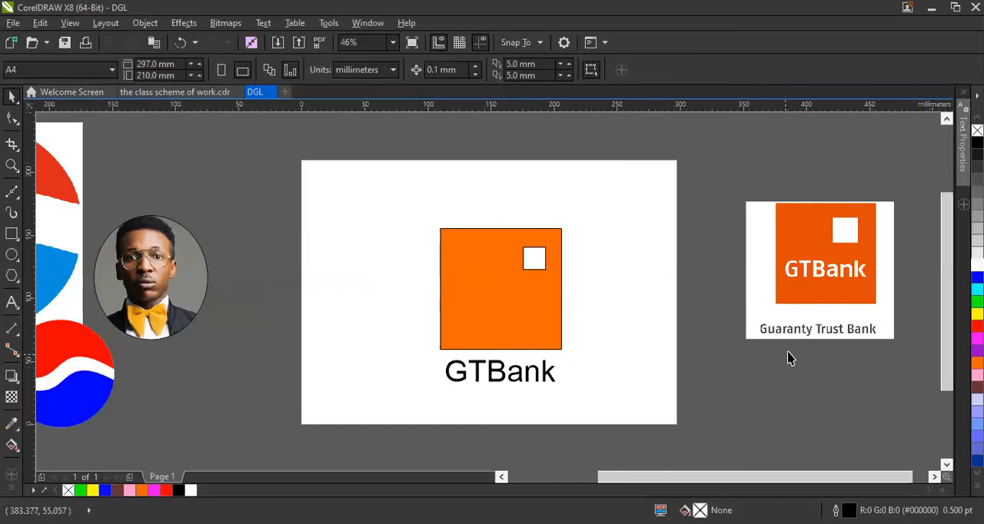
Try a white fill on the GTBank text beneath the square, and undo it.
click(494, 374)
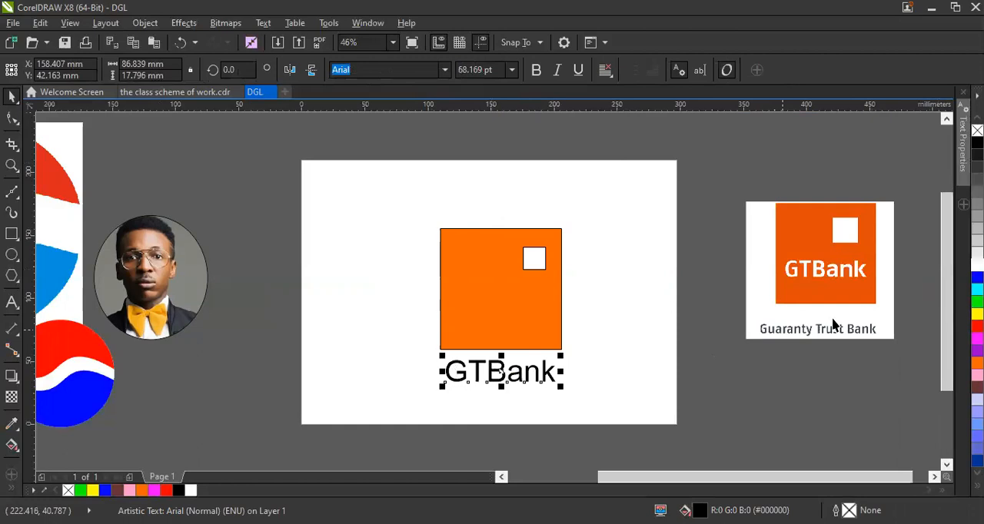
click(976, 265)
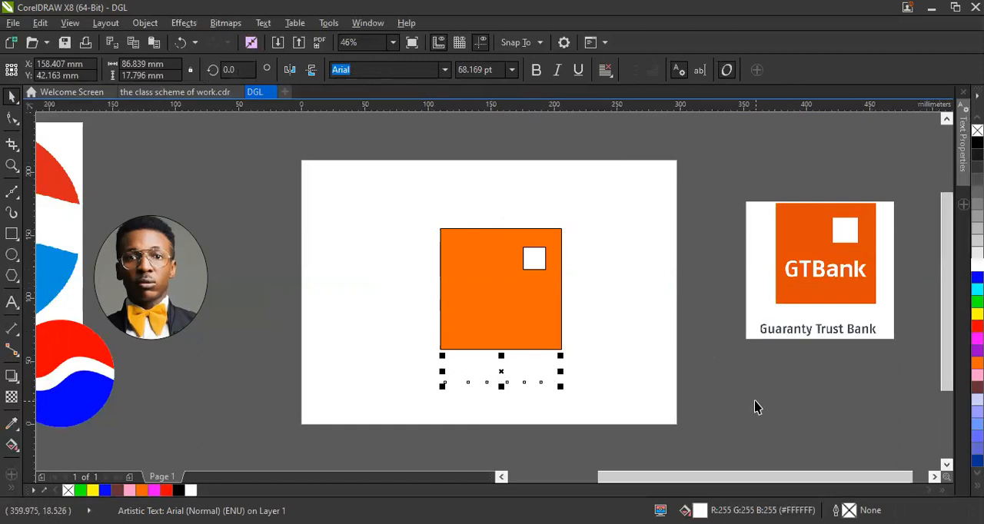
click(755, 401)
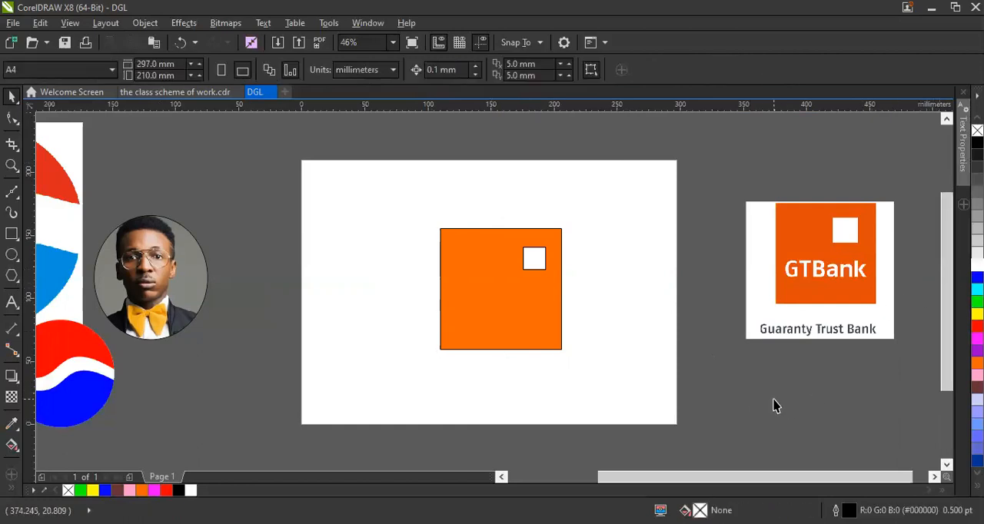
key(ctrl+z)
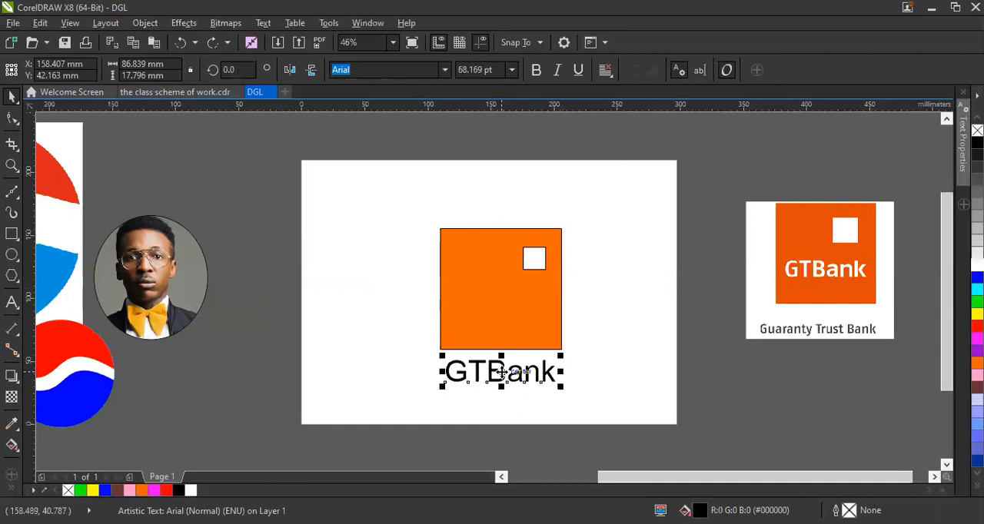
Move the GTBank text into the lower part of the orange square and give it a white fill and outline.
drag(501, 372, 502, 324)
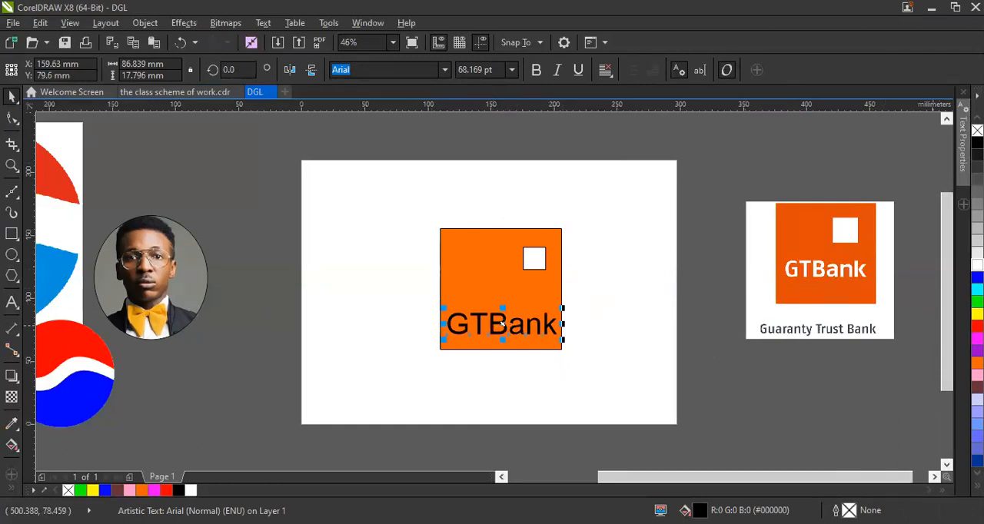
click(977, 265)
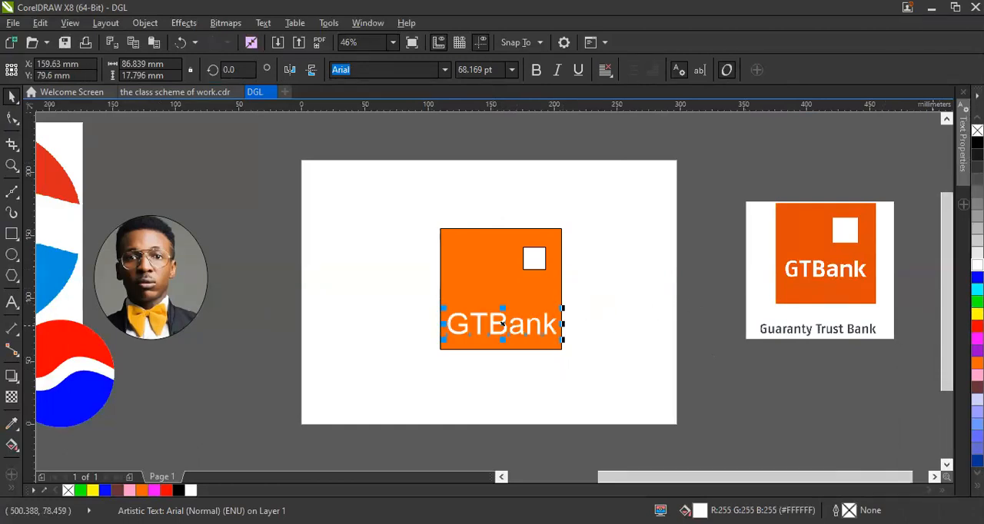
click(781, 386)
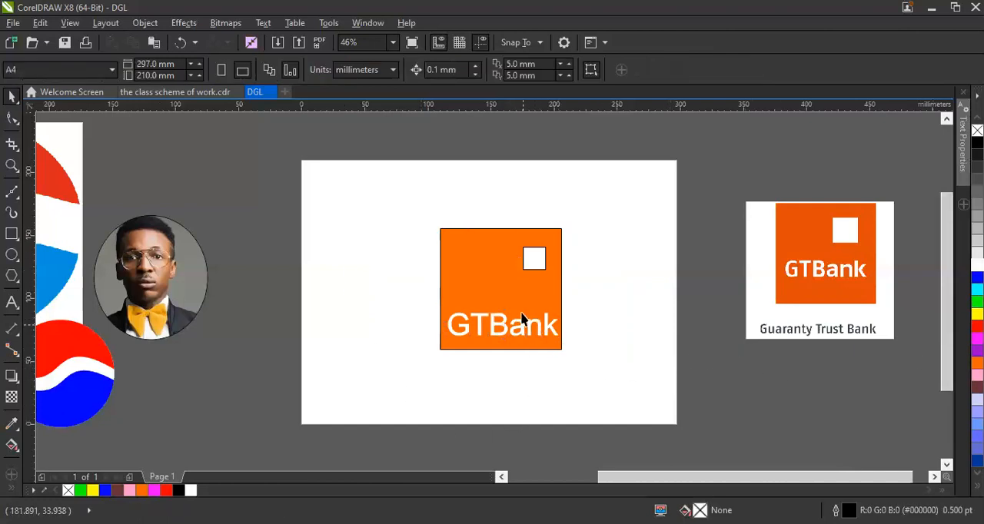
Remove the outlines from the large orange square and the small white square.
click(478, 287)
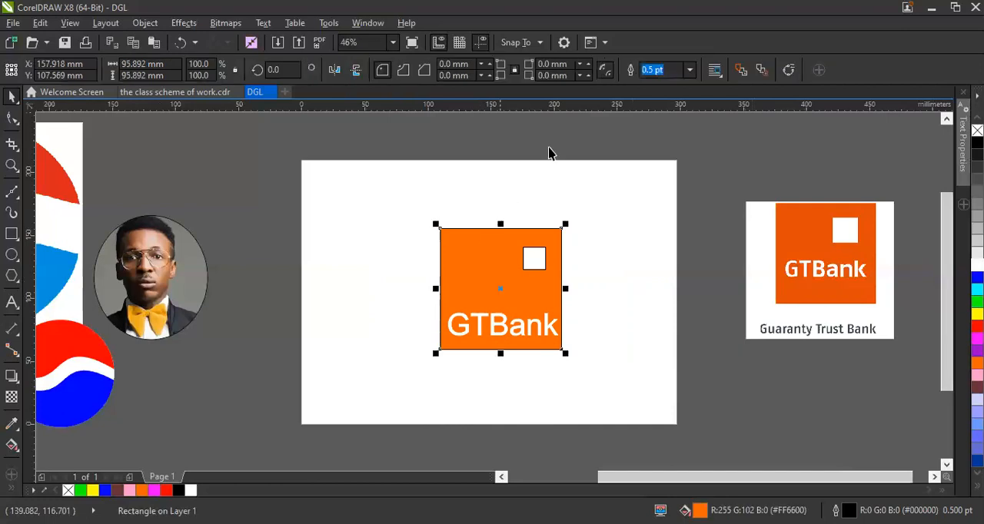
click(689, 69)
click(659, 86)
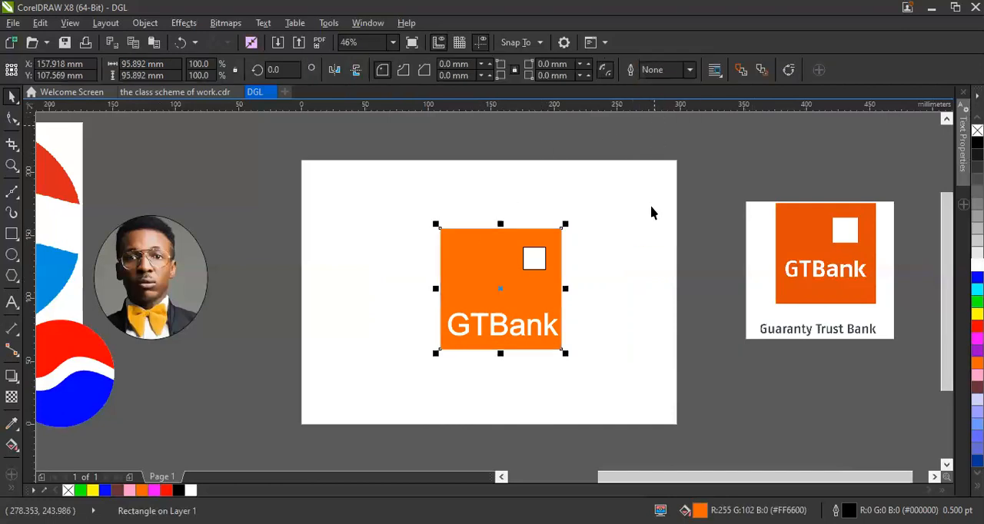
click(541, 266)
click(689, 70)
click(679, 125)
click(679, 125)
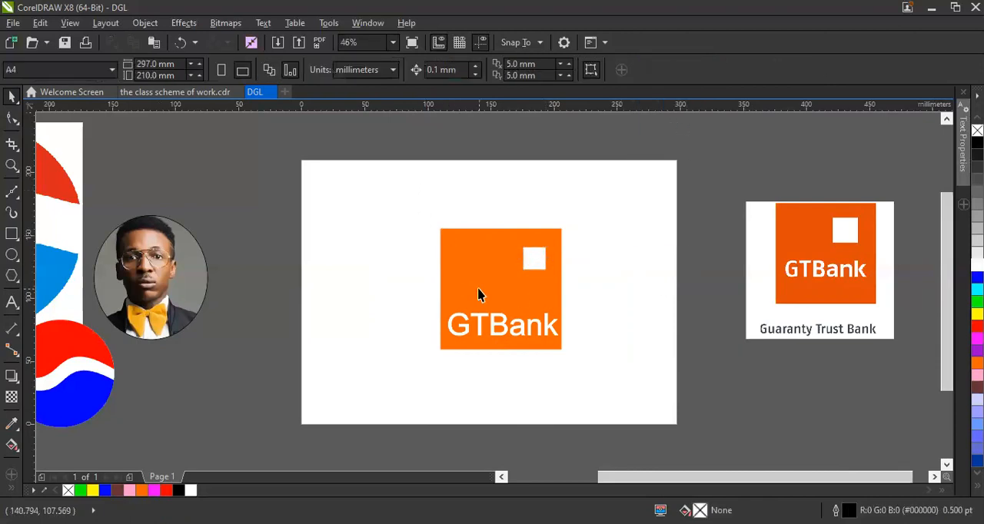
Move the GTBank text up about 6 mm within the orange square.
drag(444, 231, 650, 496)
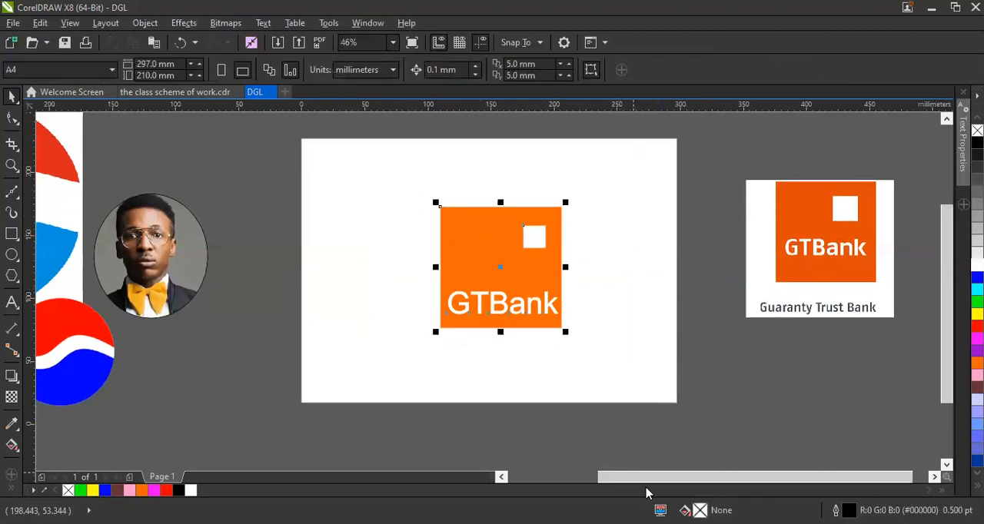
click(607, 342)
drag(503, 304, 501, 295)
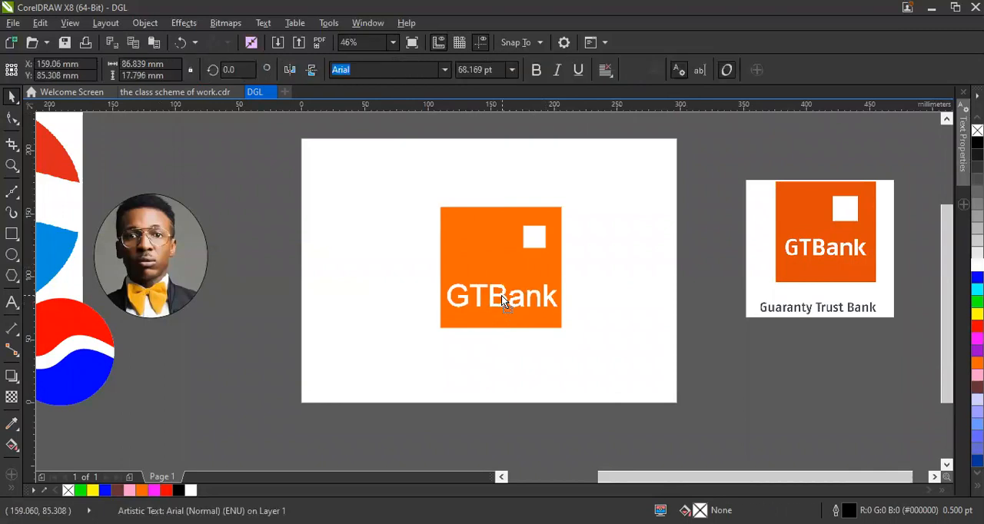
Scale the GTBank text down to about 82 mm wide inside the orange square and nudge it slightly to the right.
click(550, 280)
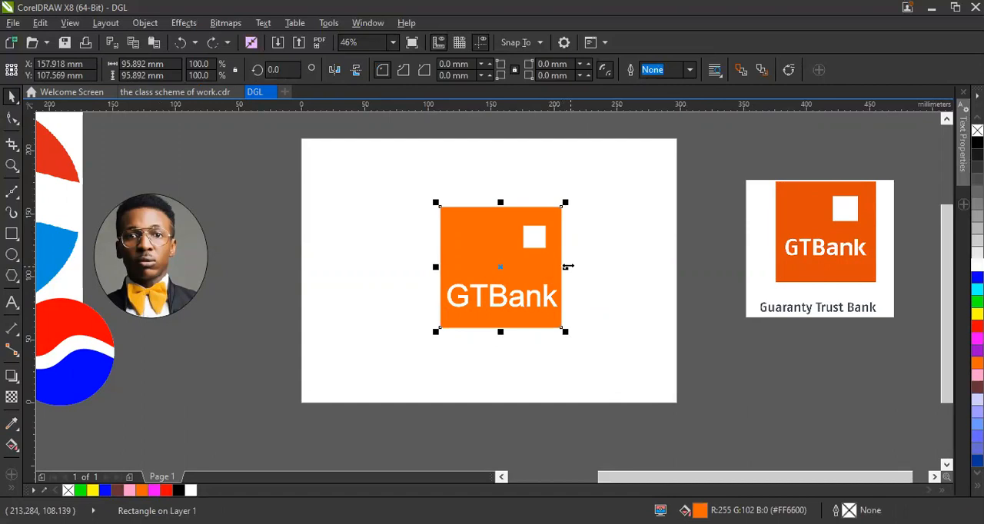
click(584, 322)
click(530, 298)
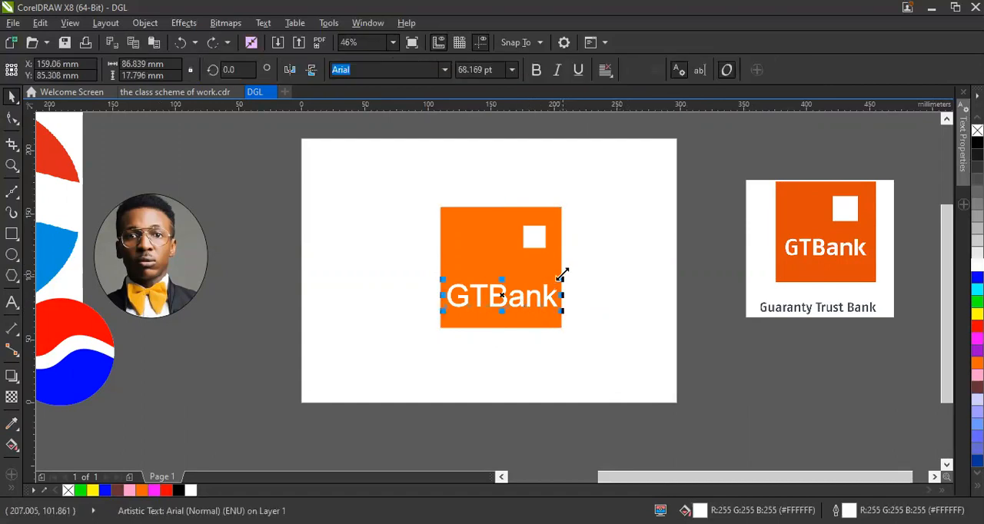
drag(562, 273, 551, 314)
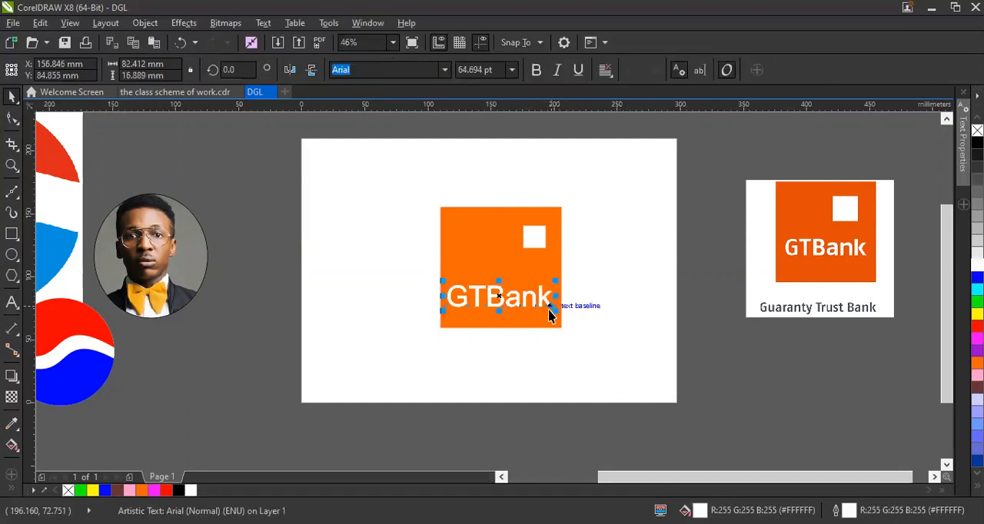
key(Right)
key(Right)
key(Right)
key(Right)
click(627, 320)
Undo a trial shift of the orange square and move the finished Pepsi logo to just below the circular portrait.
drag(506, 256, 469, 251)
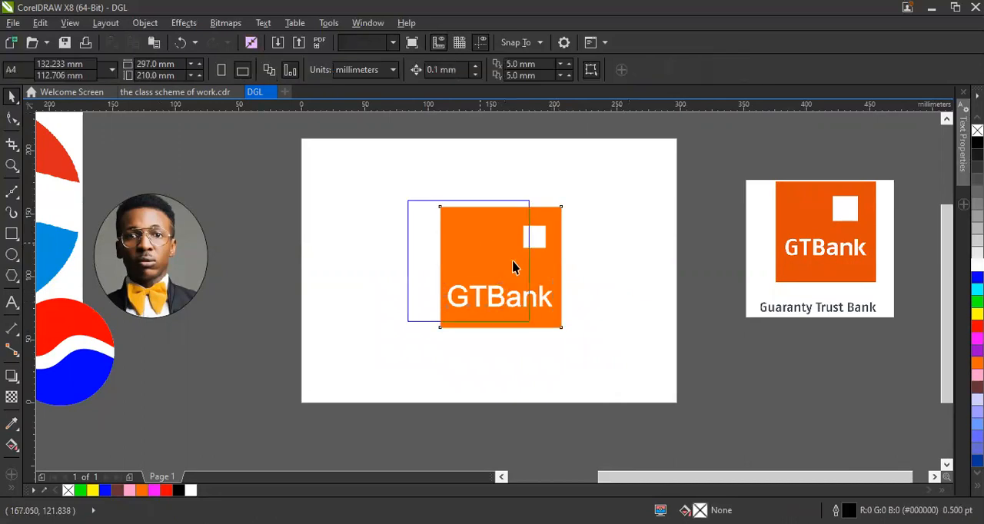
key(ctrl+z)
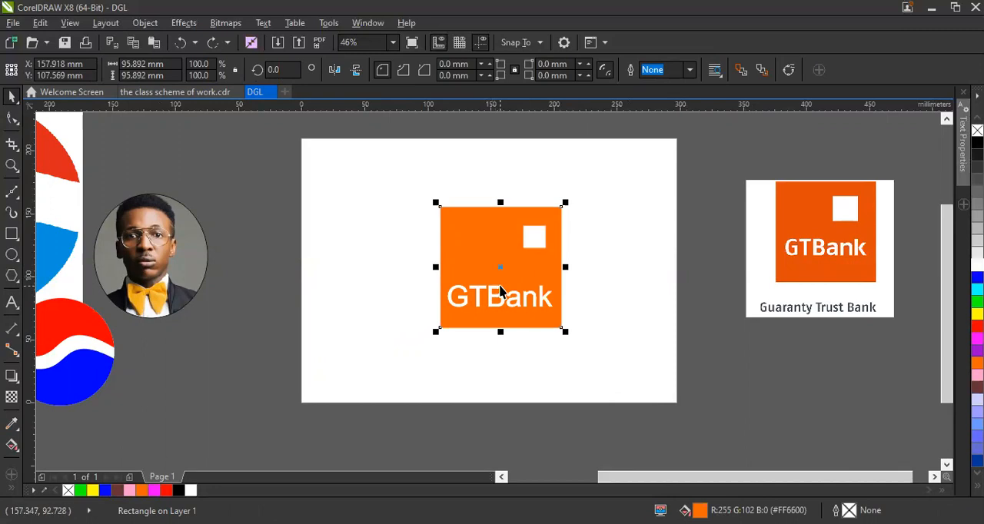
drag(81, 386, 166, 414)
click(234, 381)
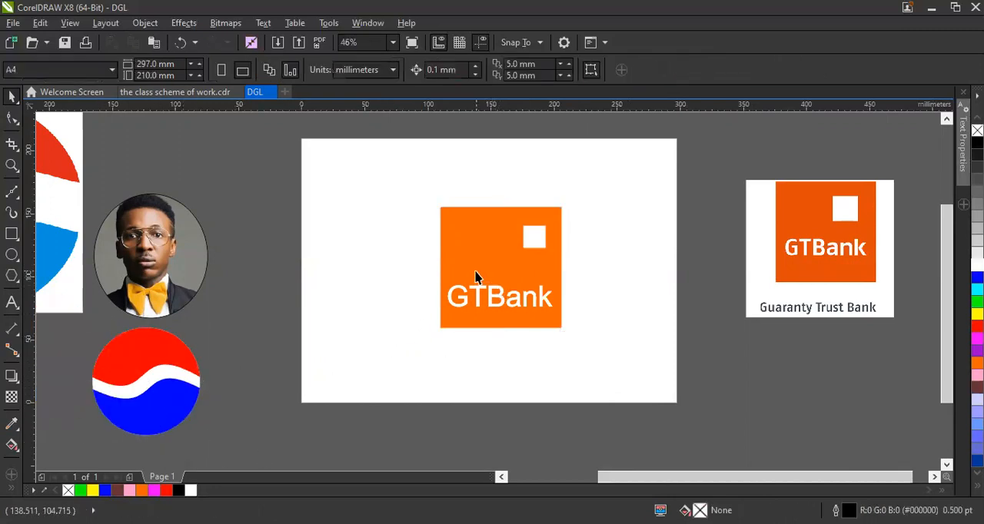
Try moving the orange square a little to the left, and undo the move.
drag(476, 276, 456, 275)
key(ctrl+z)
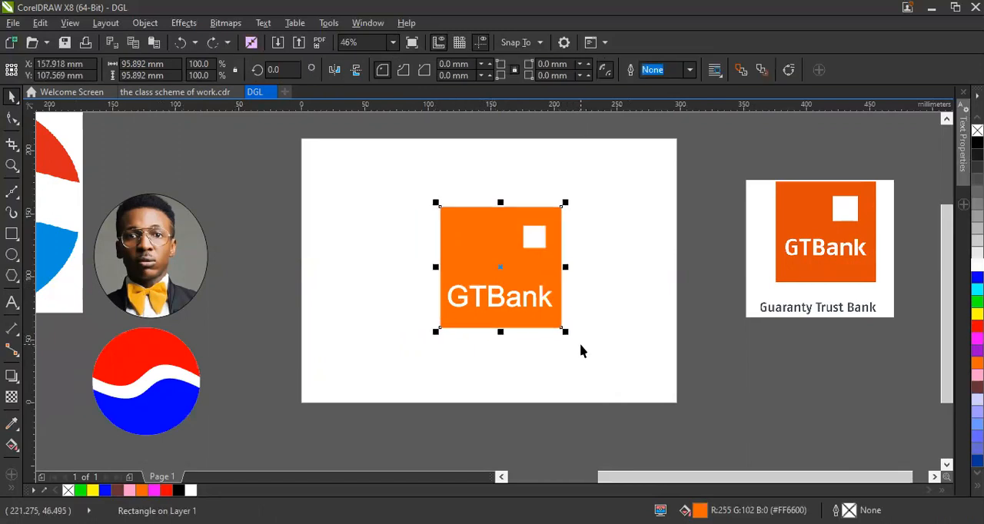
Group the orange square, the small white square and the GTBank text into one object.
click(577, 338)
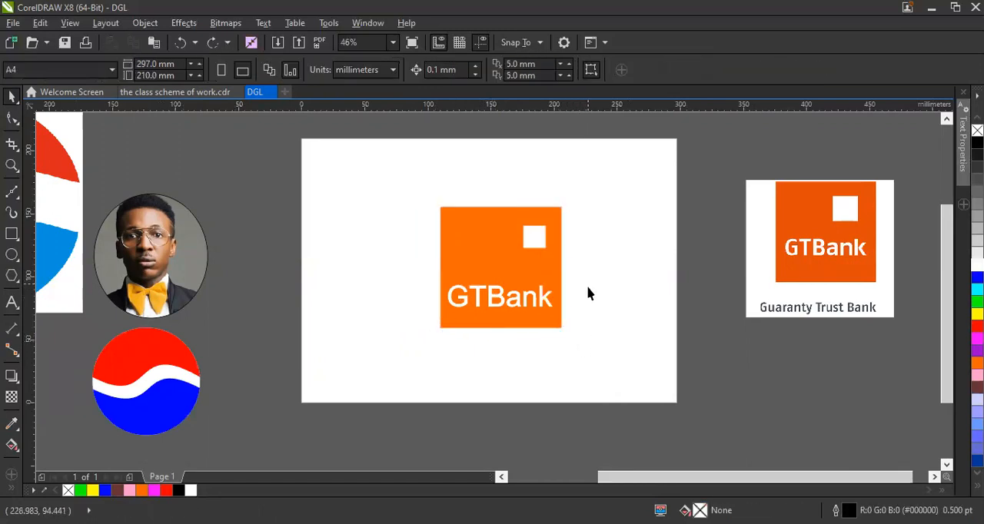
mouse_move(409, 180)
mouse_down()
mouse_move(424, 210)
mouse_move(621, 380)
mouse_up()
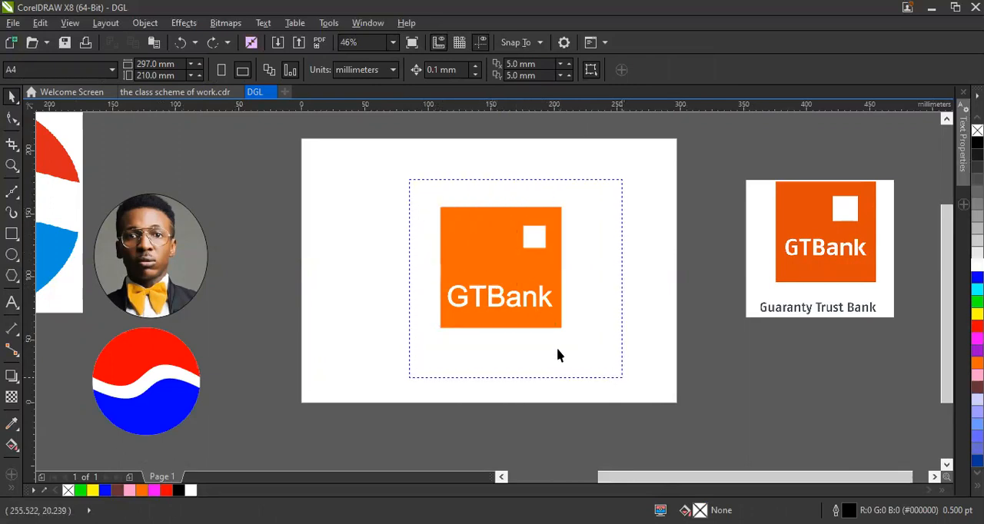
mouse_move(406, 187)
mouse_down()
mouse_move(458, 242)
mouse_move(584, 315)
mouse_move(597, 272)
mouse_move(548, 357)
mouse_move(644, 389)
mouse_move(643, 345)
mouse_move(622, 307)
mouse_move(626, 369)
mouse_up()
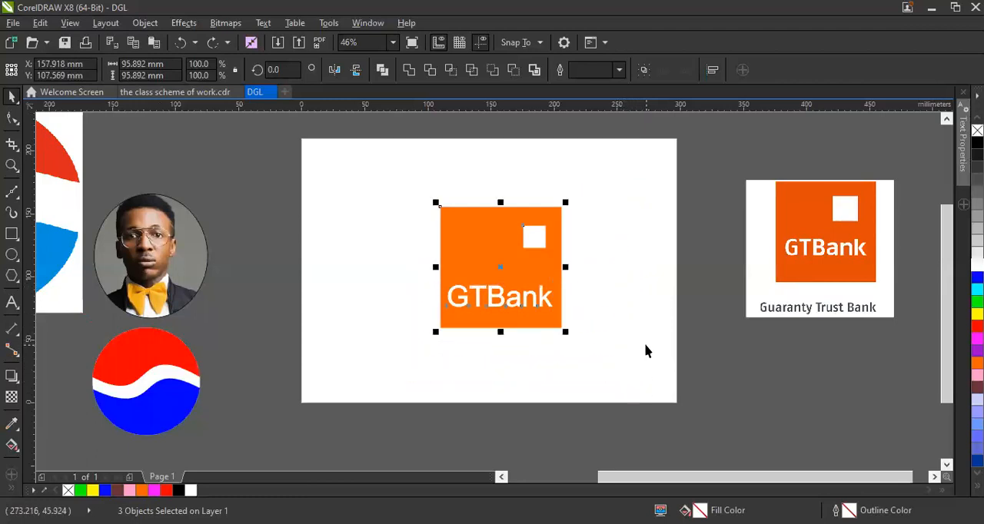
key(ctrl+g)
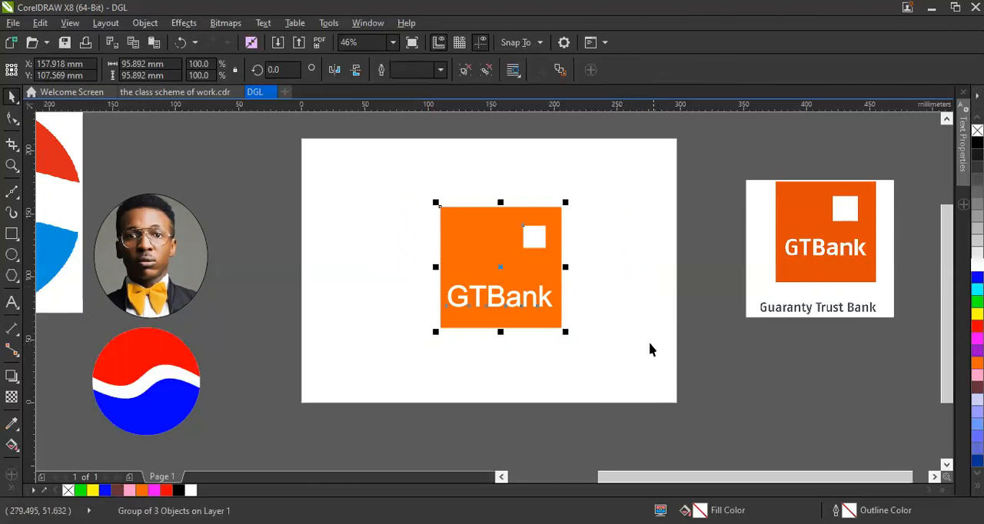
Scale the grouped GTBank logo down to about 53 mm wide and place it off the page beside the Pepsi logo.
drag(558, 302, 560, 241)
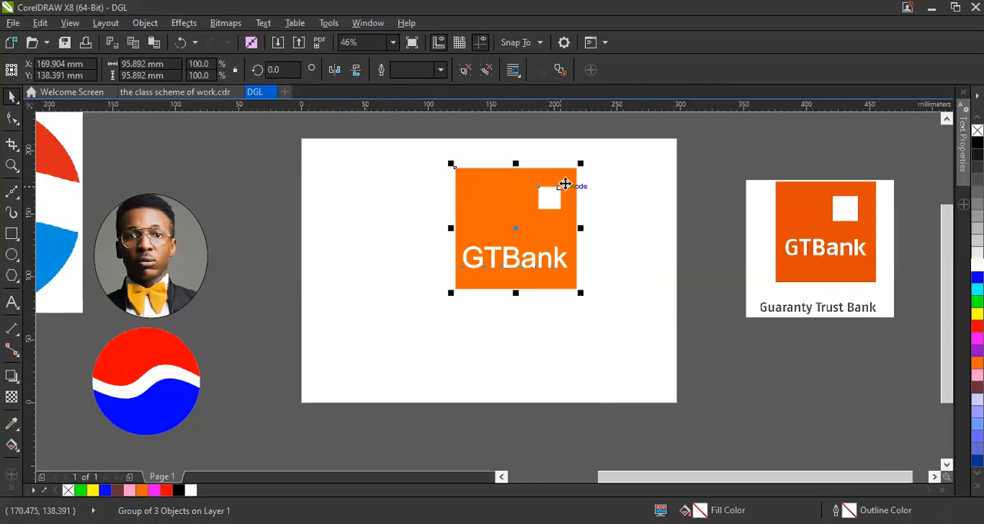
drag(580, 164, 522, 223)
drag(503, 259, 282, 333)
click(315, 271)
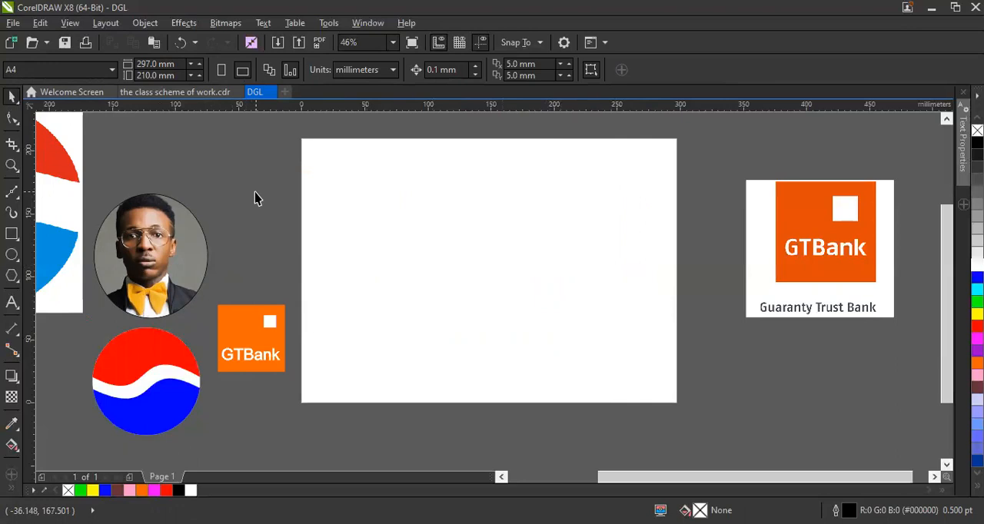
Delete the Pepsi reference bitmap, the circular portrait, the redrawn GTBank logo and the GTBank reference bitmap.
click(71, 204)
key(Delete)
click(175, 306)
key(Delete)
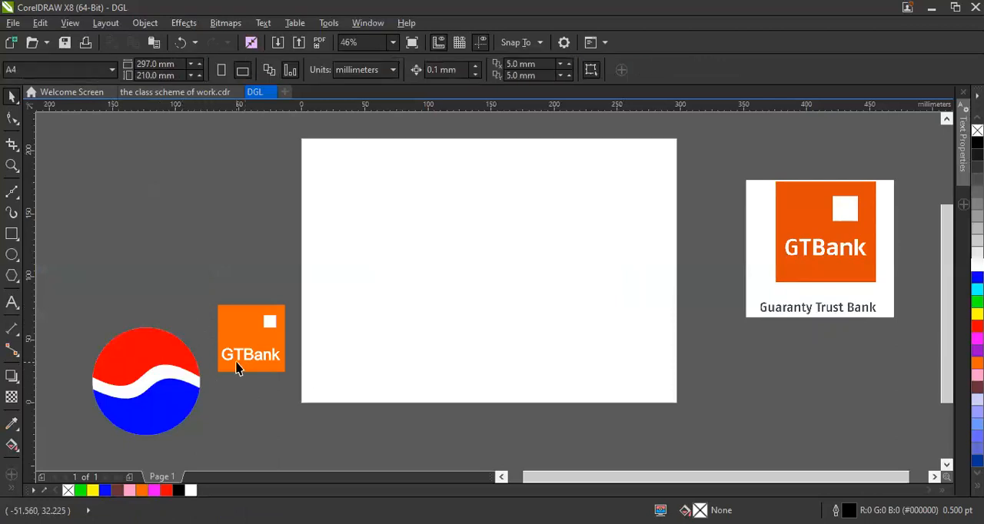
click(229, 340)
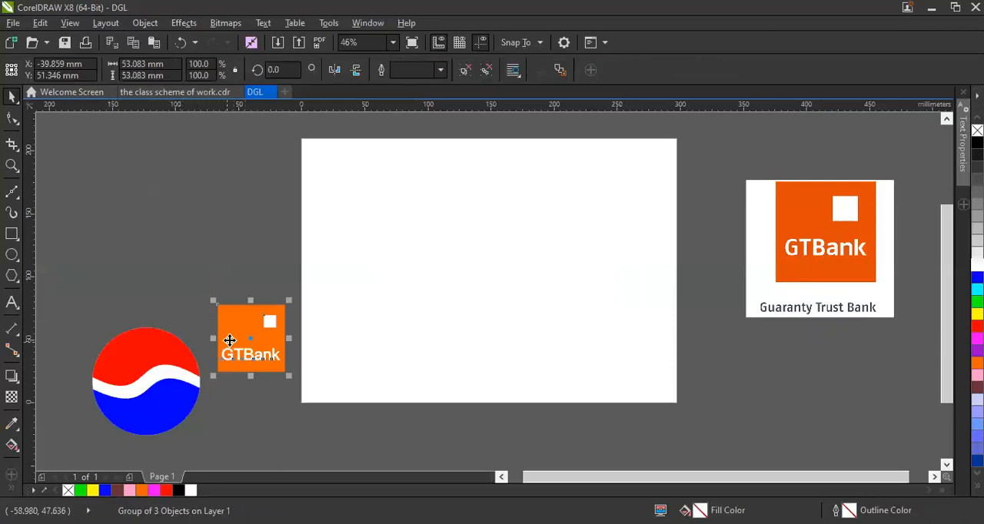
key(Delete)
click(873, 203)
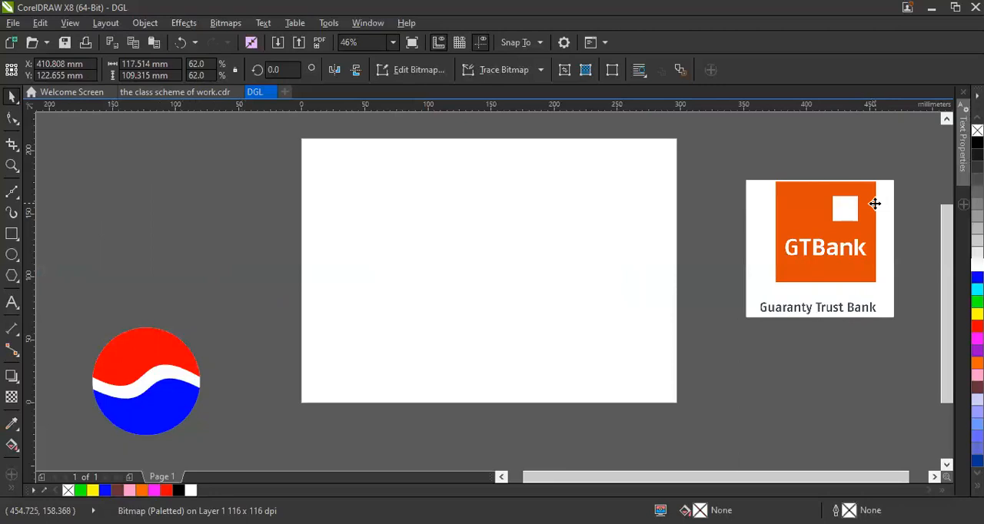
key(Delete)
Move the Pepsi logo onto the page, enlarge it to nearly the page height and centre it.
drag(138, 391, 447, 261)
drag(507, 322, 647, 392)
drag(458, 285, 478, 295)
click(657, 281)
drag(942, 287, 942, 290)
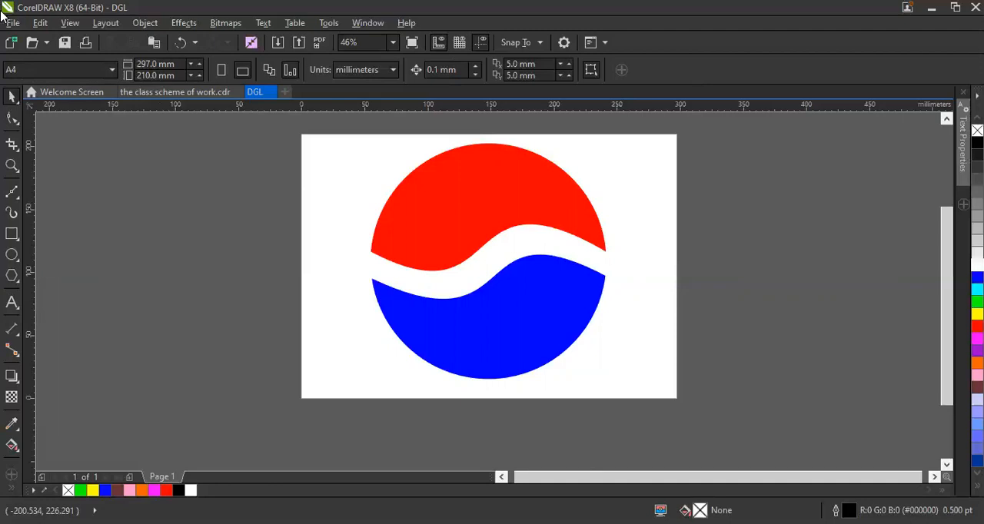
Try to save the drawing as DGL in the CDR - CorelDRAW format in the Pictures folder, without replacing the existing file.
click(11, 23)
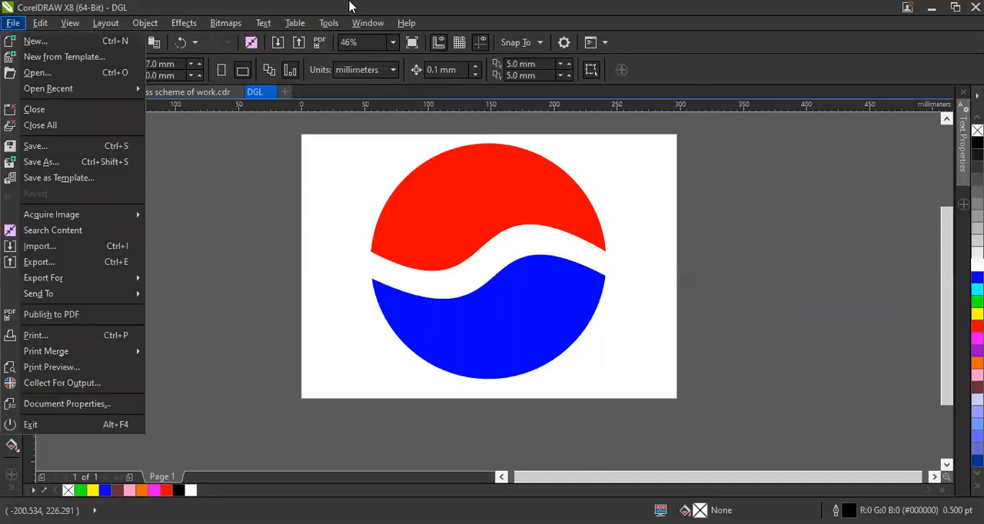
click(12, 23)
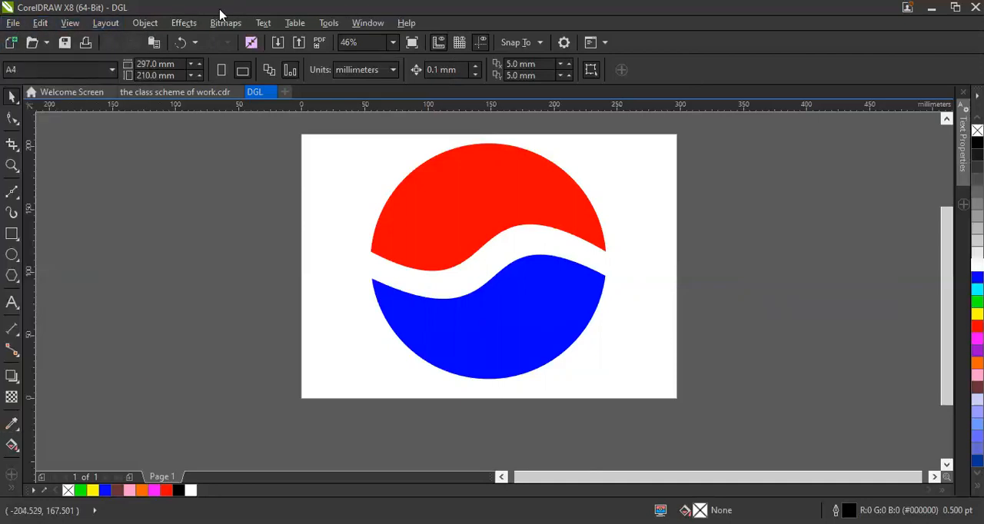
click(12, 23)
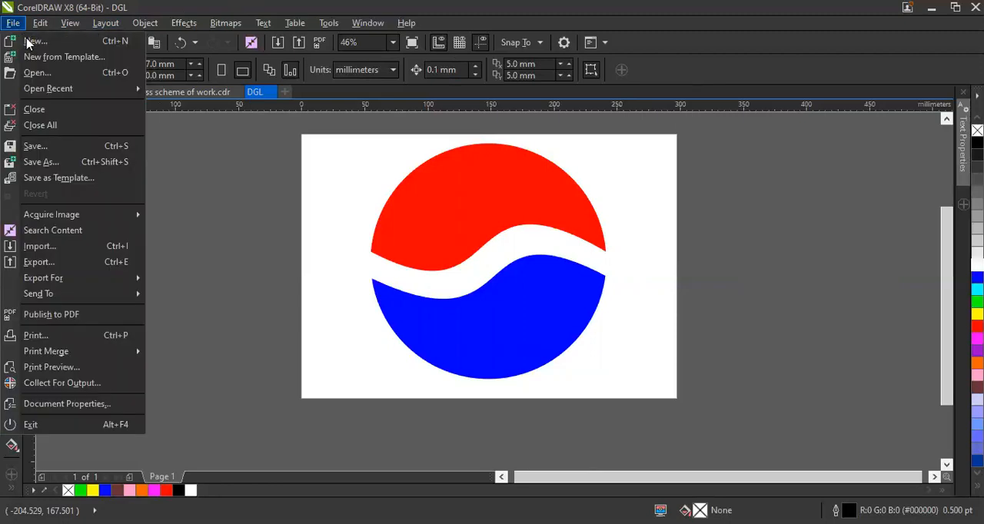
click(50, 165)
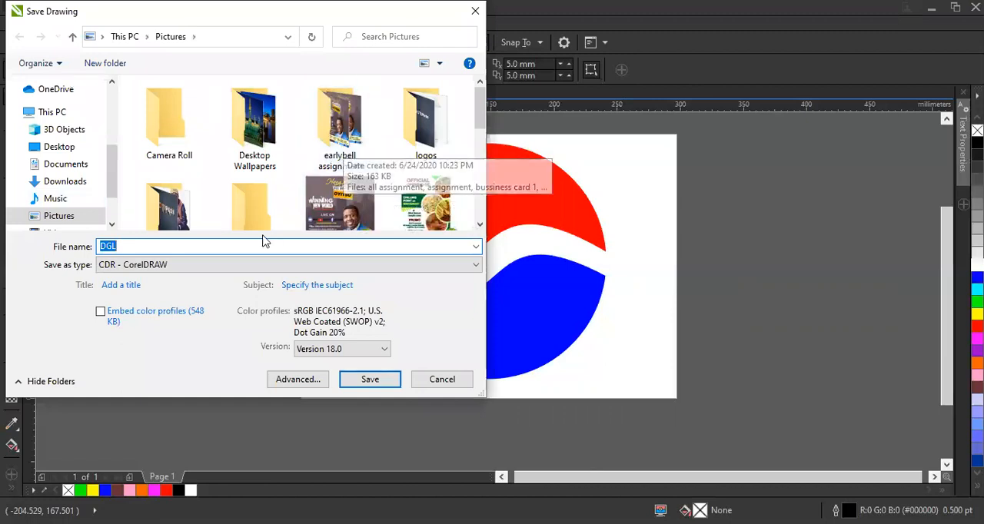
click(120, 266)
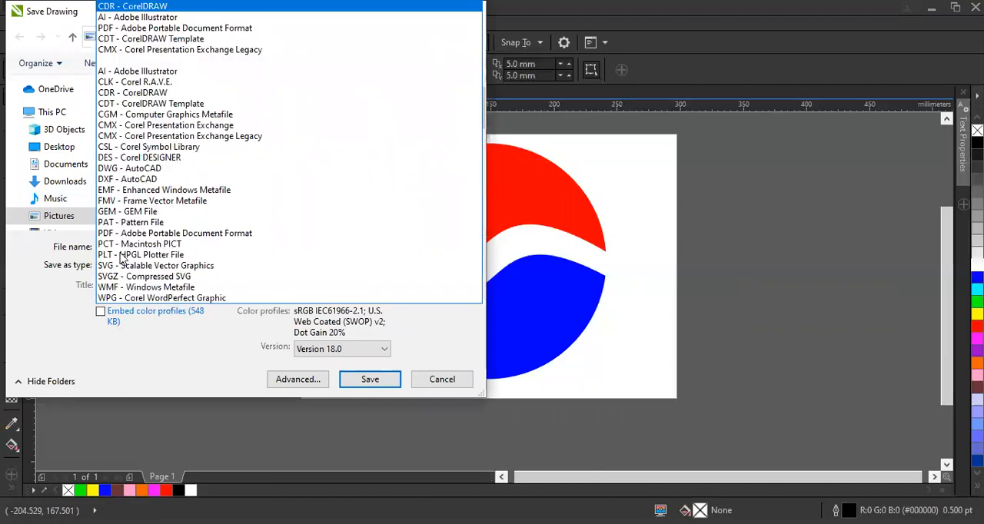
click(111, 7)
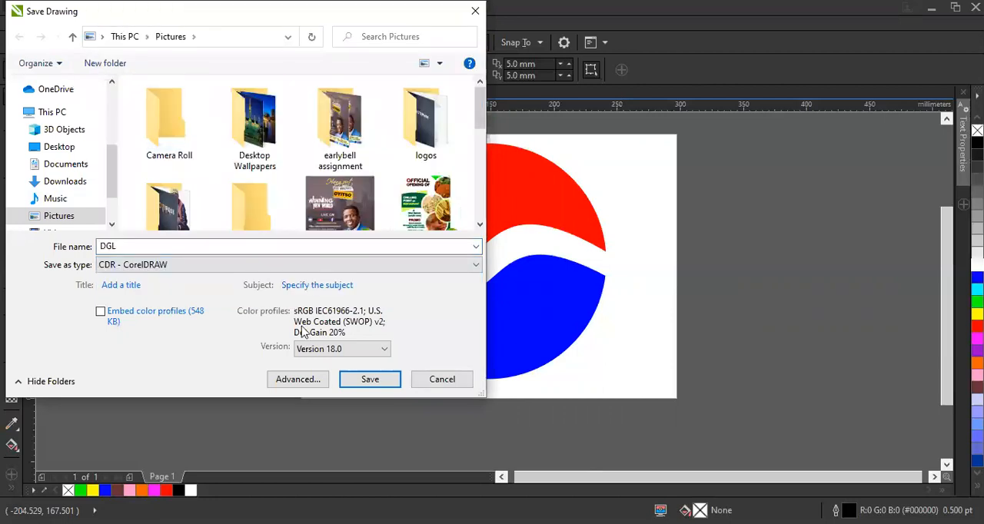
click(367, 384)
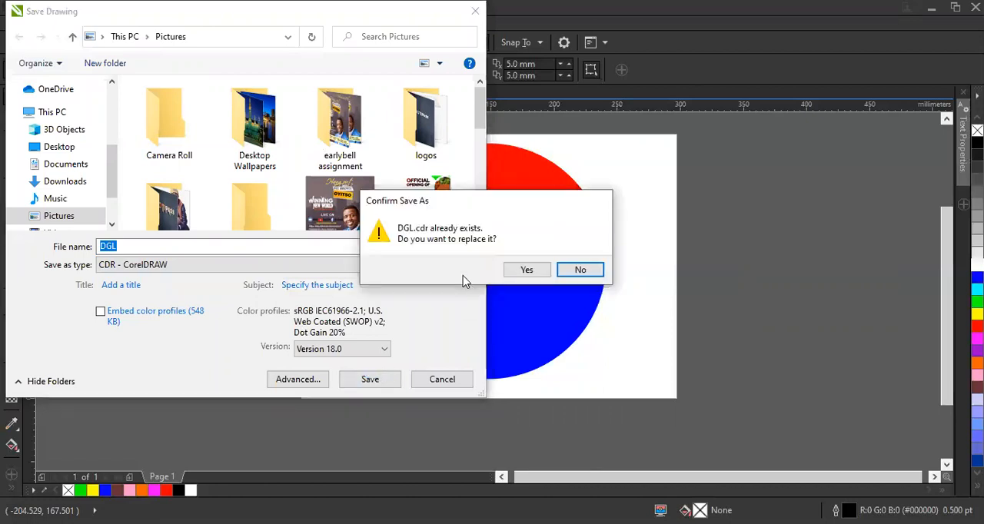
click(580, 270)
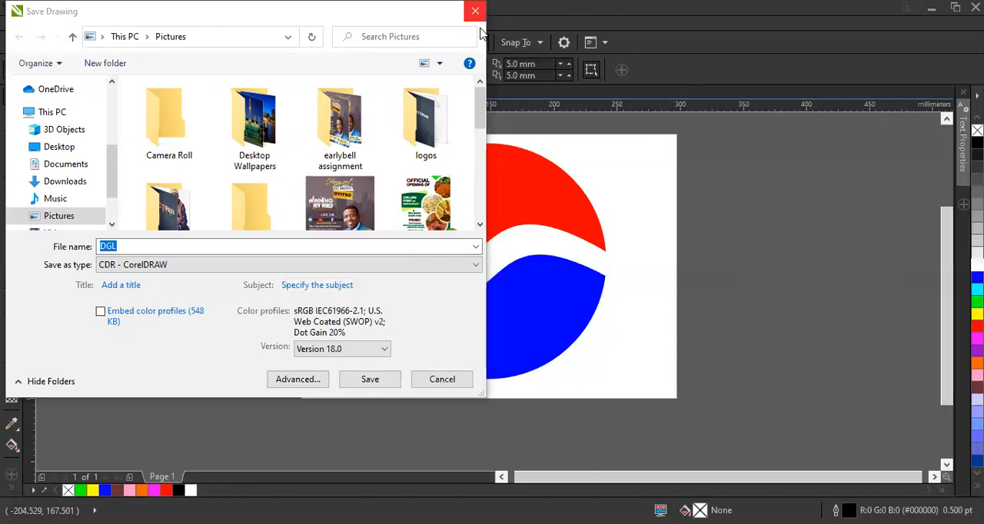
click(475, 11)
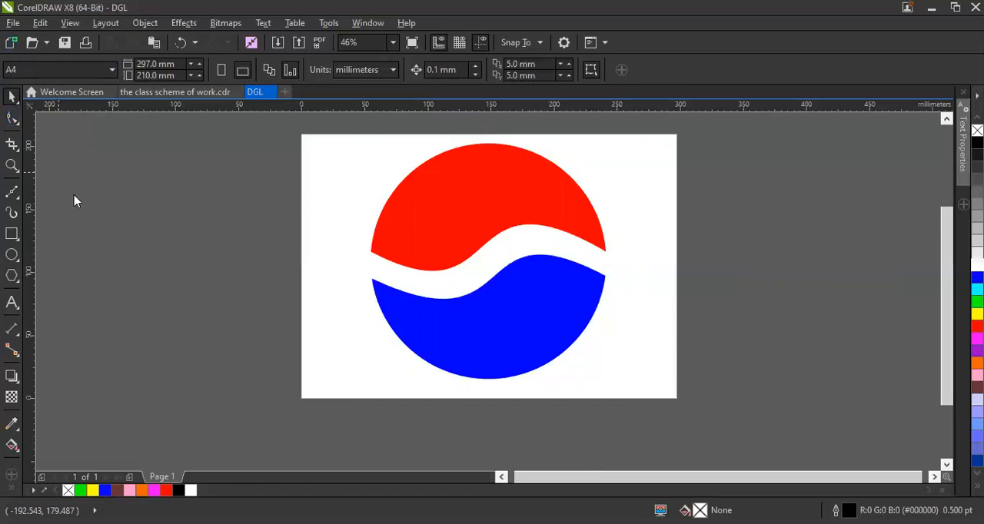
key(ctrl+s)
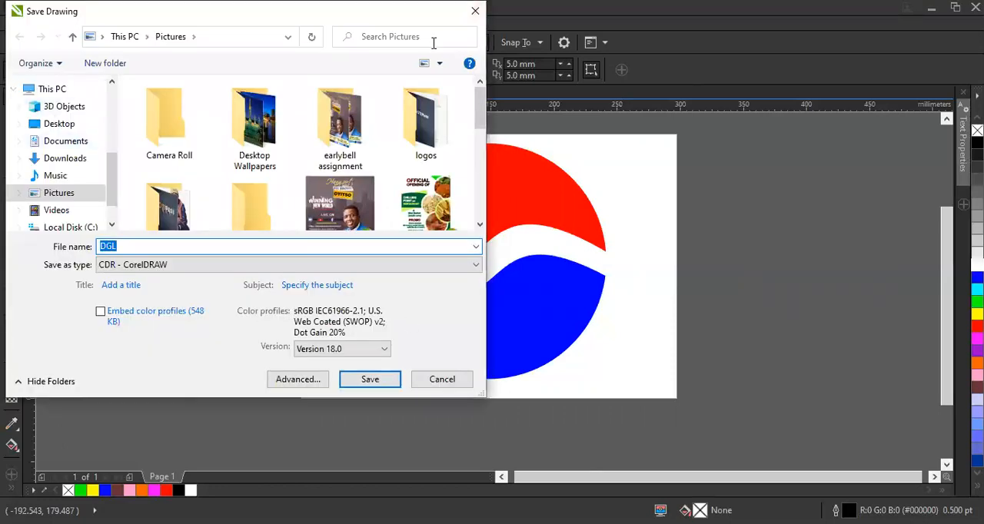
key(Return)
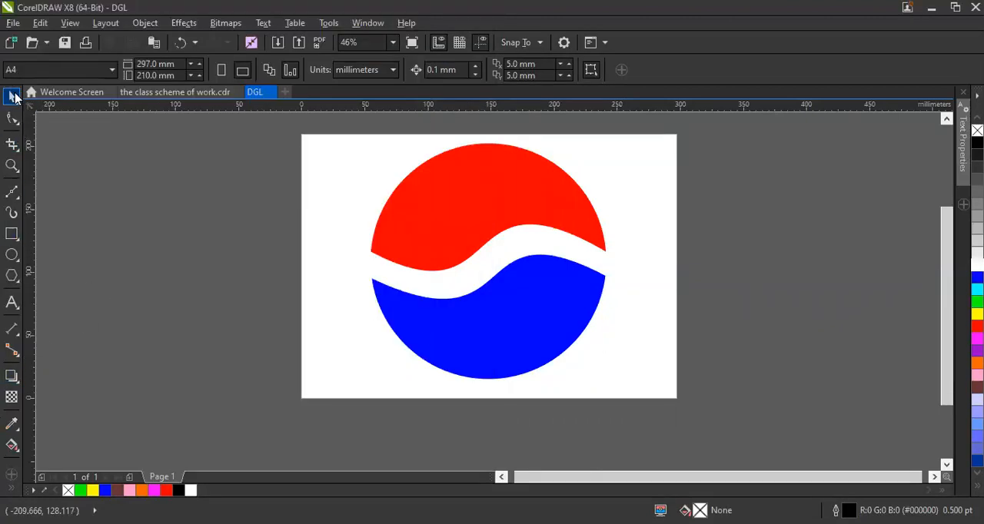
click(13, 23)
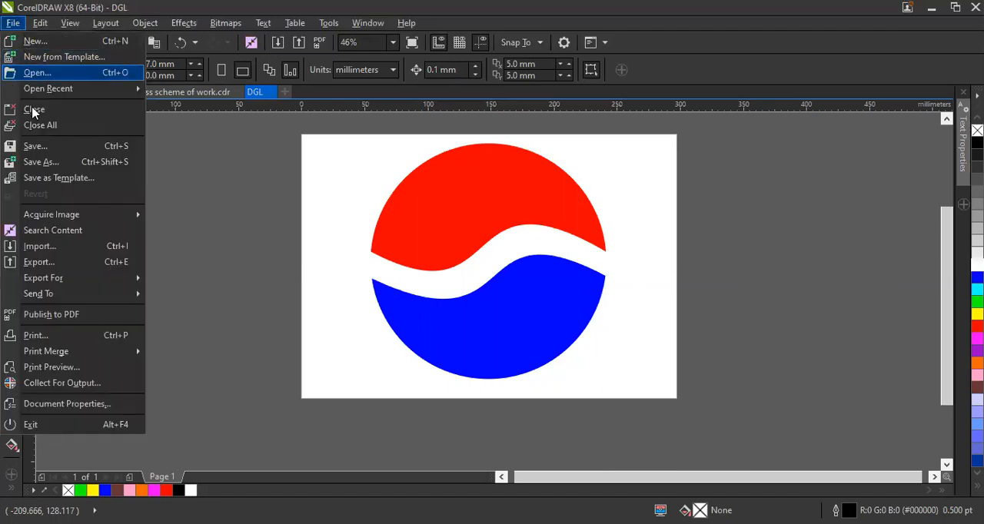
click(58, 264)
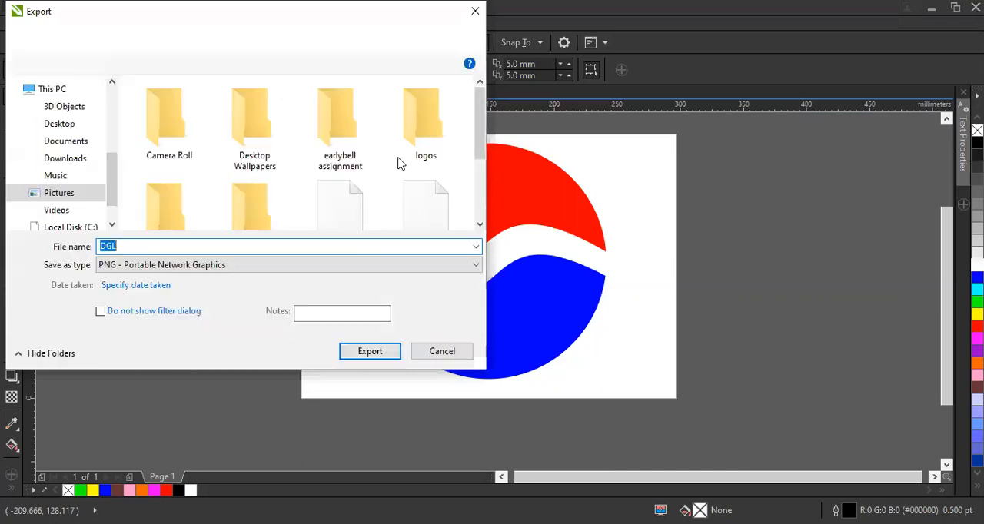
click(475, 11)
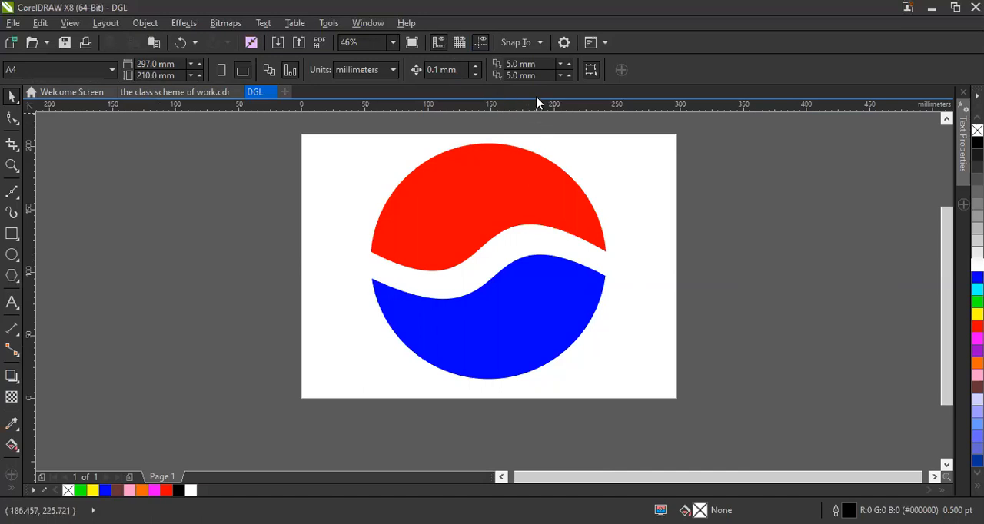
Start exporting the drawing to the Desktop folder under the file name DGL.
key(ctrl+e)
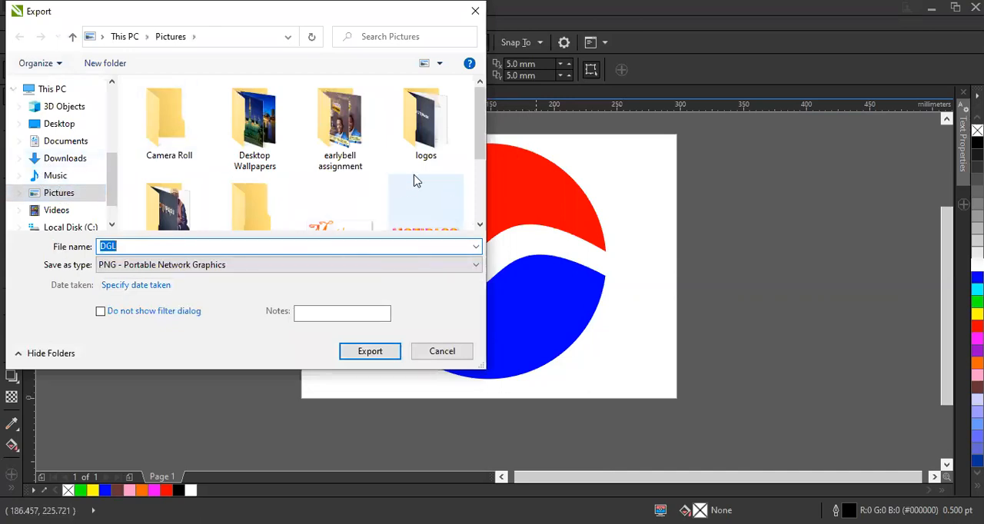
click(84, 130)
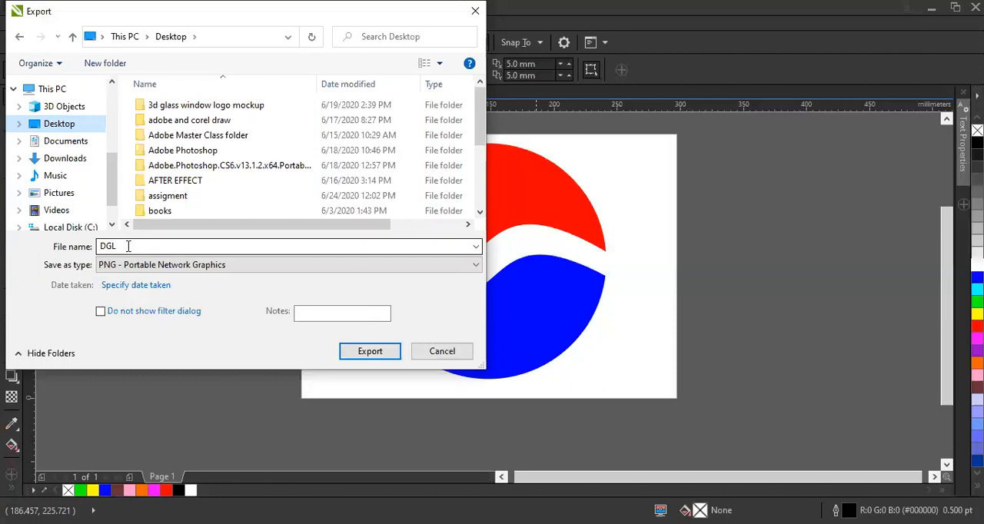
click(91, 246)
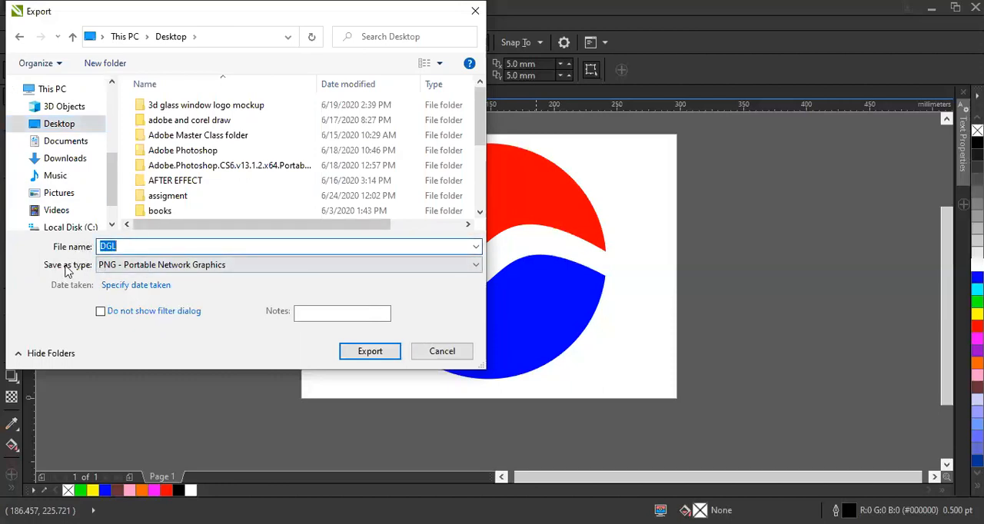
Try JPG - JPEG Bitmaps as the file type for the export.
click(135, 269)
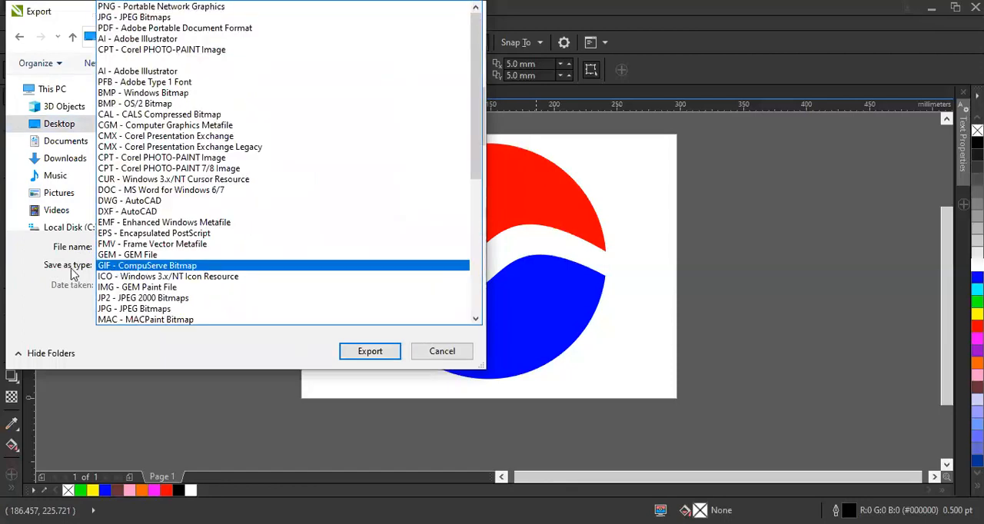
click(73, 274)
click(149, 275)
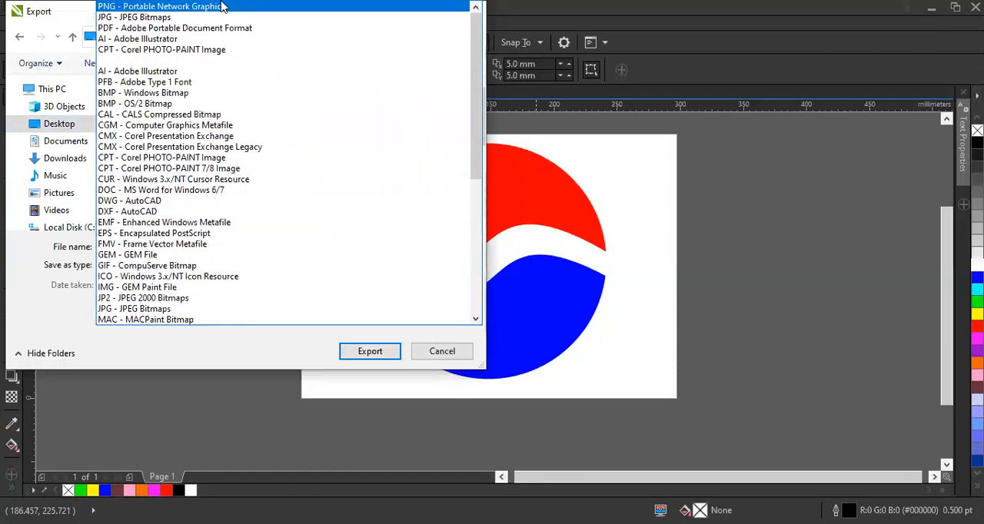
click(160, 18)
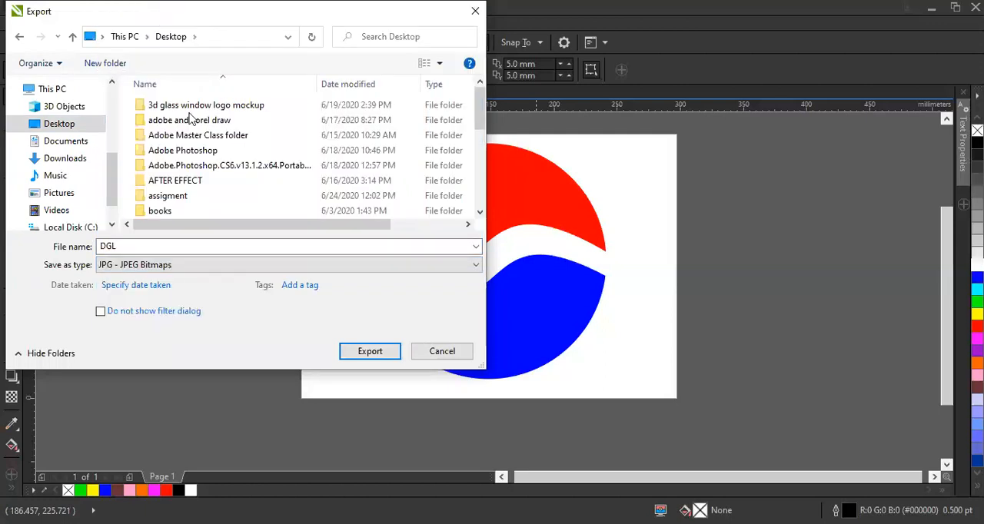
Export the Pepsi logo as a PNG - Portable Network Graphics file in 24-bit RGB colour with transparency.
click(193, 264)
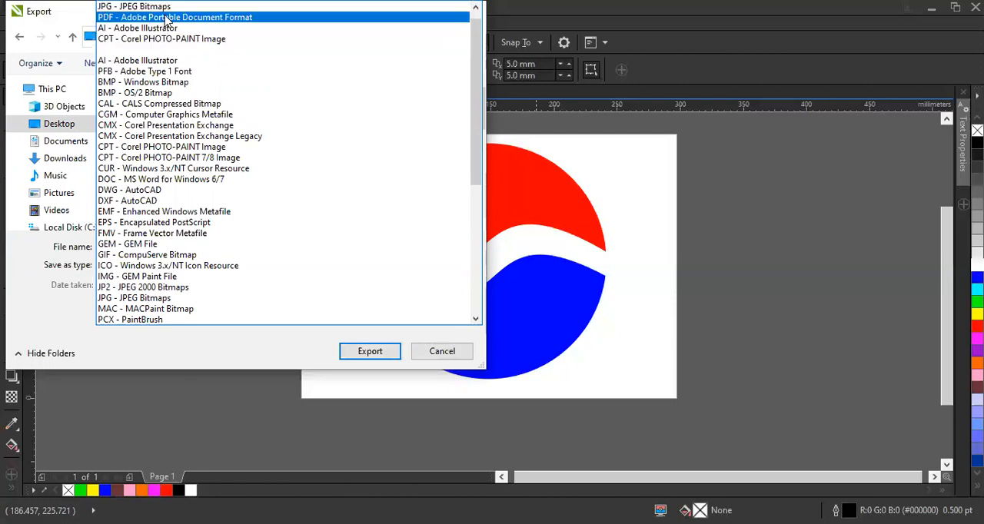
scroll(165, 14, up, 1)
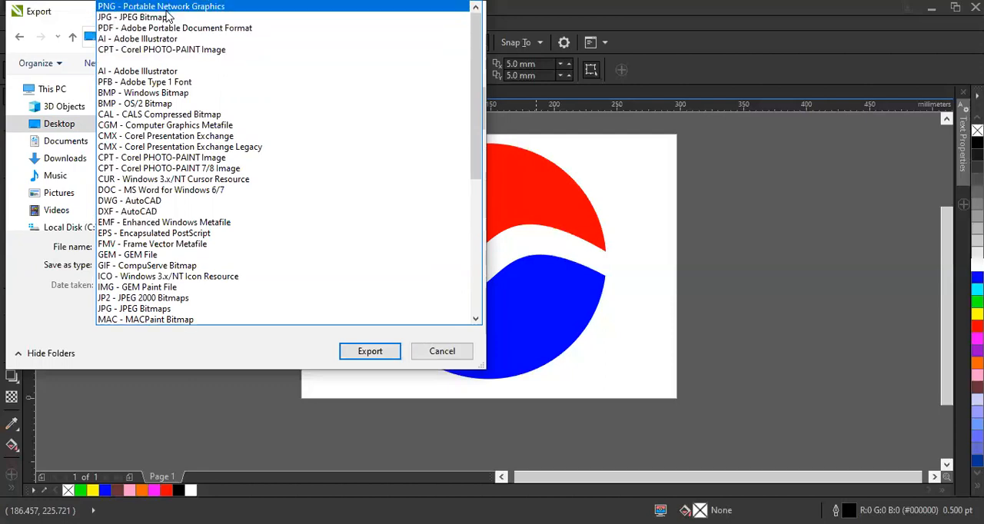
click(166, 9)
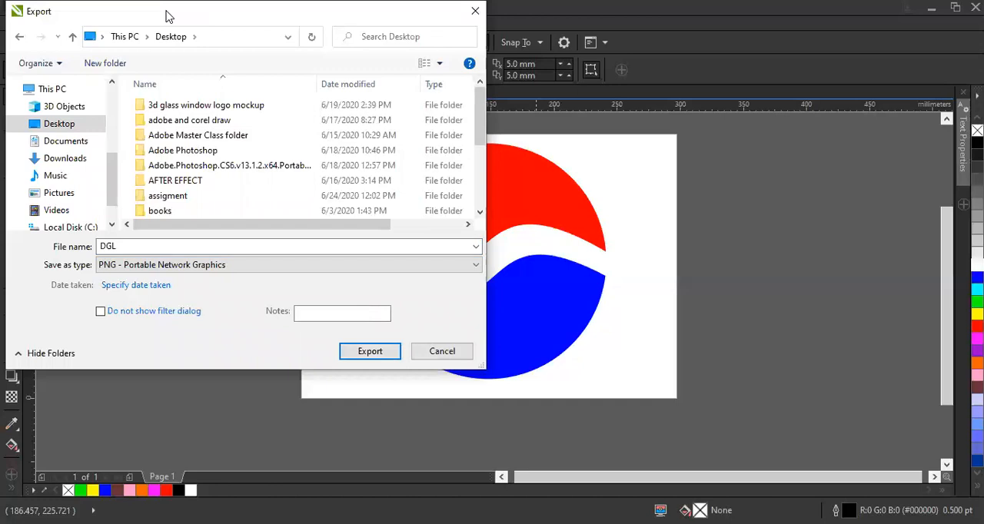
click(352, 354)
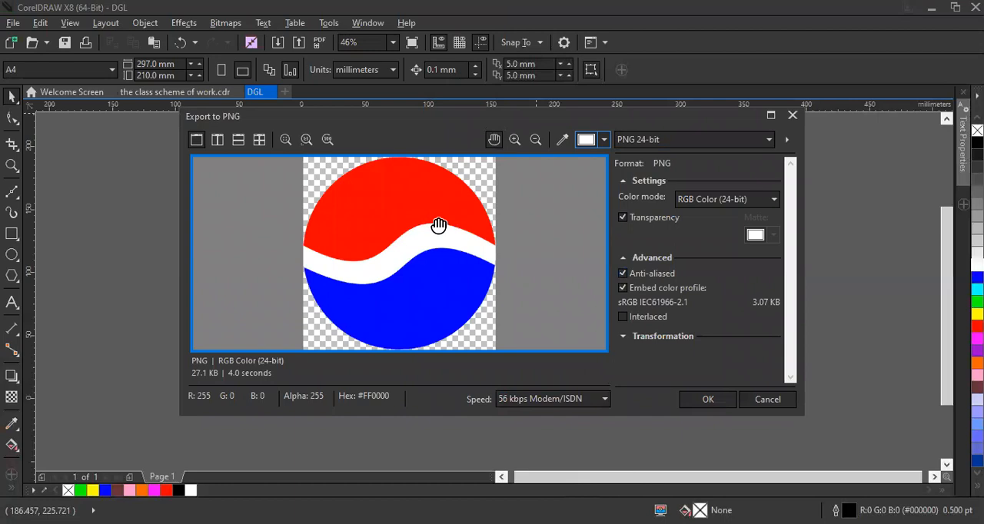
click(704, 401)
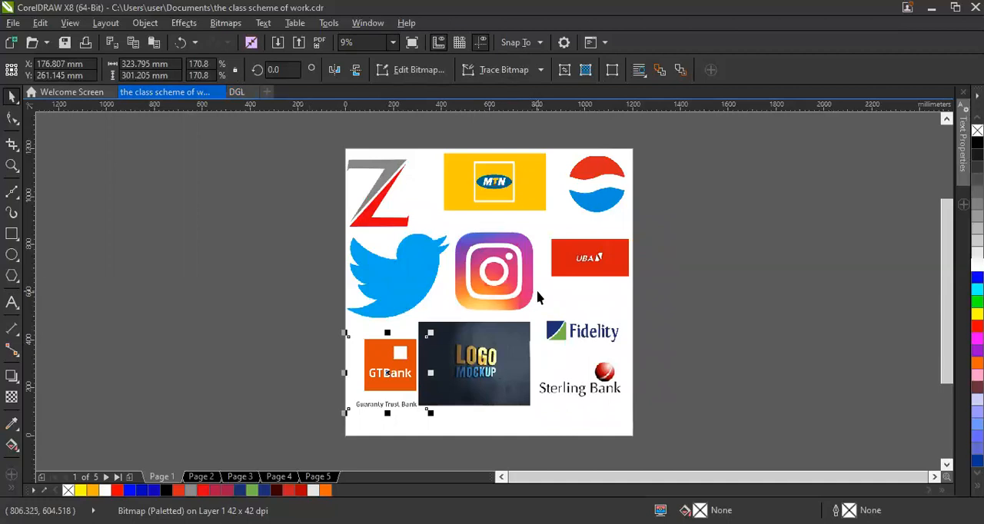
click(341, 286)
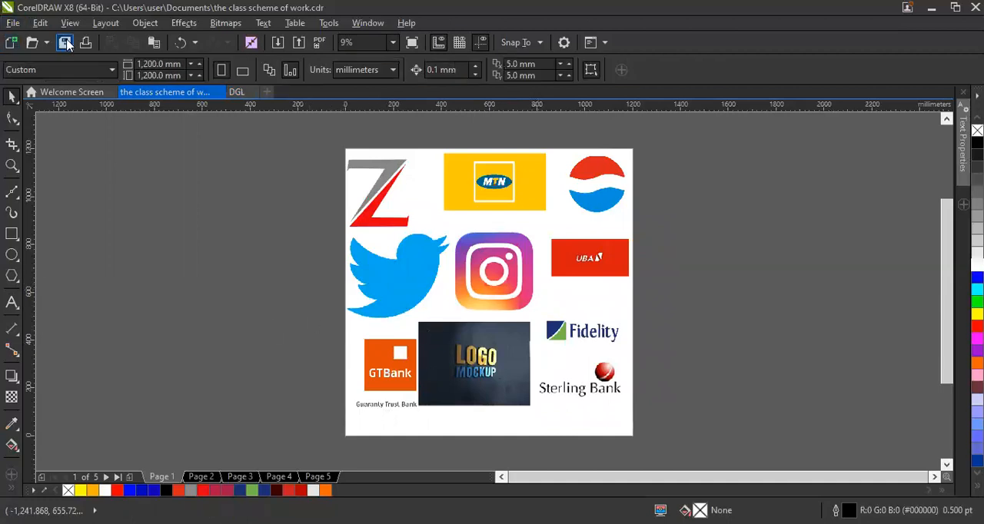
click(12, 23)
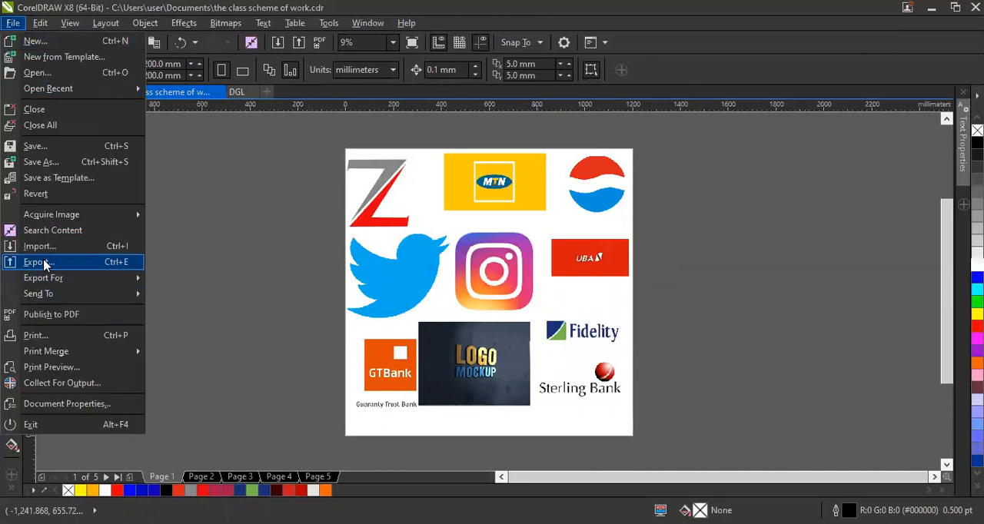
click(44, 263)
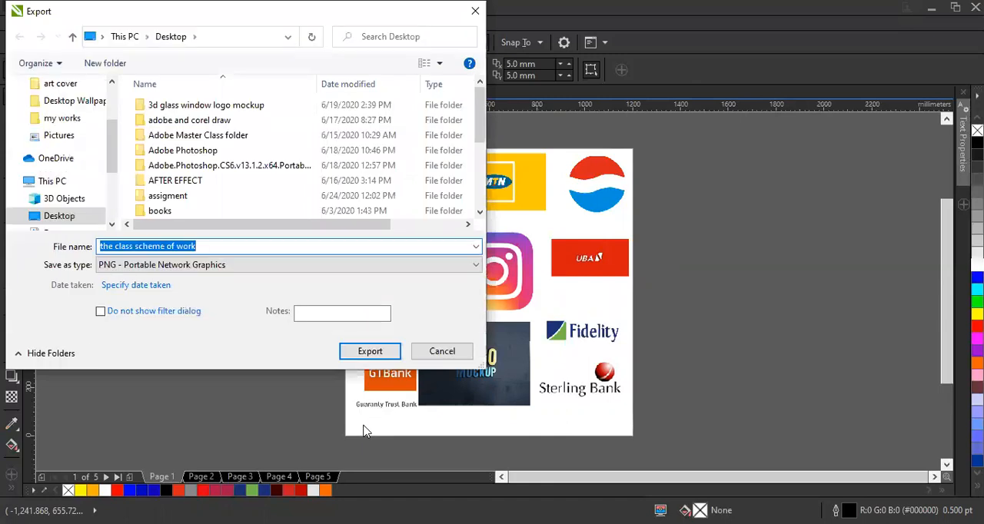
key(Escape)
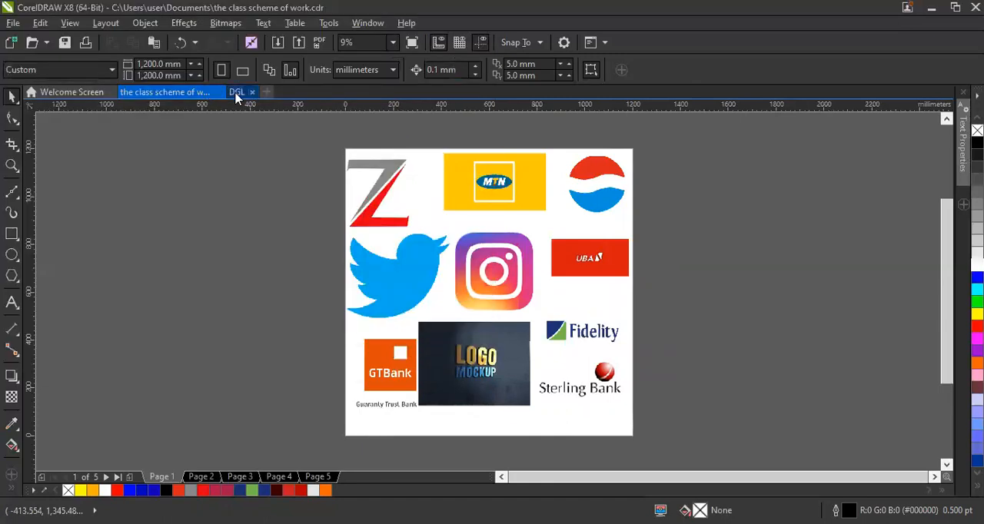
Switch to the DGL document and export the Pepsi logo as a PNG - Portable Network Graphics file named DGL in the Pictures folder.
click(245, 95)
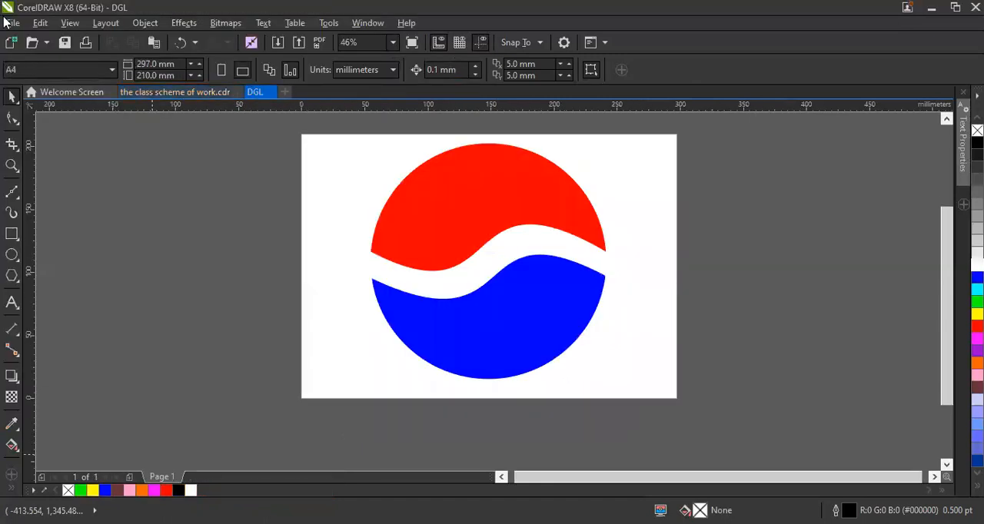
click(12, 24)
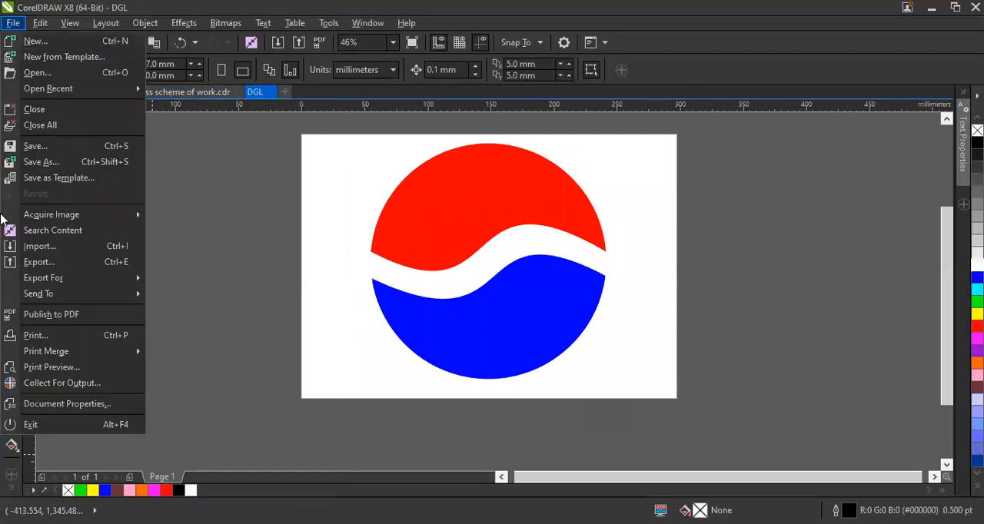
click(43, 263)
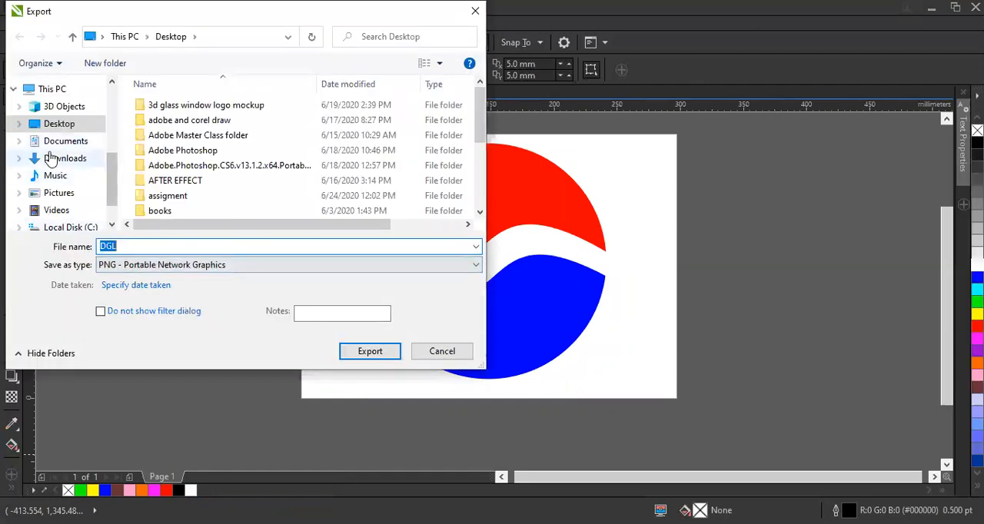
click(64, 195)
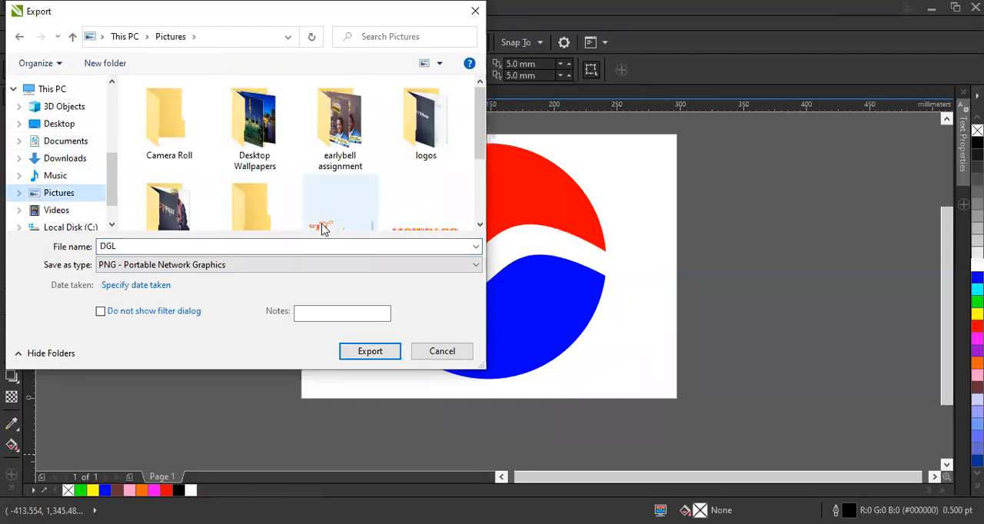
click(365, 360)
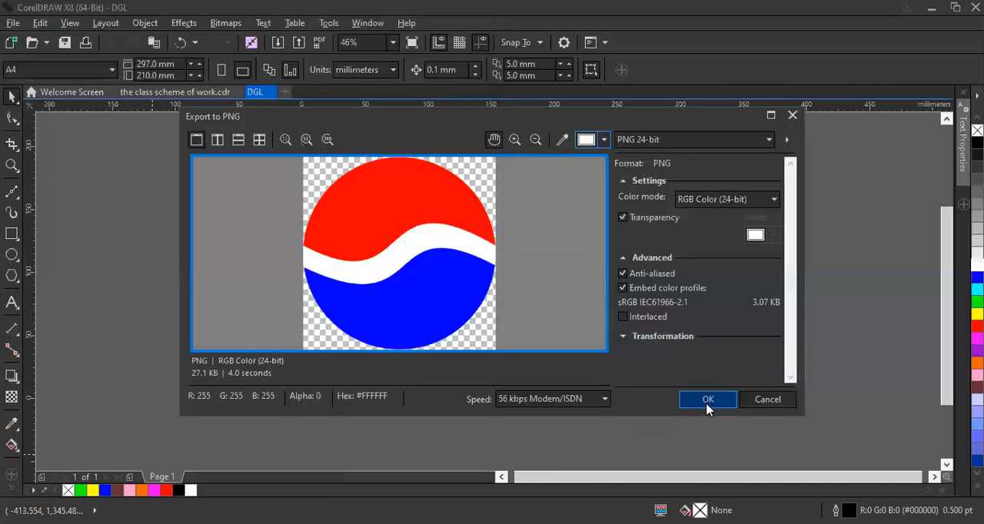
click(706, 404)
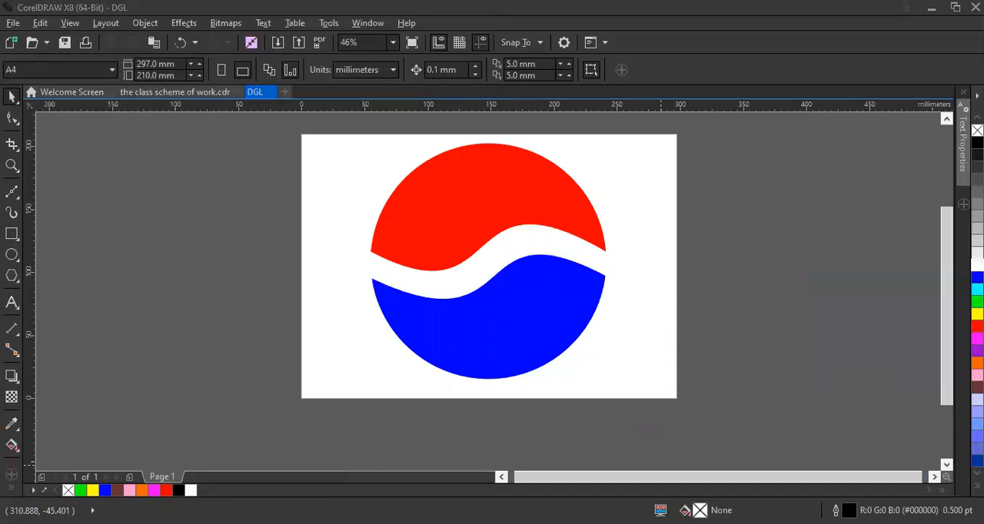
key(ctrl+Tab)
click(254, 95)
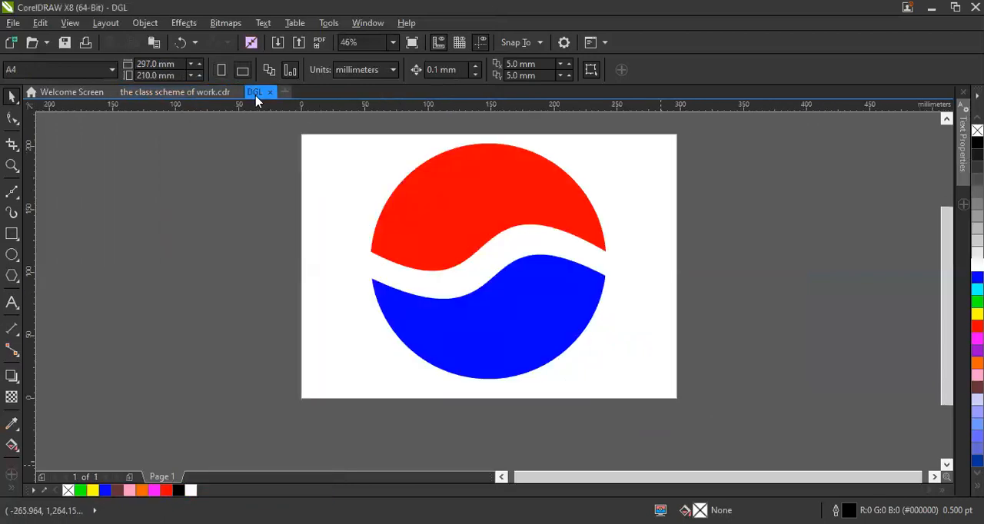